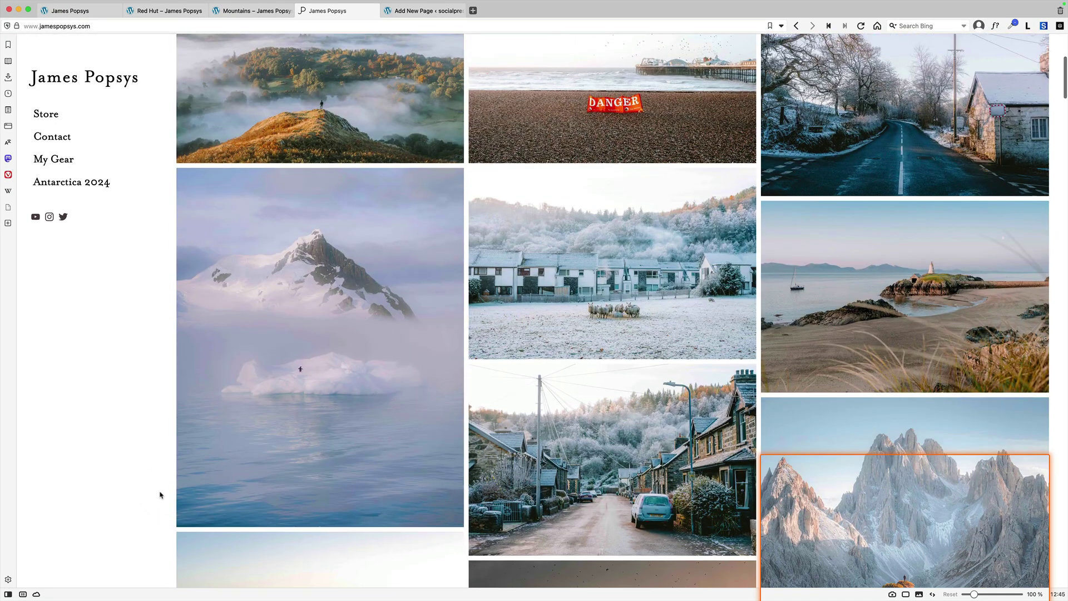
{"action": "scroll", "coordinate": [160, 493], "scroll_direction": "down", "scroll_amount": 3}
{"action": "scroll", "coordinate": [160, 495], "scroll_direction": "down", "scroll_amount": 12}
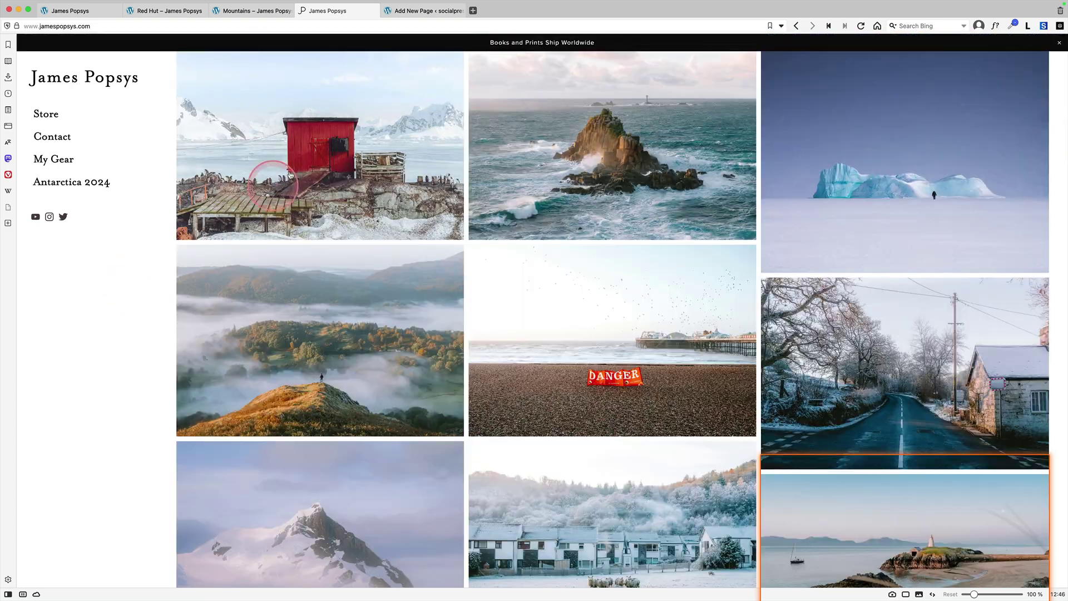
Browse the reference gallery from the red hut photo through sea rock, iceberg, misty mountain, DANGER beach, snowy road.
{"action": "left_click", "coordinate": [296, 166]}
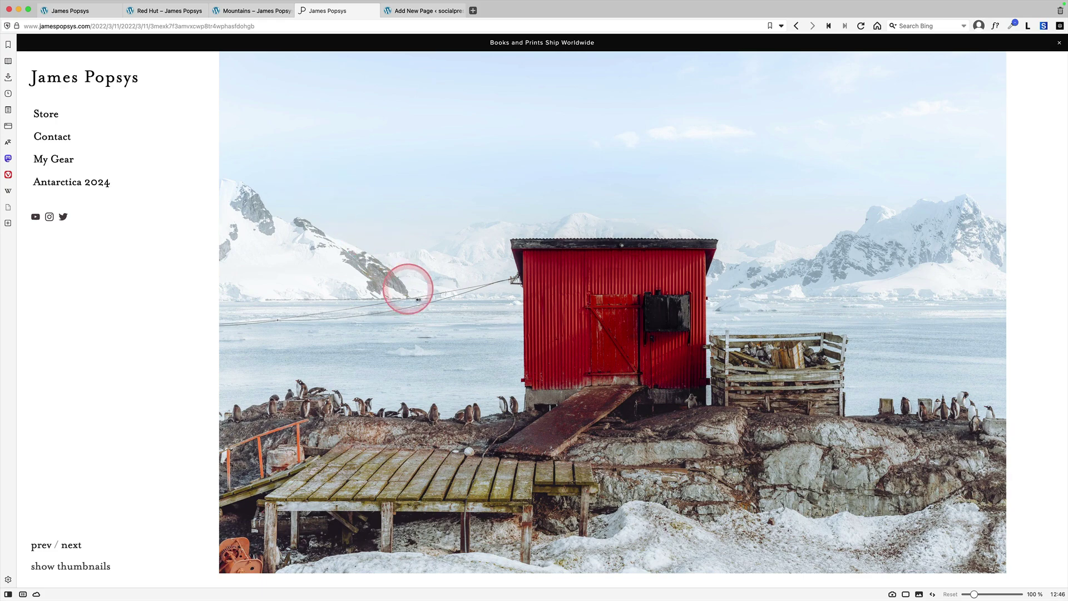
{"action": "left_click", "coordinate": [81, 547]}
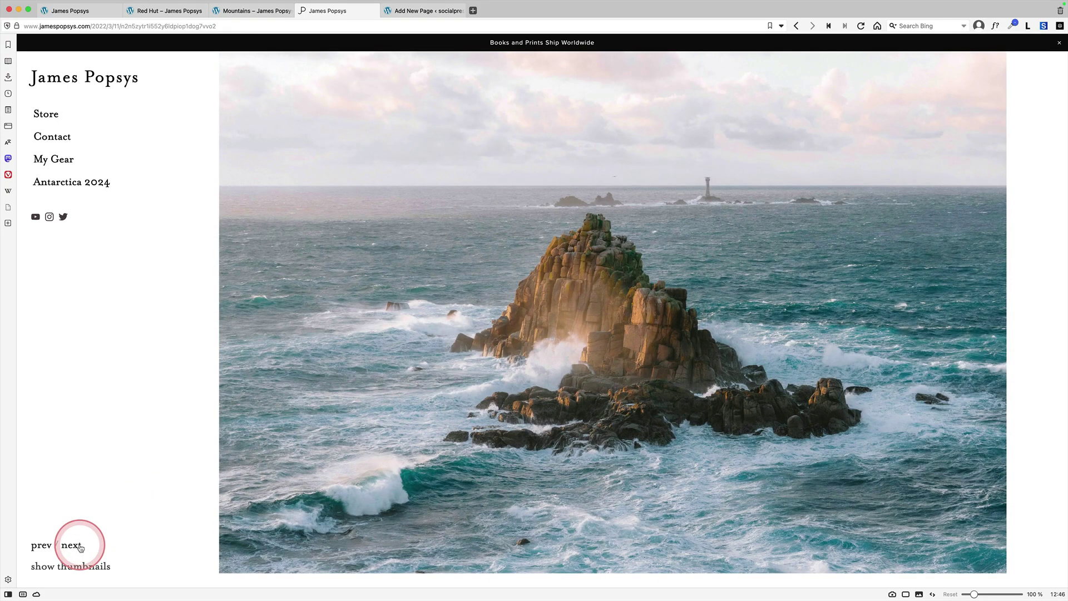
{"action": "left_click", "coordinate": [81, 548]}
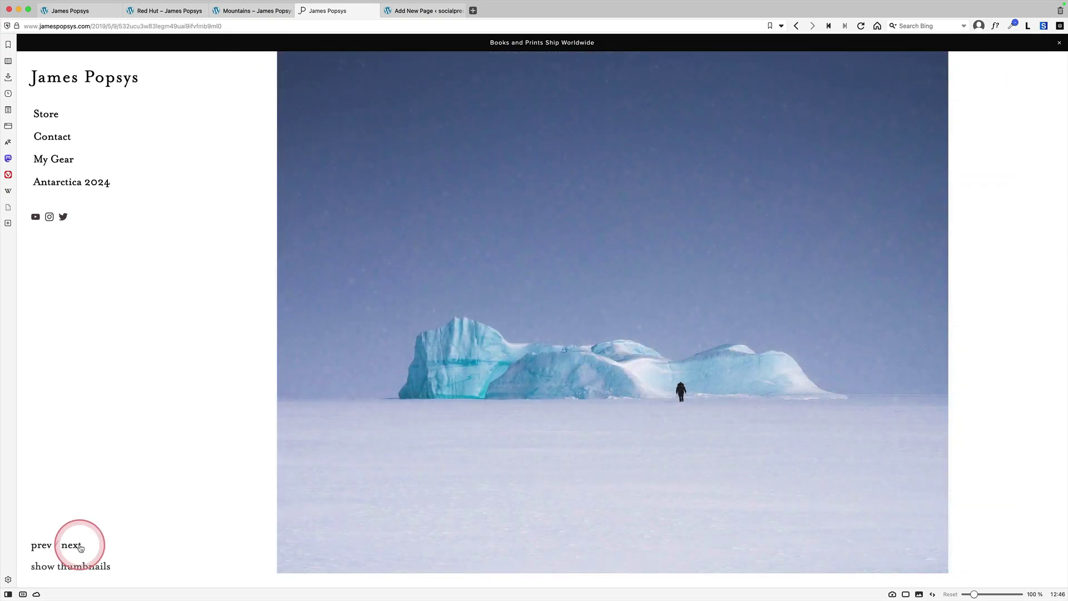
{"action": "left_click", "coordinate": [81, 548]}
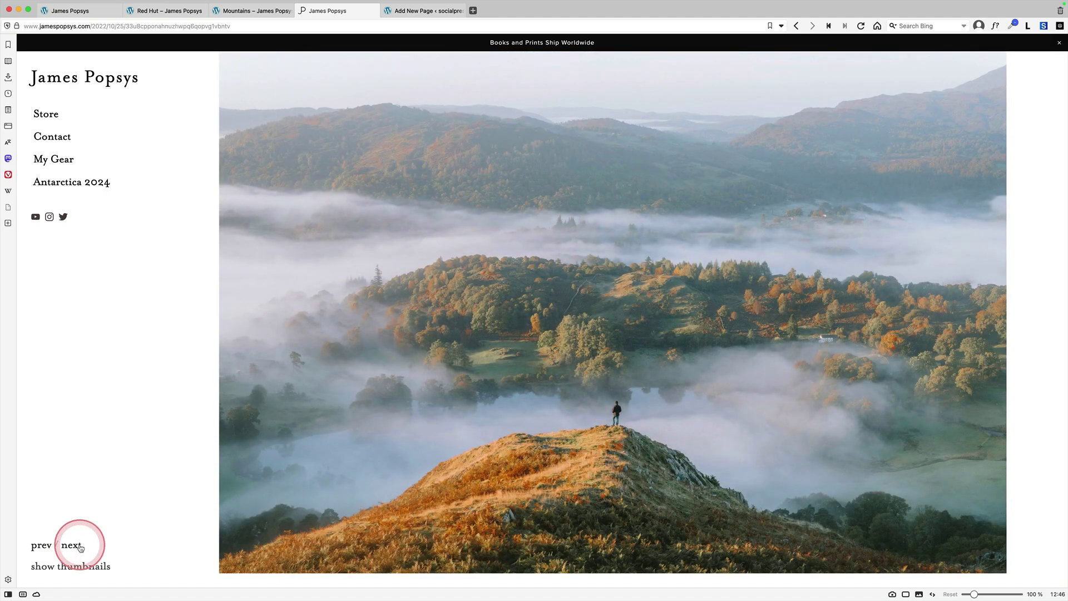
{"action": "left_click", "coordinate": [81, 548]}
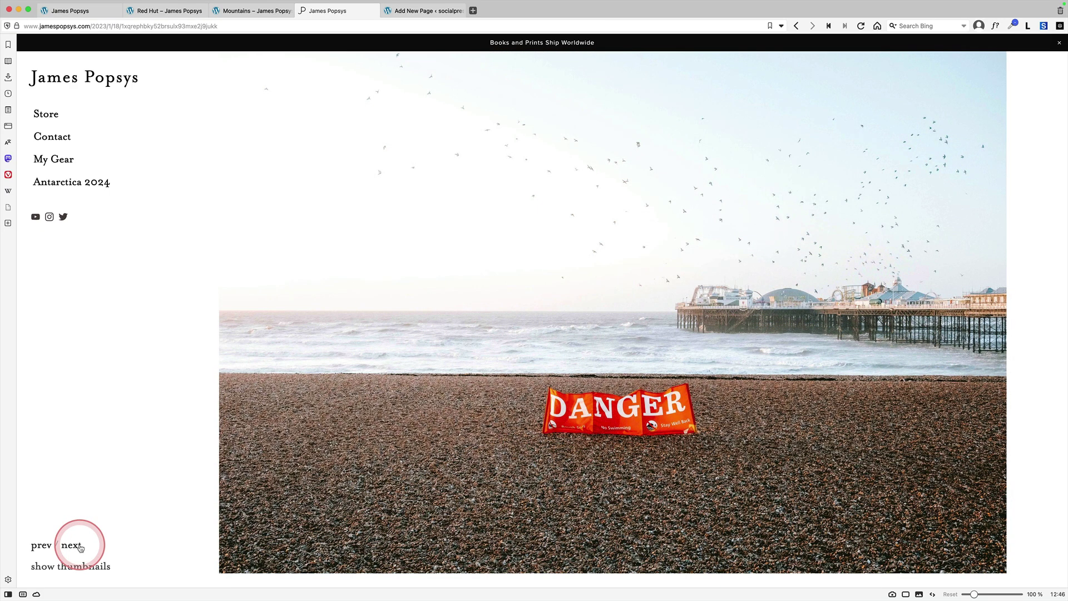
{"action": "left_click", "coordinate": [81, 548]}
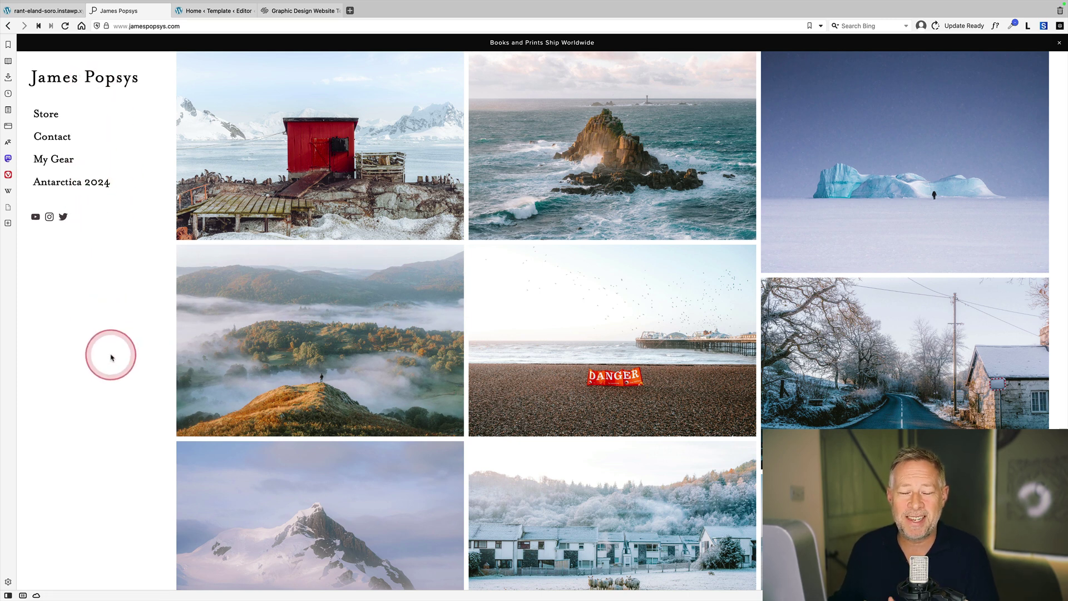
Reopen the red hut single image page, then return to the photo grid home page.
{"action": "scroll", "coordinate": [126, 373], "scroll_direction": "down", "scroll_amount": 3}
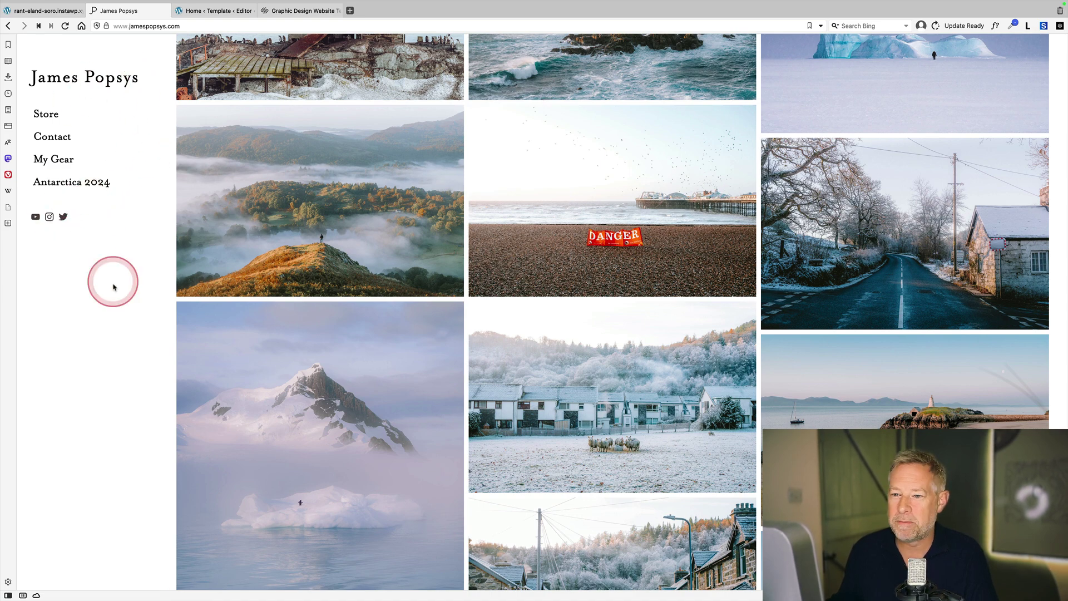
{"action": "scroll", "coordinate": [324, 312], "scroll_direction": "up", "scroll_amount": 3}
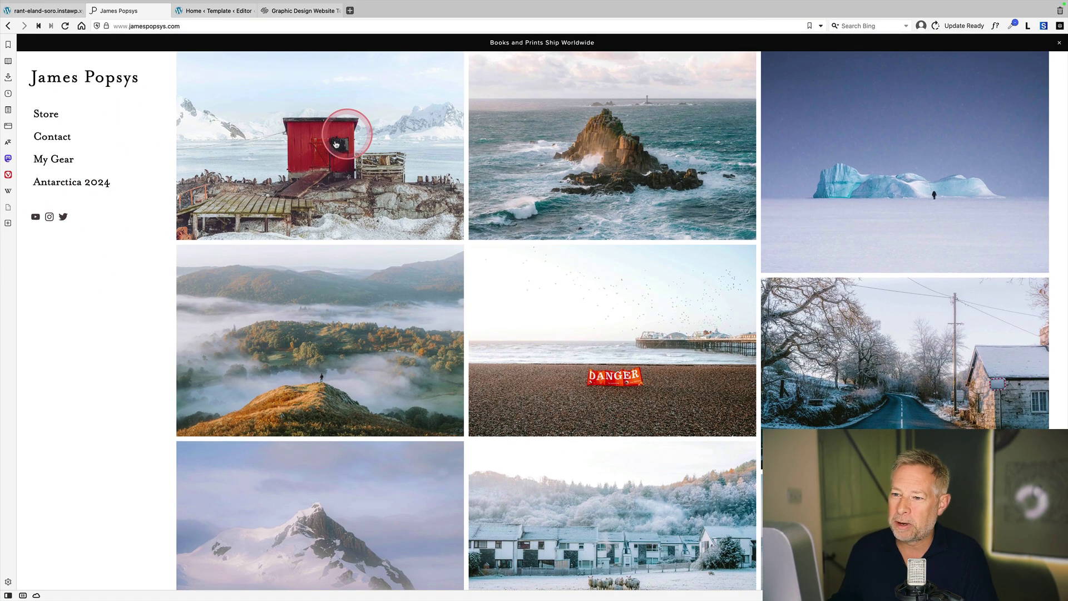
{"action": "left_click", "coordinate": [335, 144]}
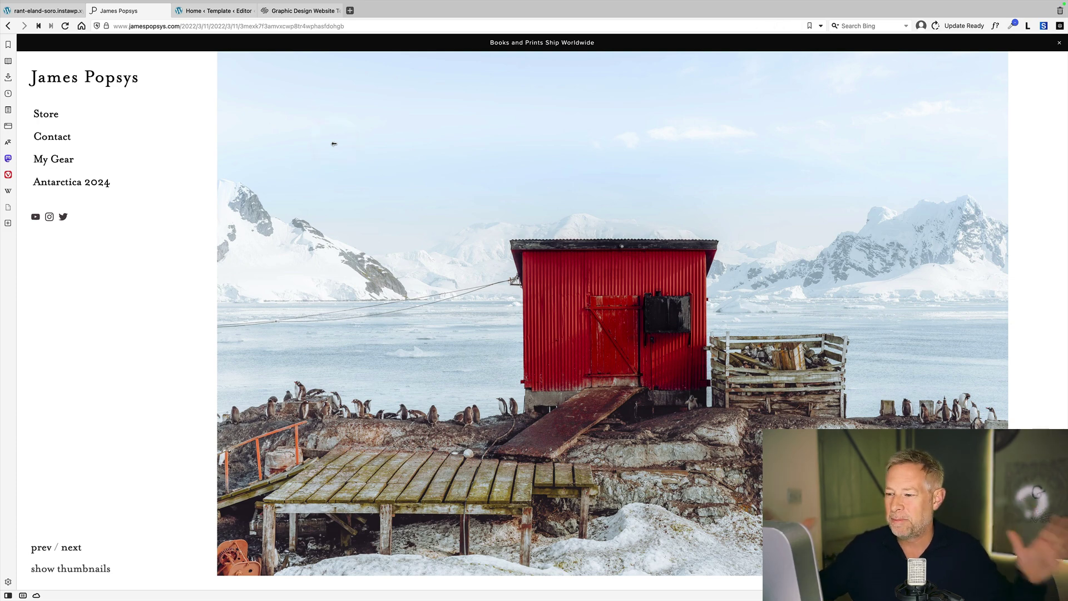
{"action": "left_click", "coordinate": [334, 143]}
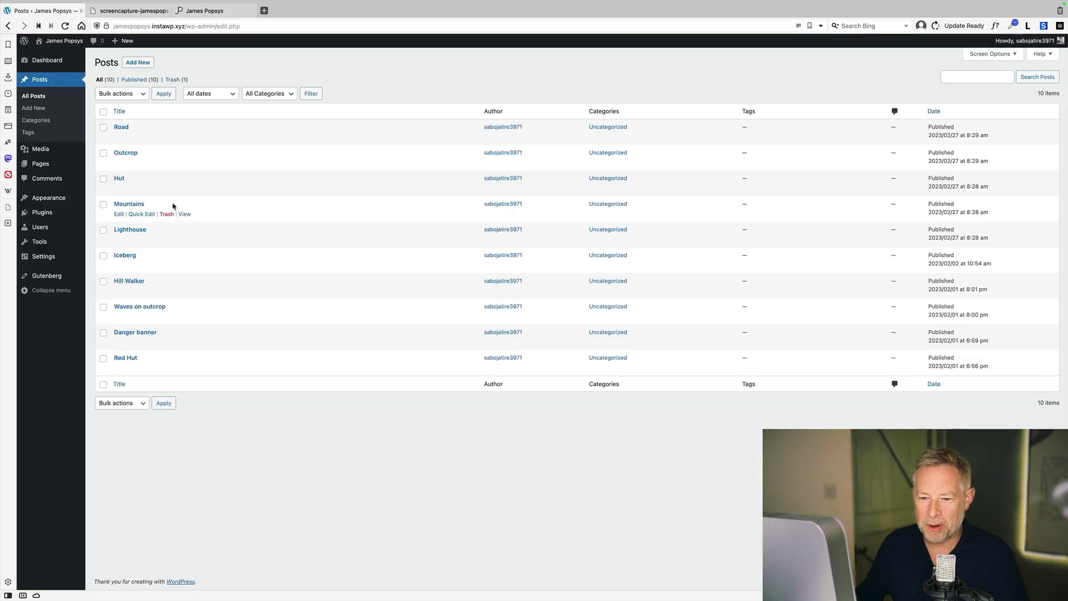
Open the Red Hut post in the editor, then the All Pages list.
{"action": "left_click", "coordinate": [168, 240]}
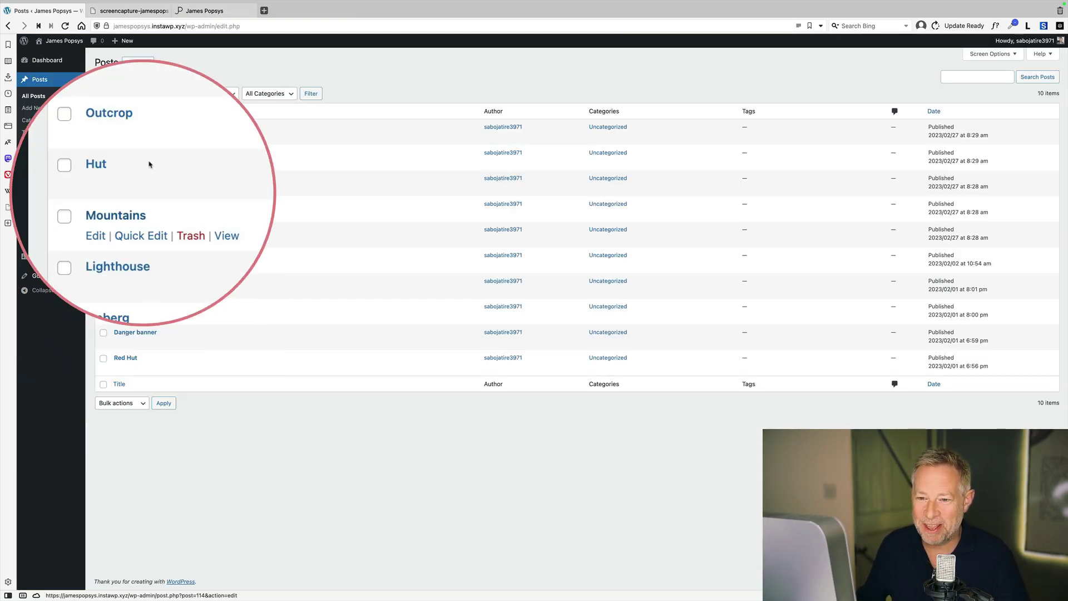
{"action": "left_click", "coordinate": [125, 384]}
{"action": "left_click", "coordinate": [118, 367]}
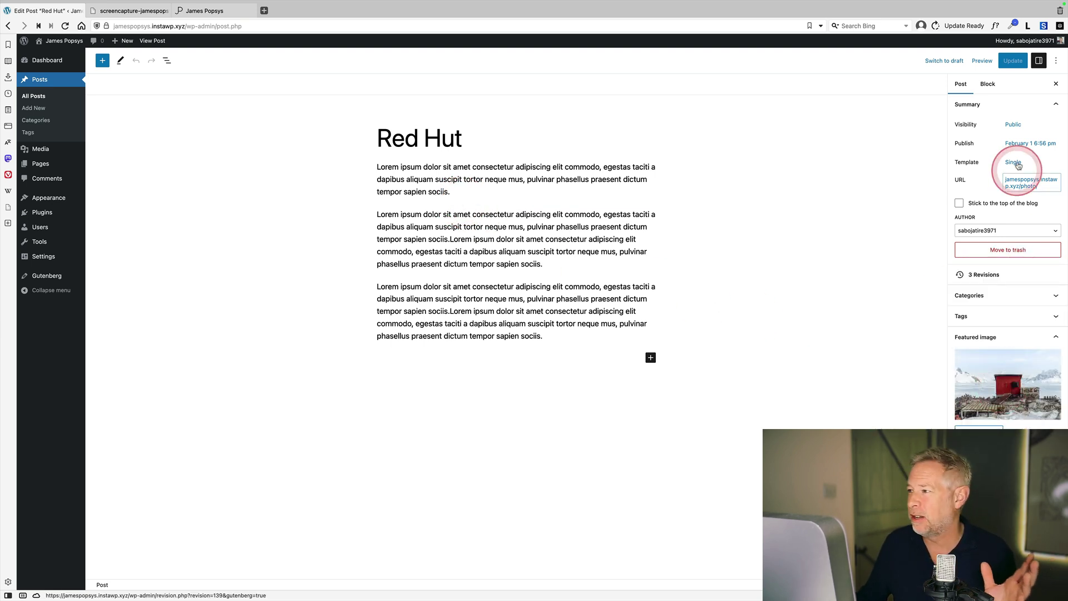
{"action": "mouse_move", "coordinate": [40, 163]}
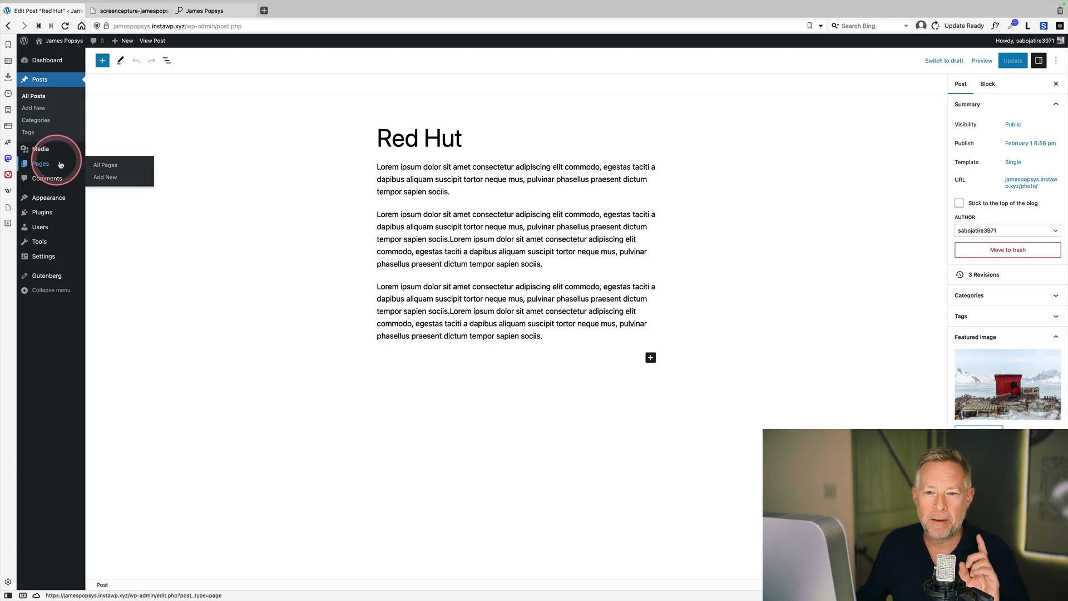
{"action": "left_click", "coordinate": [90, 166]}
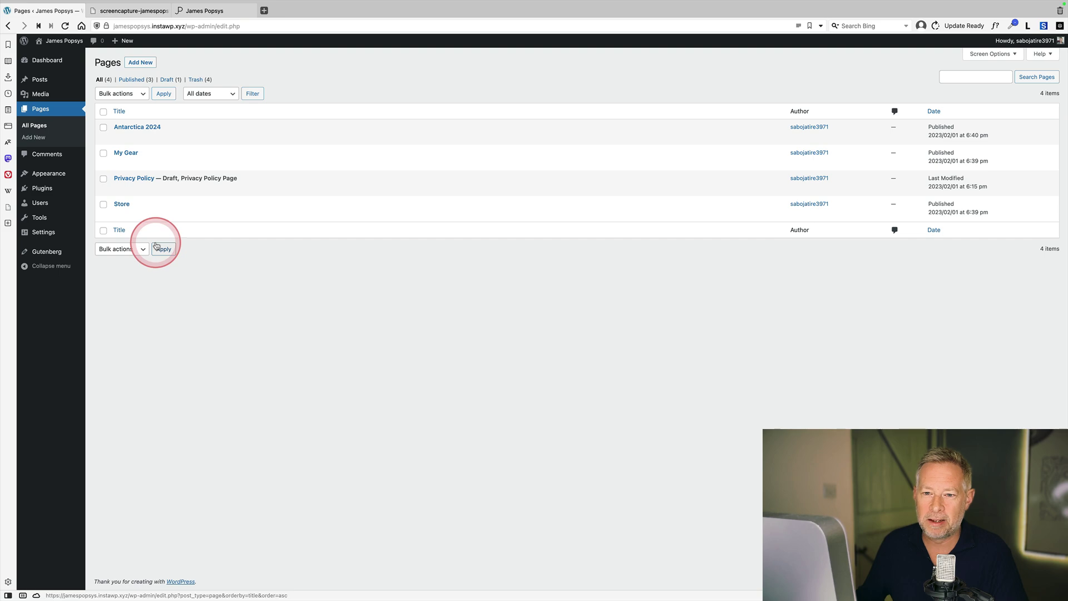
View the live blog grid on the front end, then go back to the jamespopsys.com gallery.
{"action": "left_click", "coordinate": [50, 40]}
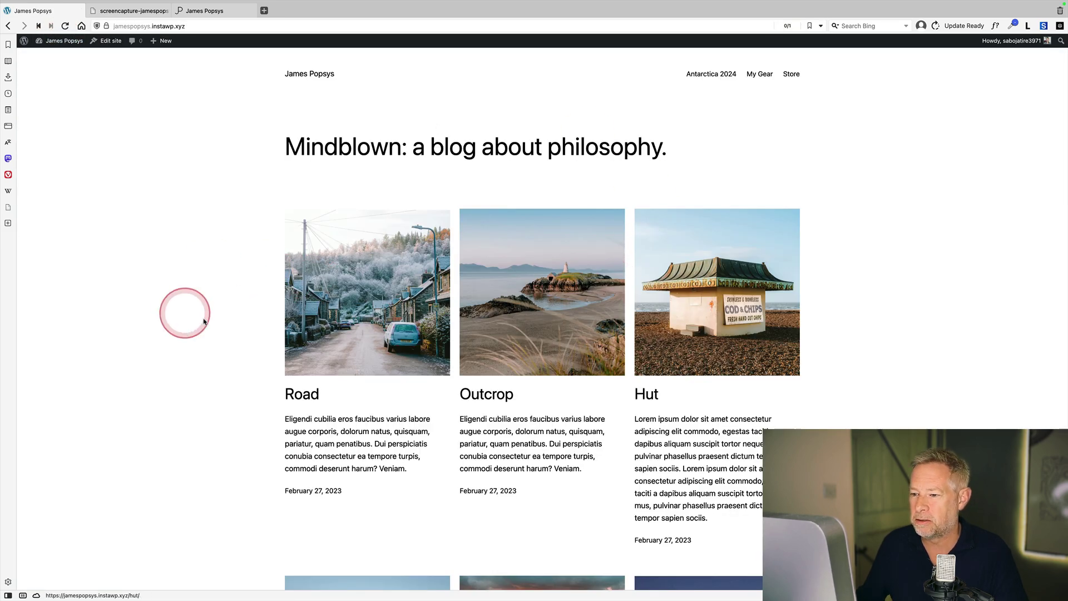
{"action": "scroll", "coordinate": [204, 321], "scroll_direction": "down", "scroll_amount": 10}
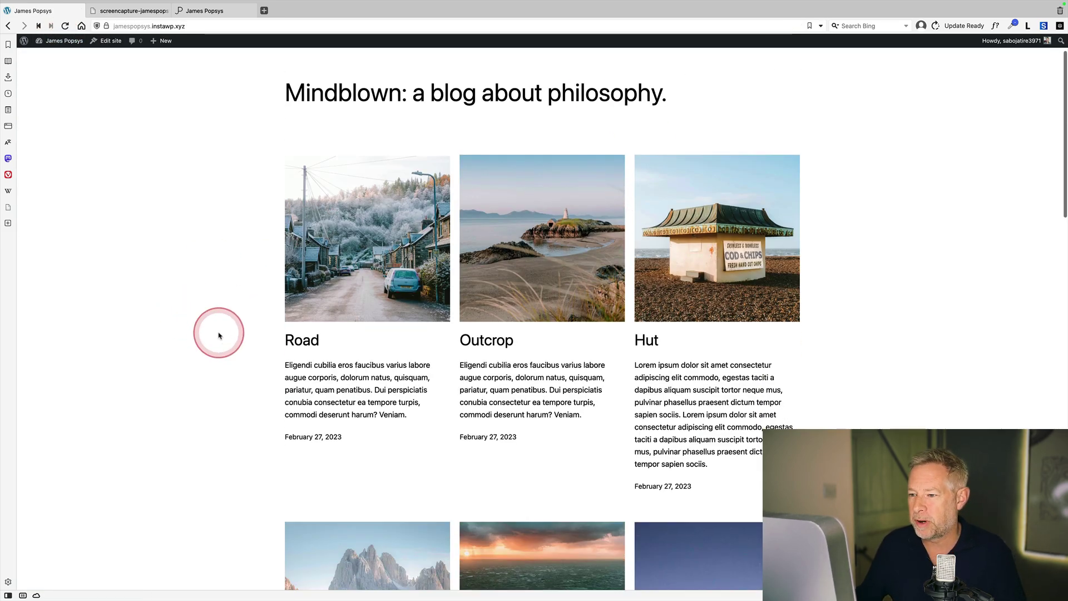
{"action": "scroll", "coordinate": [219, 338], "scroll_direction": "up", "scroll_amount": 10}
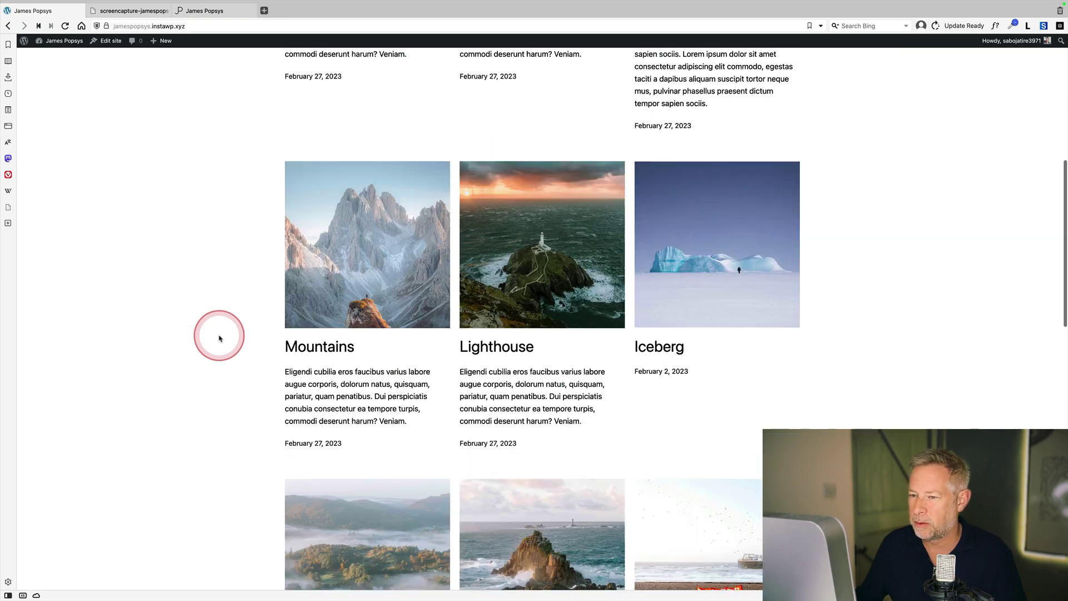
{"action": "left_click", "coordinate": [205, 11]}
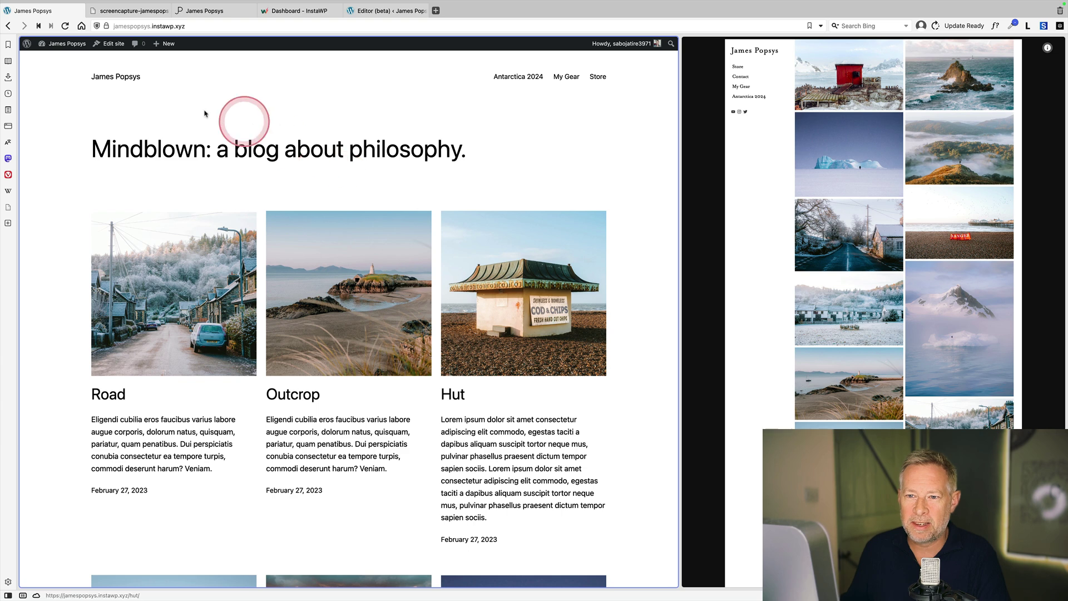
Open the site editor's Templates list and start editing the Home template.
{"action": "left_click", "coordinate": [102, 45]}
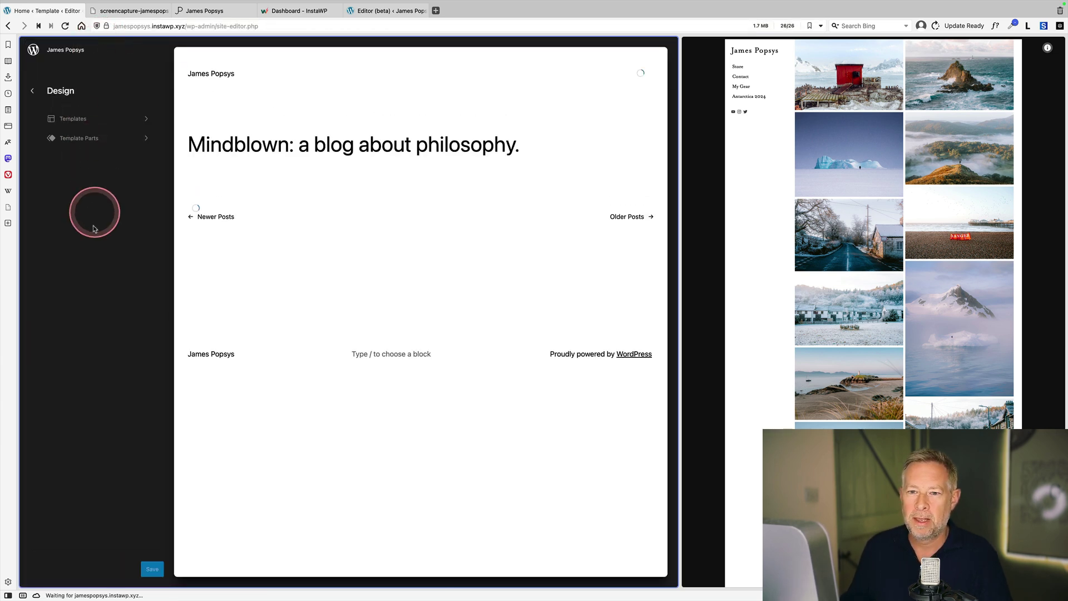
{"action": "left_click", "coordinate": [100, 120]}
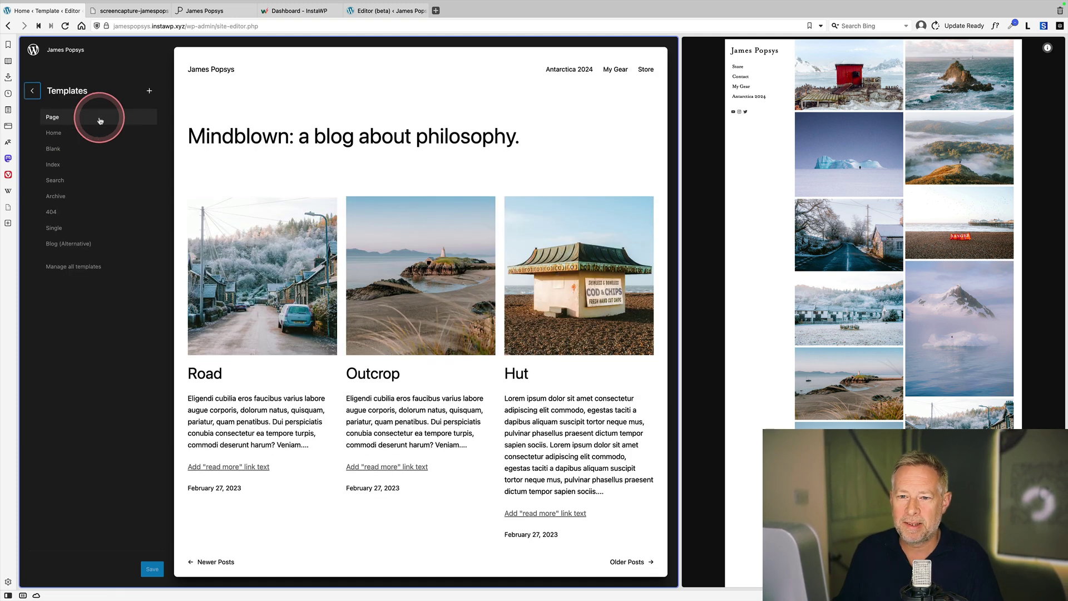
{"action": "left_click", "coordinate": [54, 133]}
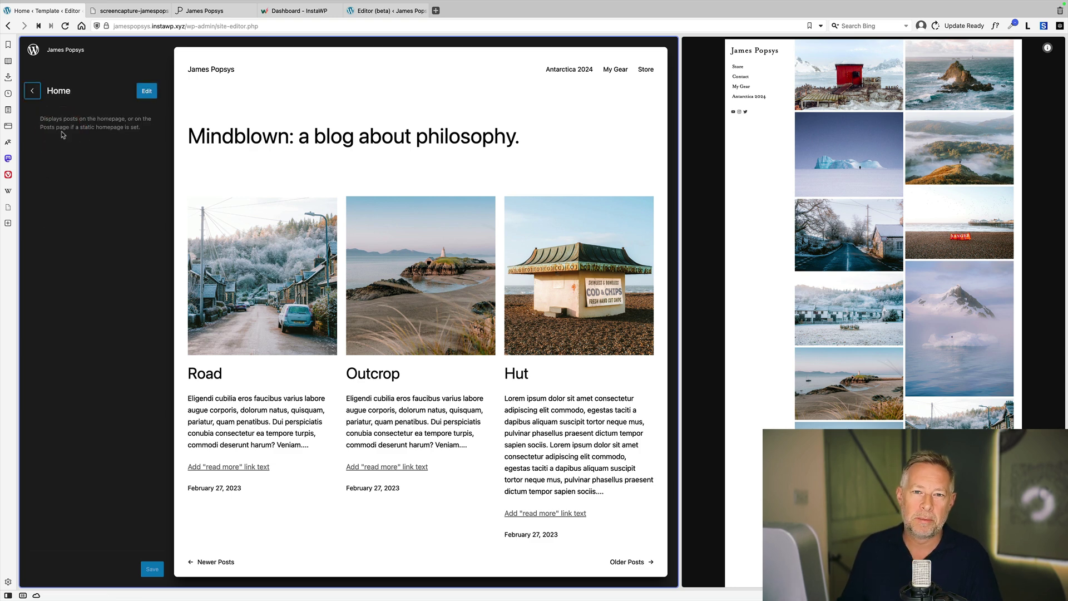
{"action": "left_click", "coordinate": [146, 91]}
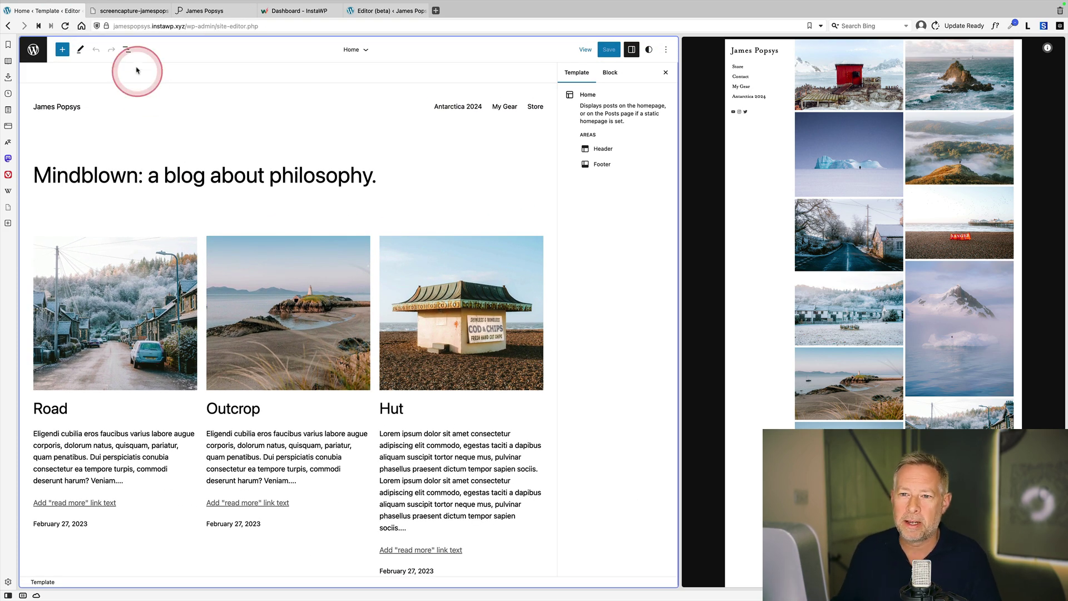
Inspect the Header and posts-grid Group in List View, comparing against the reference gallery.
{"action": "left_click", "coordinate": [127, 50]}
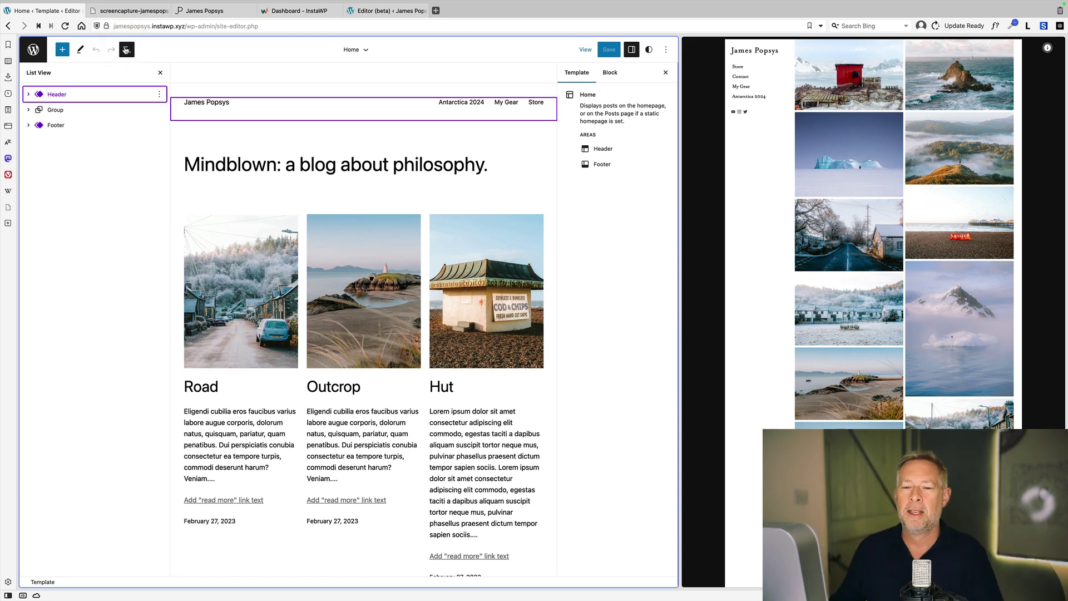
{"action": "left_click", "coordinate": [74, 96]}
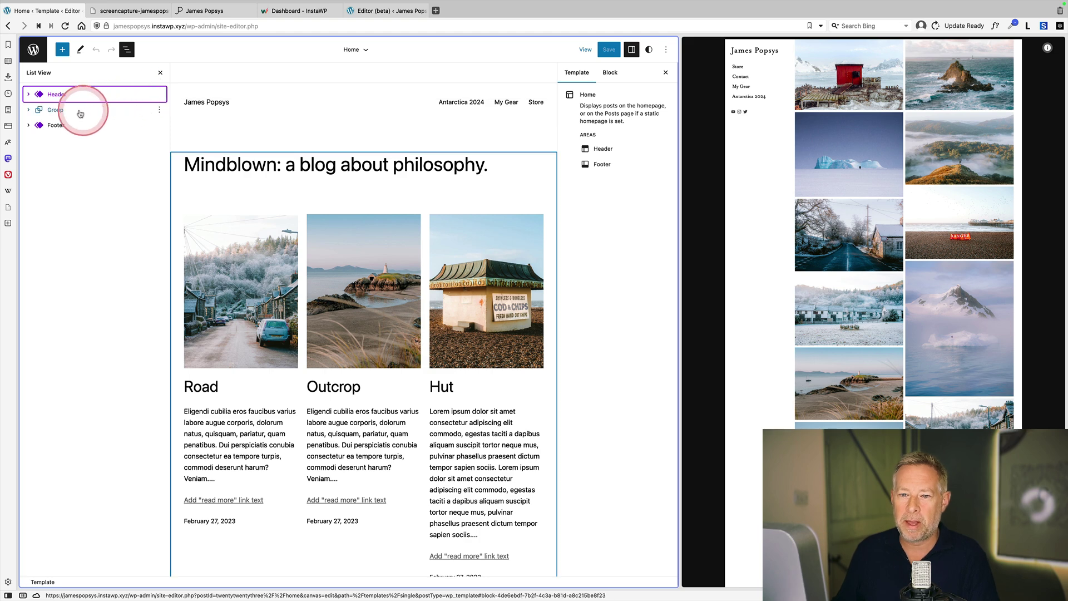
{"action": "left_click", "coordinate": [81, 110]}
{"action": "left_click", "coordinate": [28, 110]}
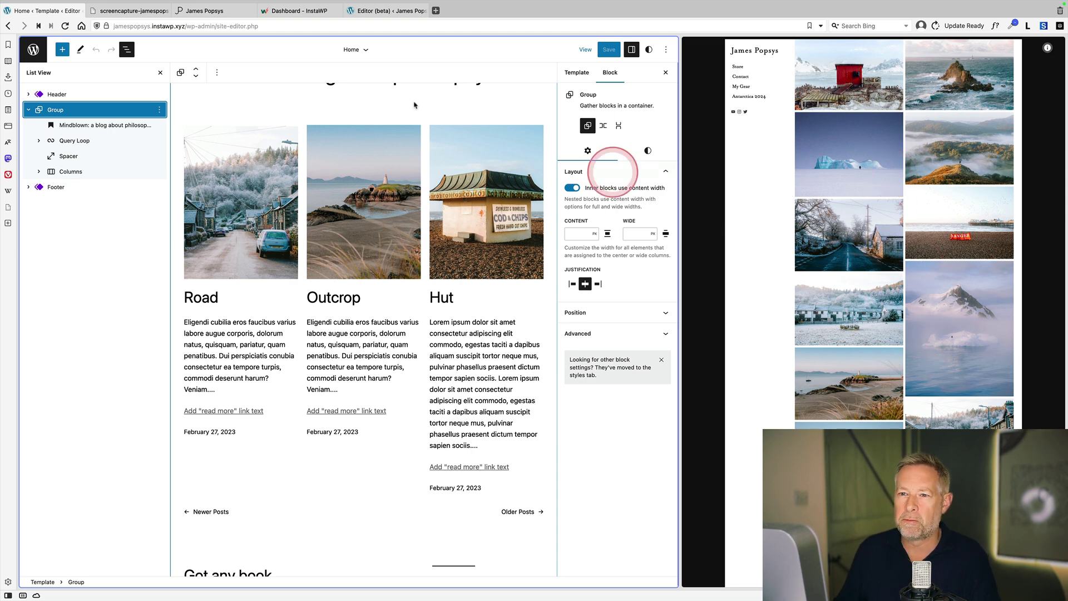
{"action": "left_click", "coordinate": [216, 11]}
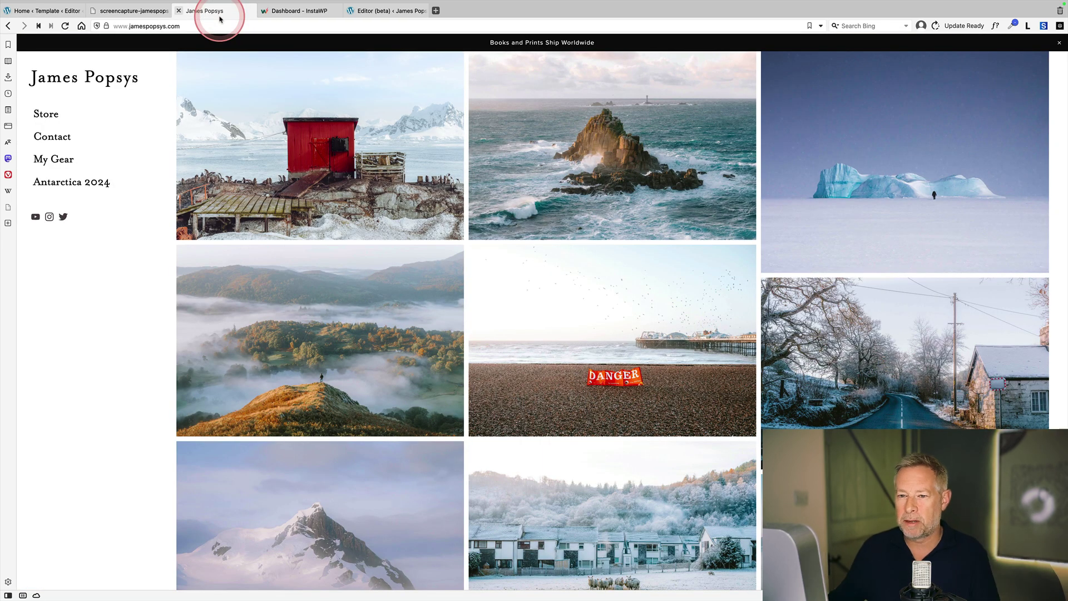
{"action": "scroll", "coordinate": [394, 371], "scroll_direction": "down", "scroll_amount": 3}
{"action": "scroll", "coordinate": [395, 374], "scroll_direction": "up", "scroll_amount": 3}
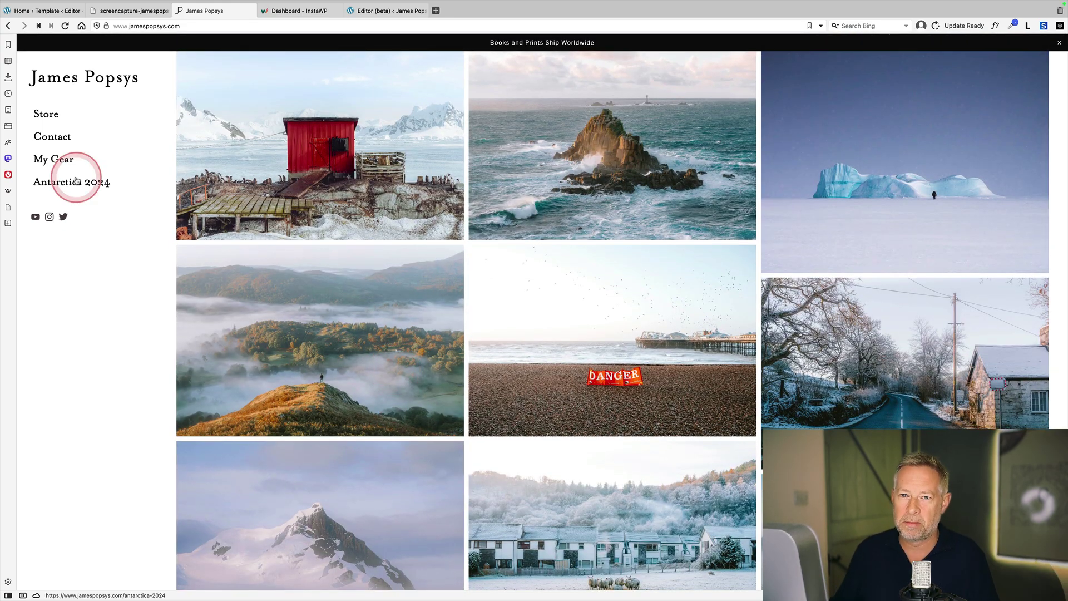
{"action": "left_click", "coordinate": [67, 14]}
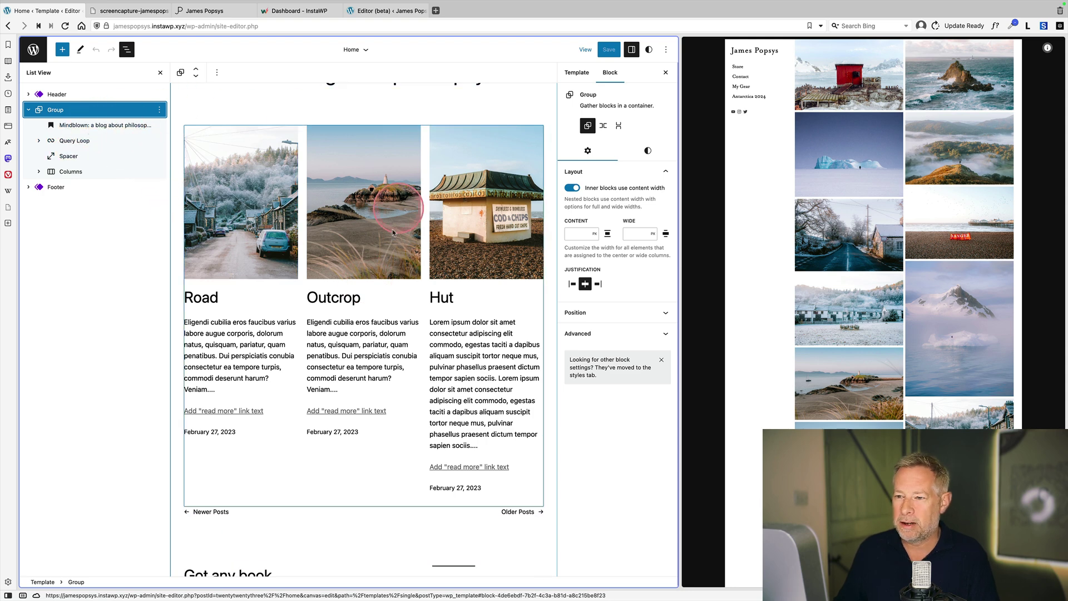
Delete the posts-grid Group and remove the Header block from the template.
{"action": "scroll", "coordinate": [393, 255], "scroll_direction": "up", "scroll_amount": 3}
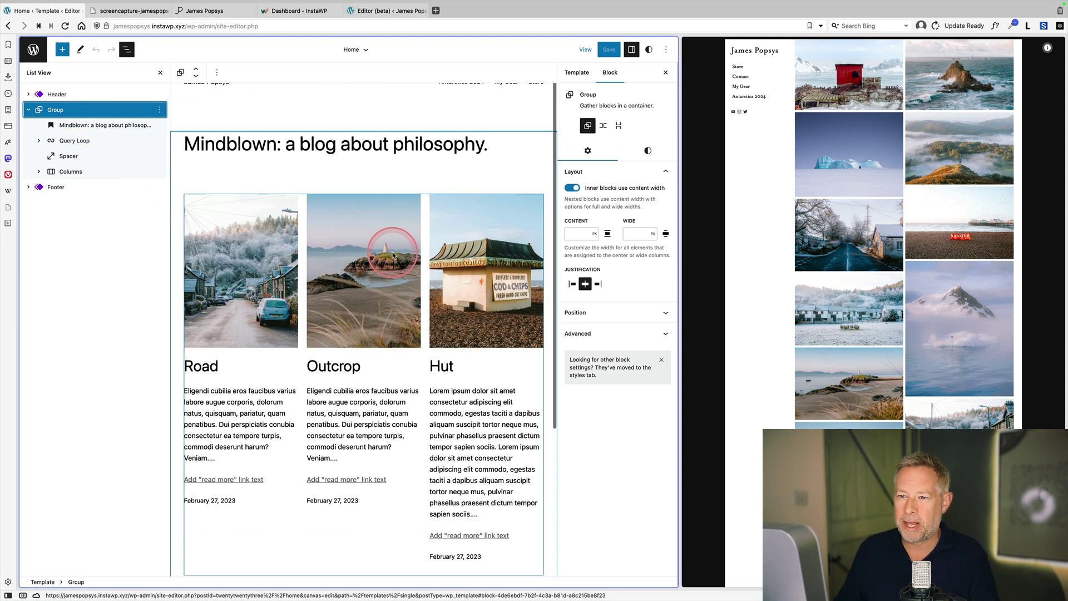
{"action": "left_click", "coordinate": [28, 110]}
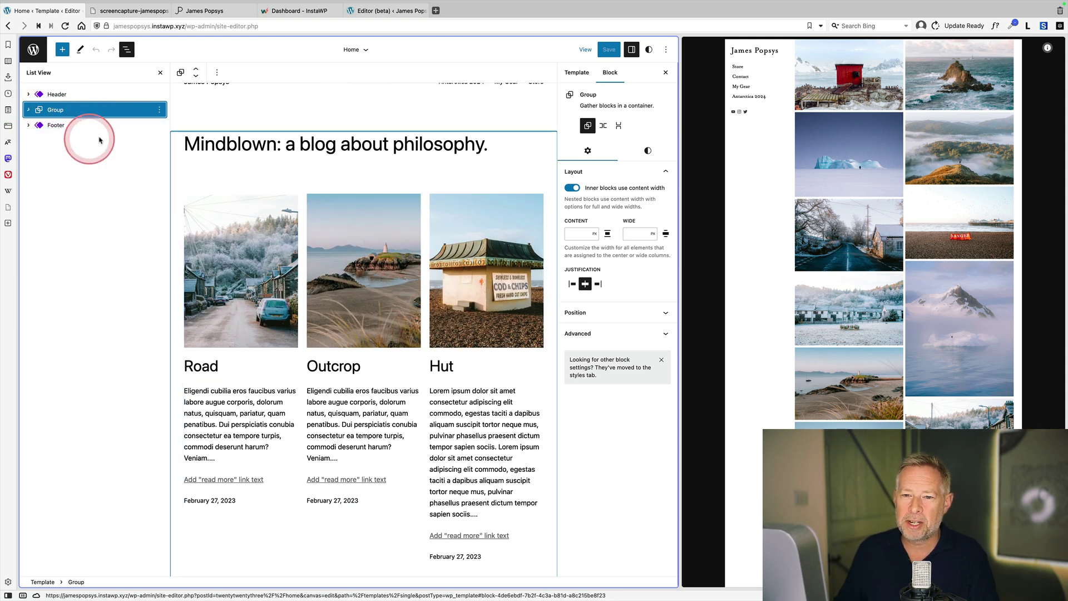
{"action": "left_click", "coordinate": [159, 110]}
{"action": "left_click", "coordinate": [184, 338]}
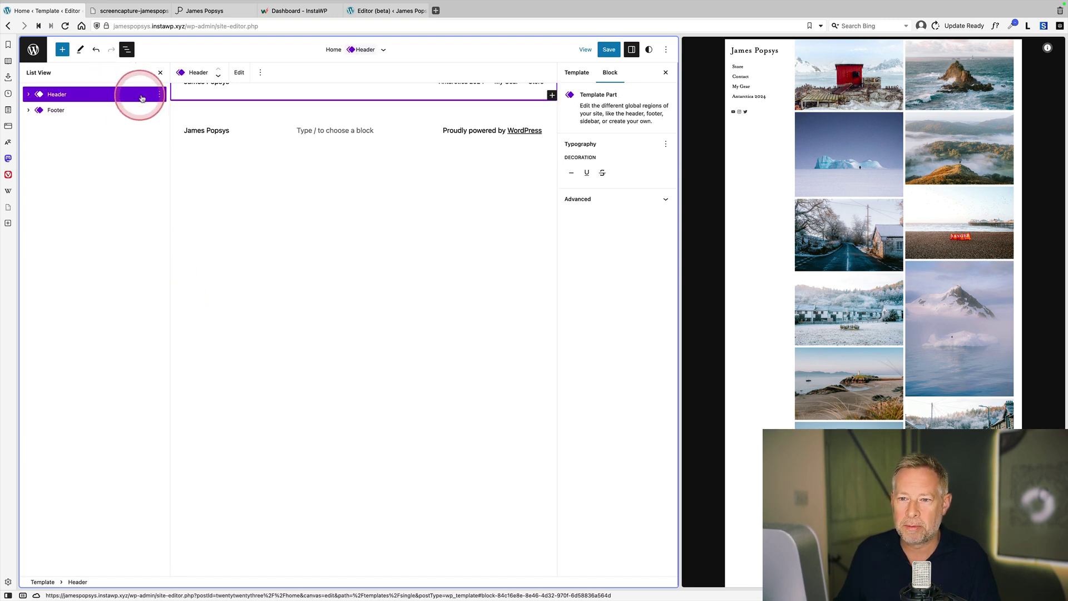
{"action": "left_click", "coordinate": [159, 94]}
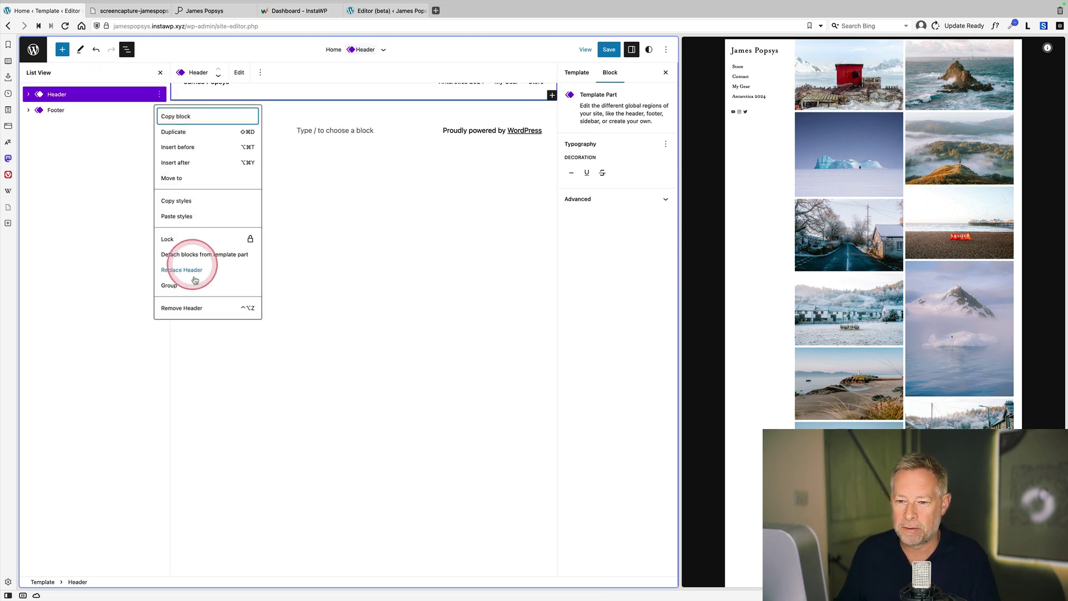
{"action": "left_click", "coordinate": [197, 307]}
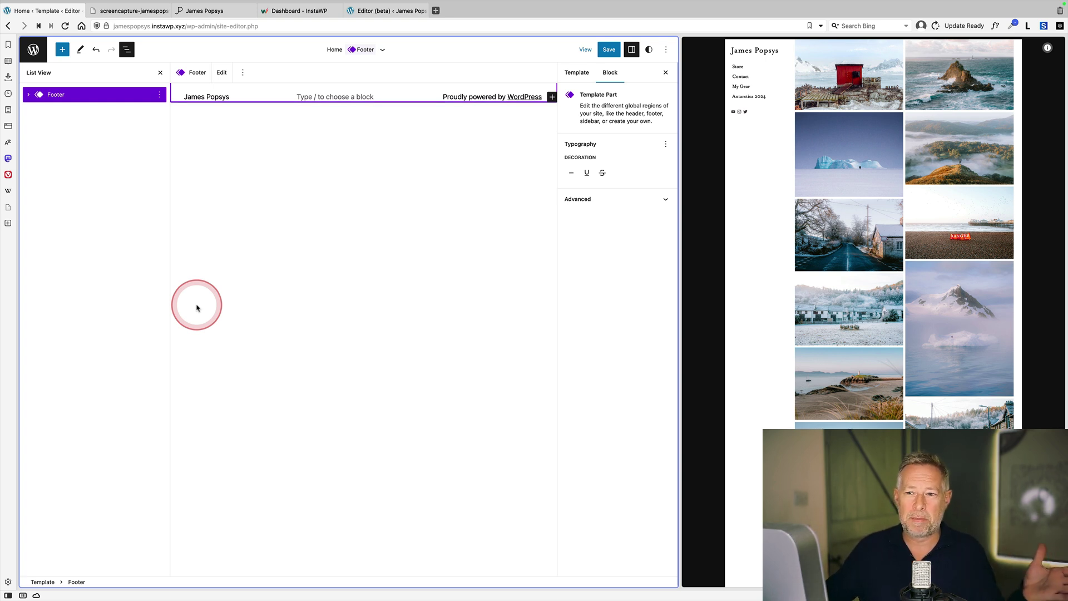
{"action": "left_click", "coordinate": [159, 94]}
Remove the Footer, then insert a Columns block found by searching 'columns'.
{"action": "left_click", "coordinate": [214, 291]}
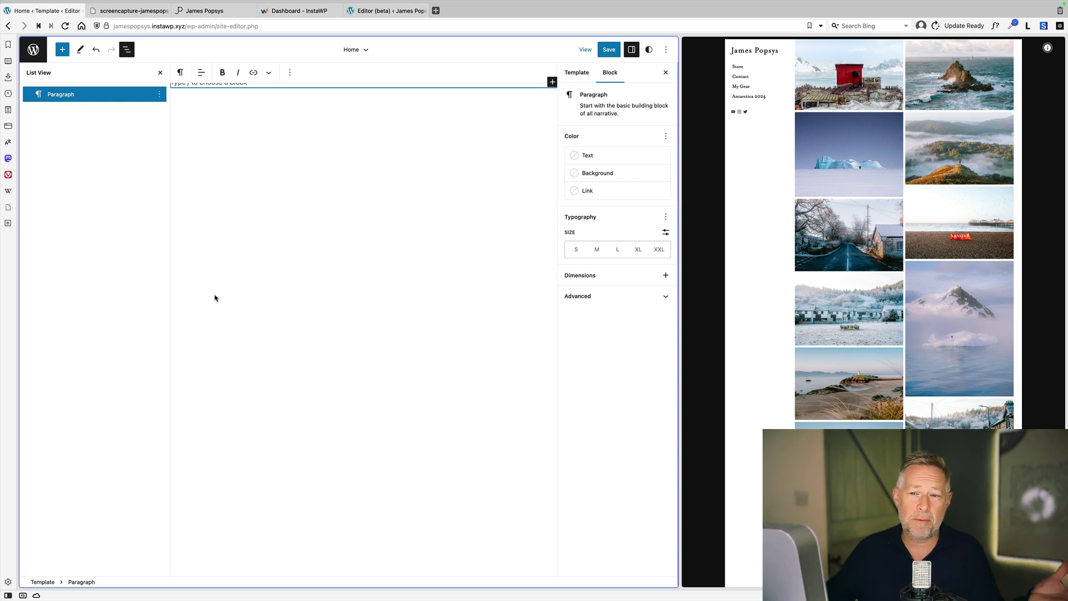
{"action": "left_click", "coordinate": [196, 308]}
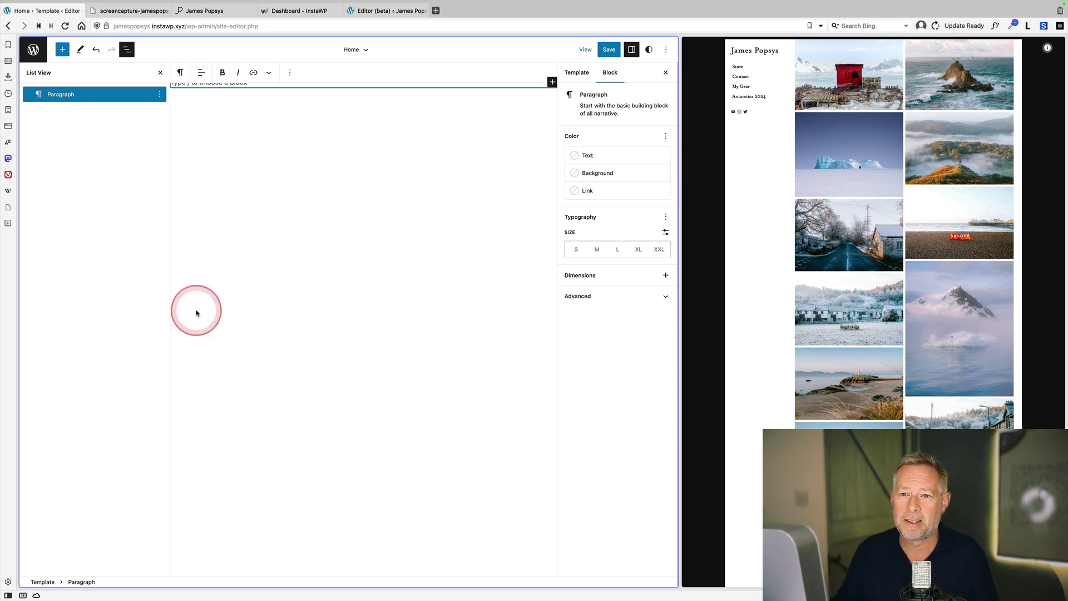
{"action": "left_click", "coordinate": [62, 51]}
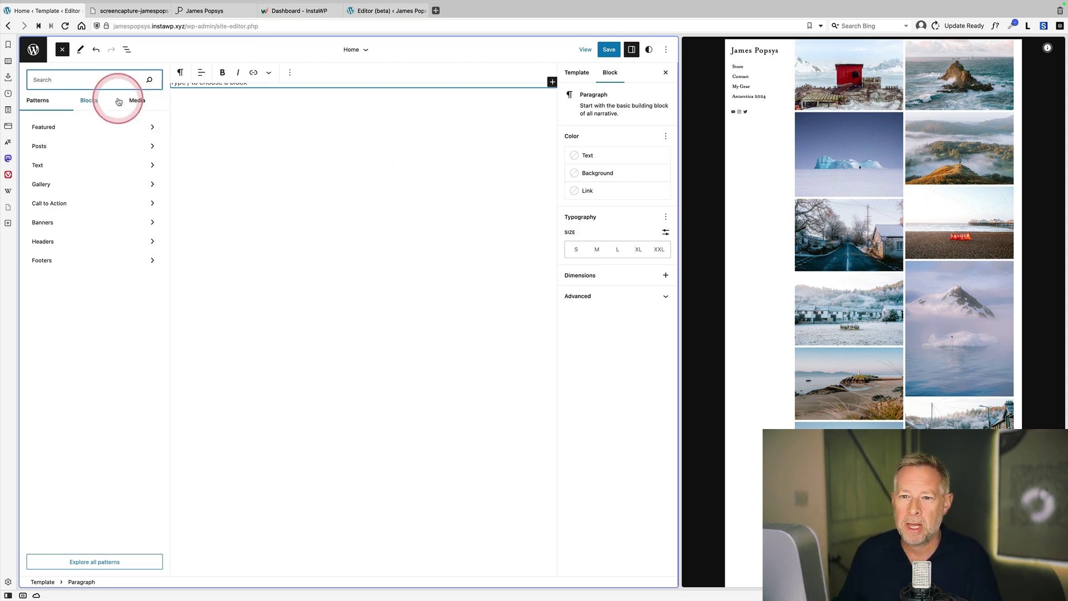
{"action": "type", "text": "lums"}
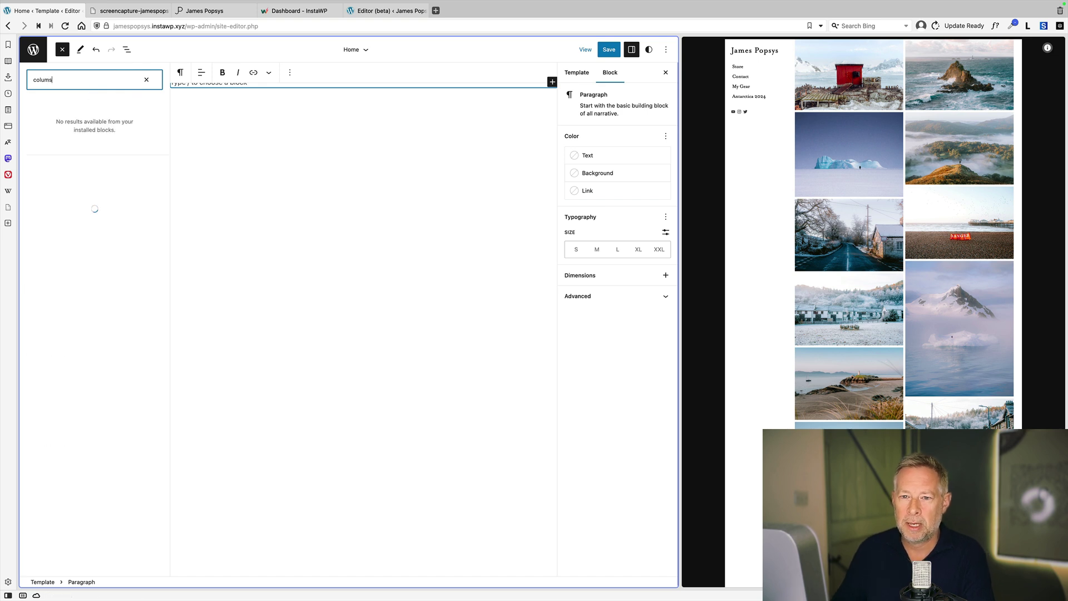
{"action": "key", "text": "BackSpace"}
{"action": "type", "text": "n"}
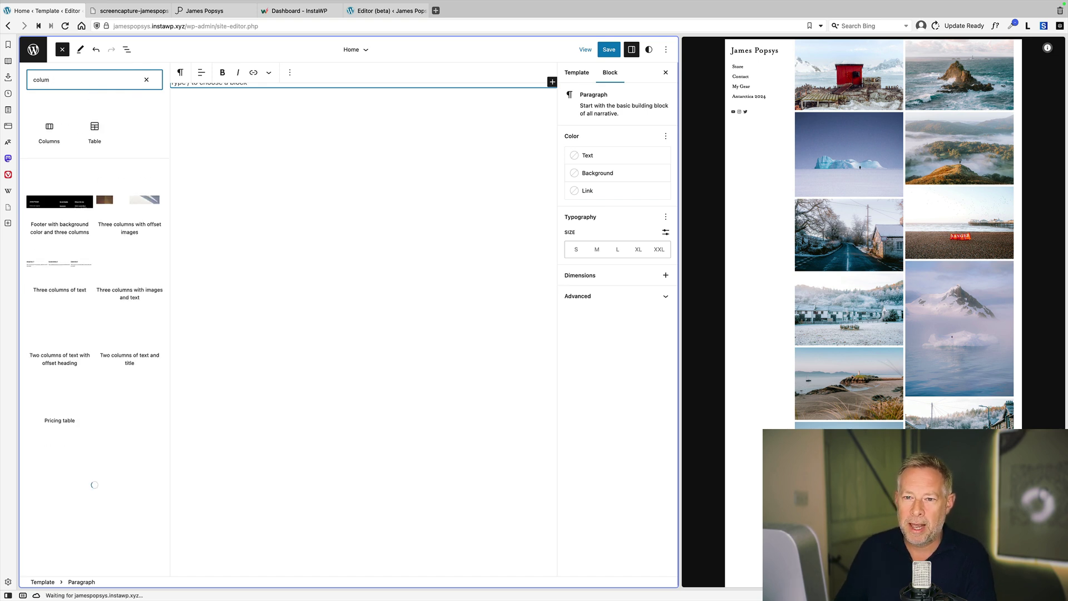
{"action": "left_click", "coordinate": [50, 133]}
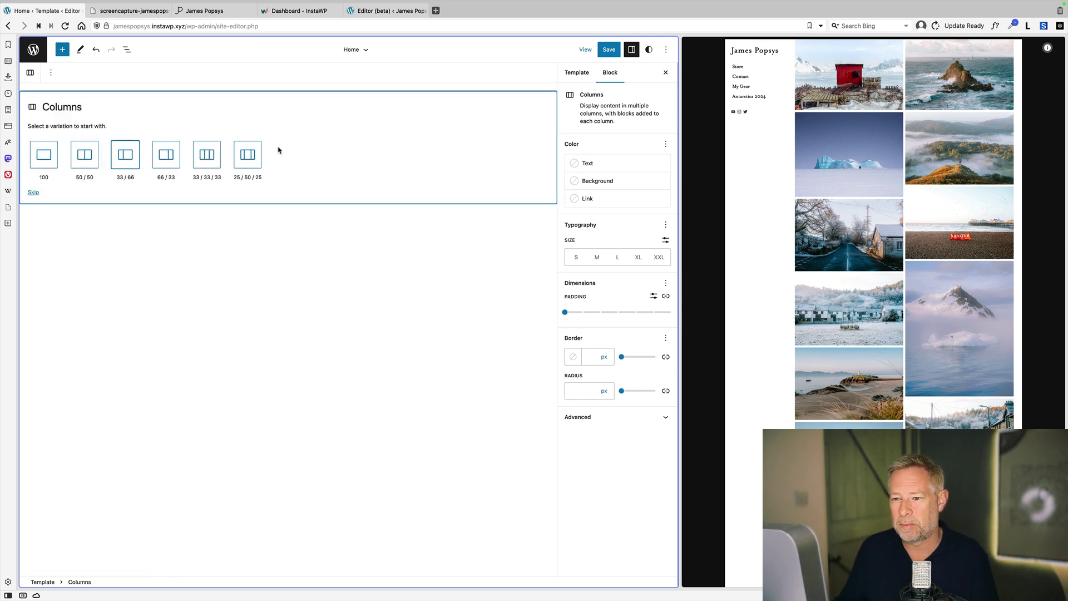
Choose the 33/66 column layout and put a Site Title block in the first column.
{"action": "left_click", "coordinate": [132, 151]}
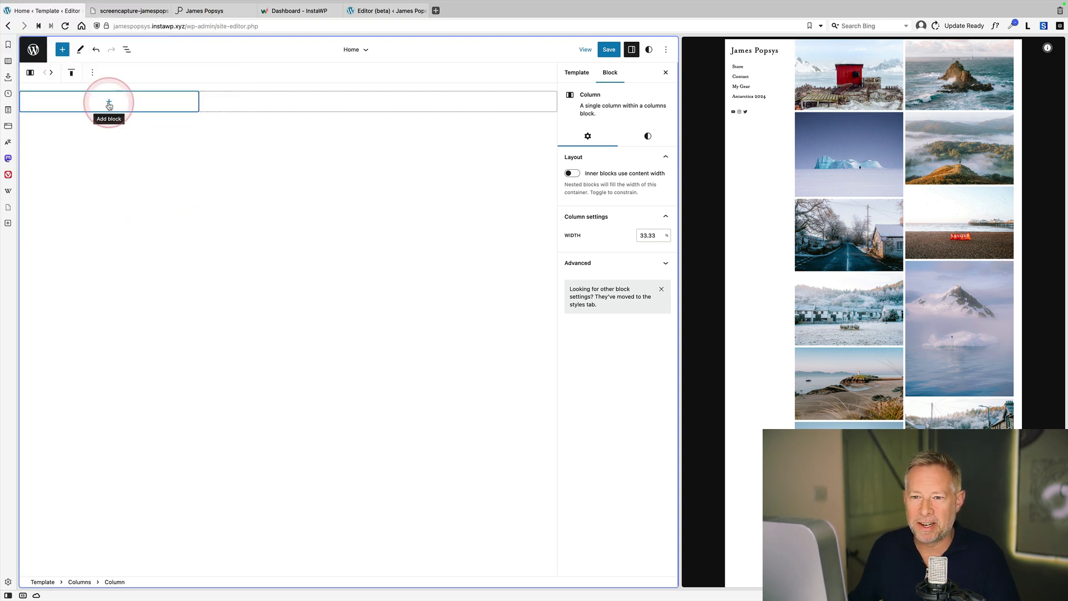
{"action": "left_click", "coordinate": [109, 103]}
{"action": "type", "text": "site"}
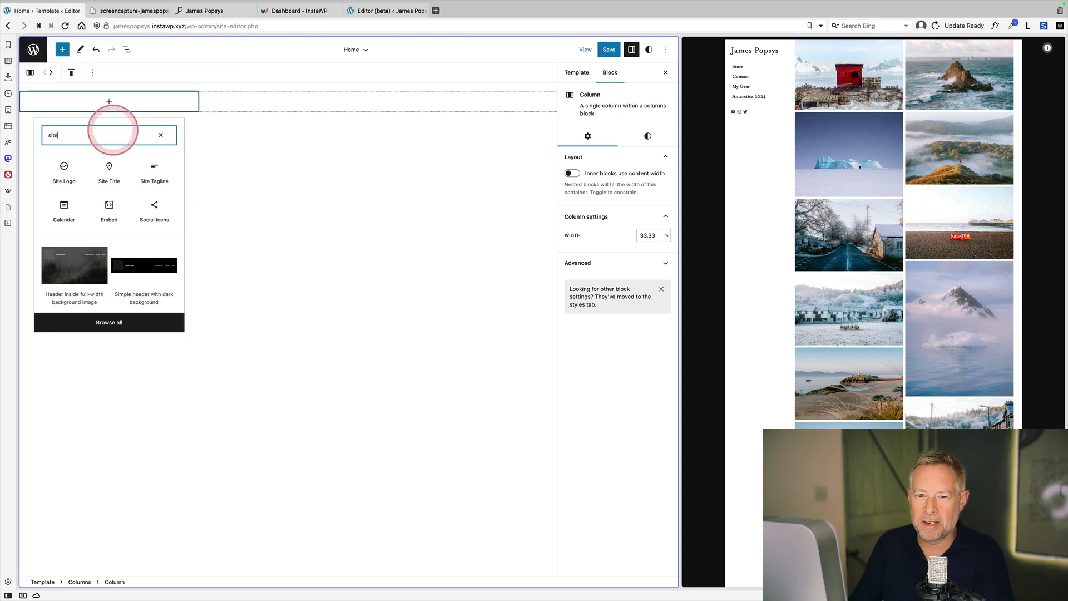
{"action": "left_click", "coordinate": [109, 166]}
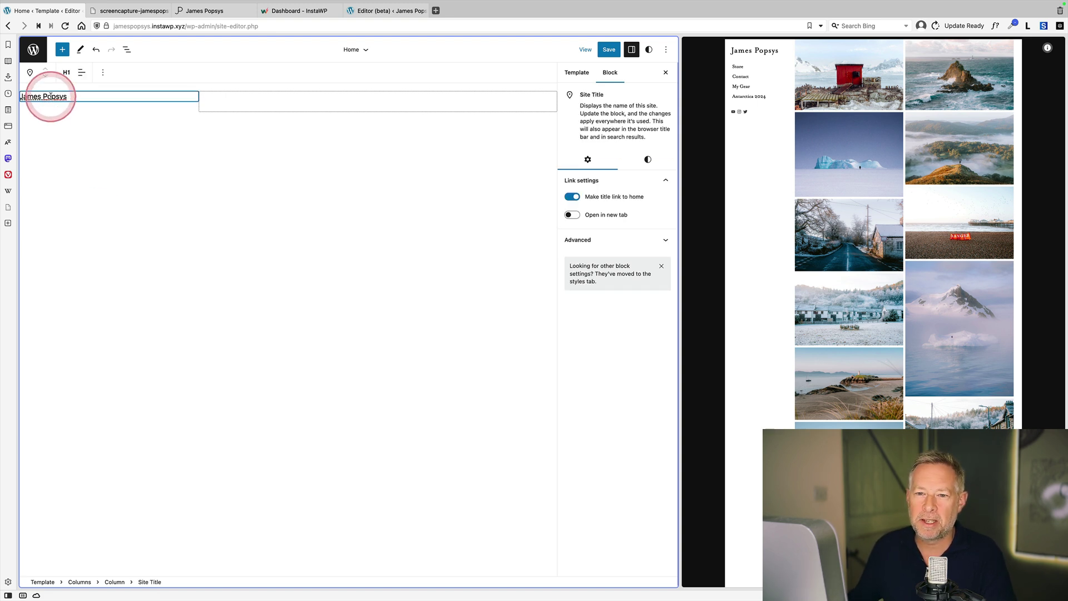
Make the site title size large and set its font family to Source Serif Pro.
{"action": "left_click", "coordinate": [646, 162]}
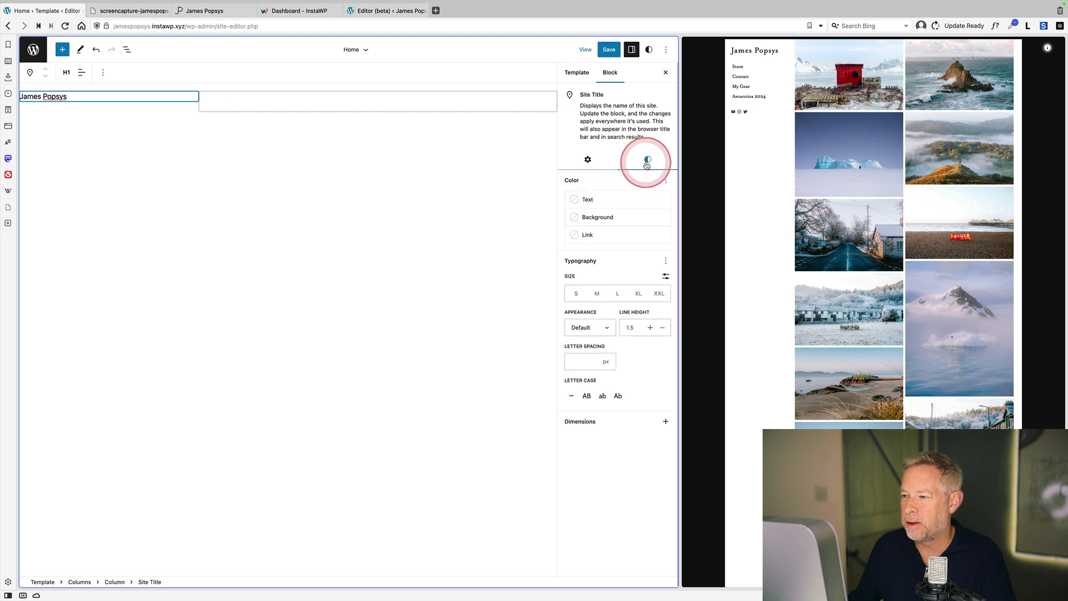
{"action": "left_click", "coordinate": [621, 294]}
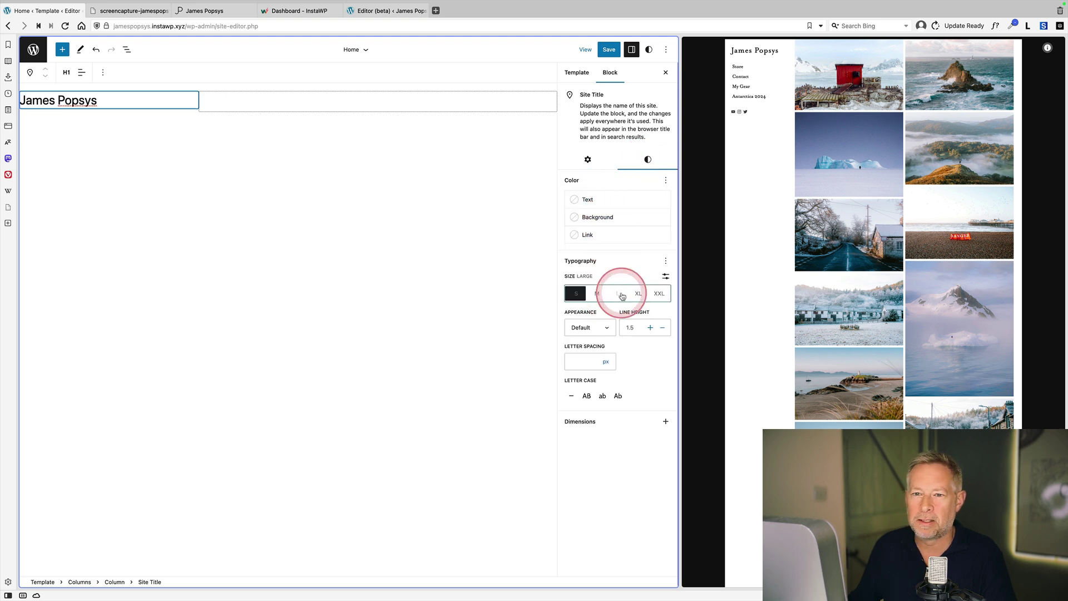
{"action": "left_click", "coordinate": [665, 261]}
{"action": "left_click", "coordinate": [589, 393]}
{"action": "left_click", "coordinate": [618, 289]}
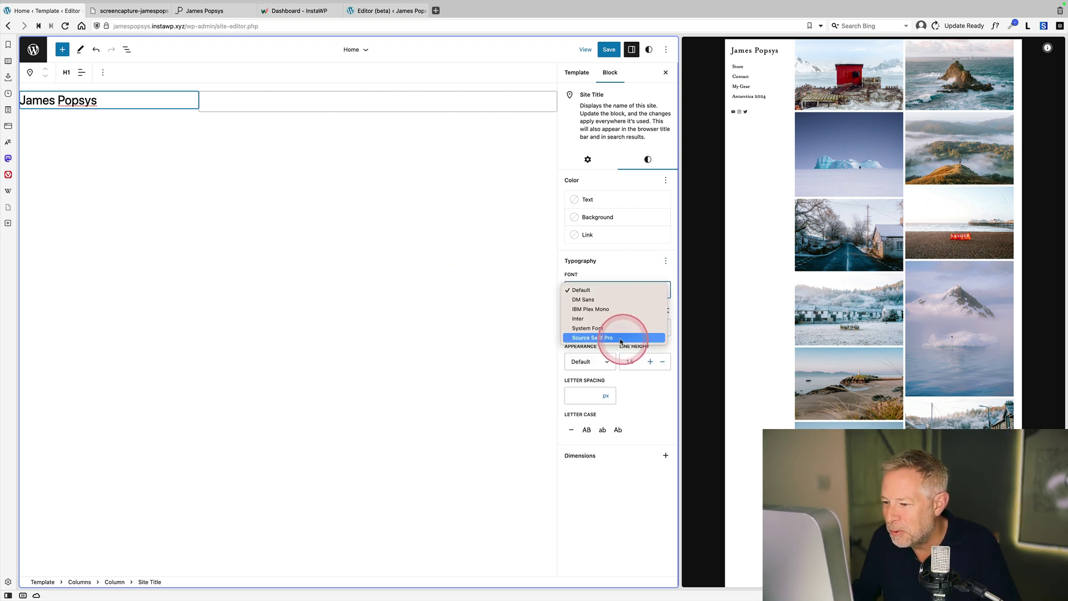
{"action": "left_click", "coordinate": [606, 333]}
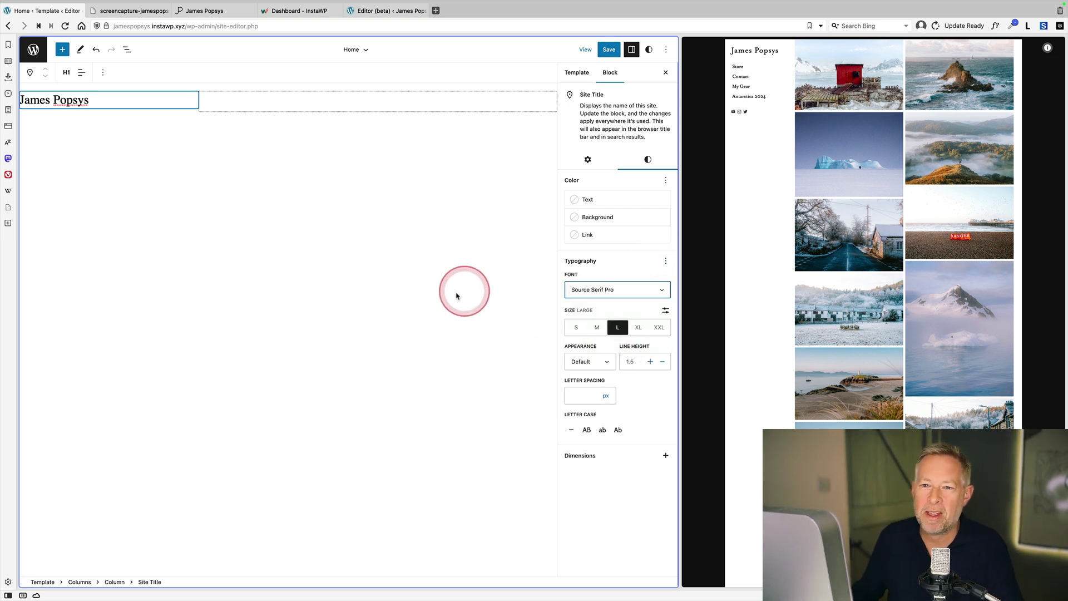
{"action": "left_click", "coordinate": [57, 101]}
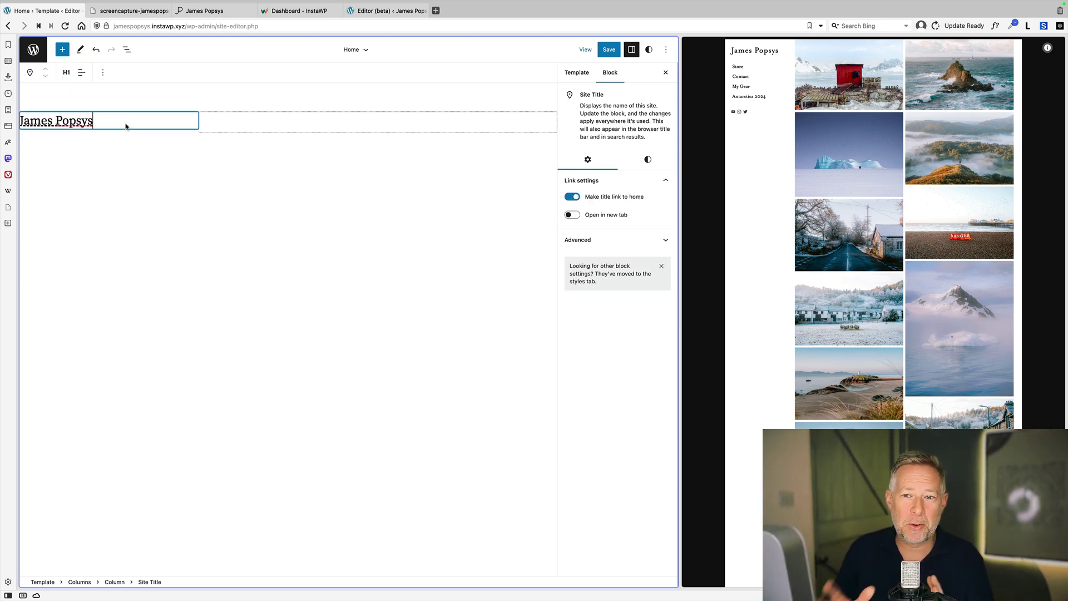
Add a Navigation block under the title, convert its page list to menu items, and move Store above My Gear.
{"action": "key", "text": "Return"}
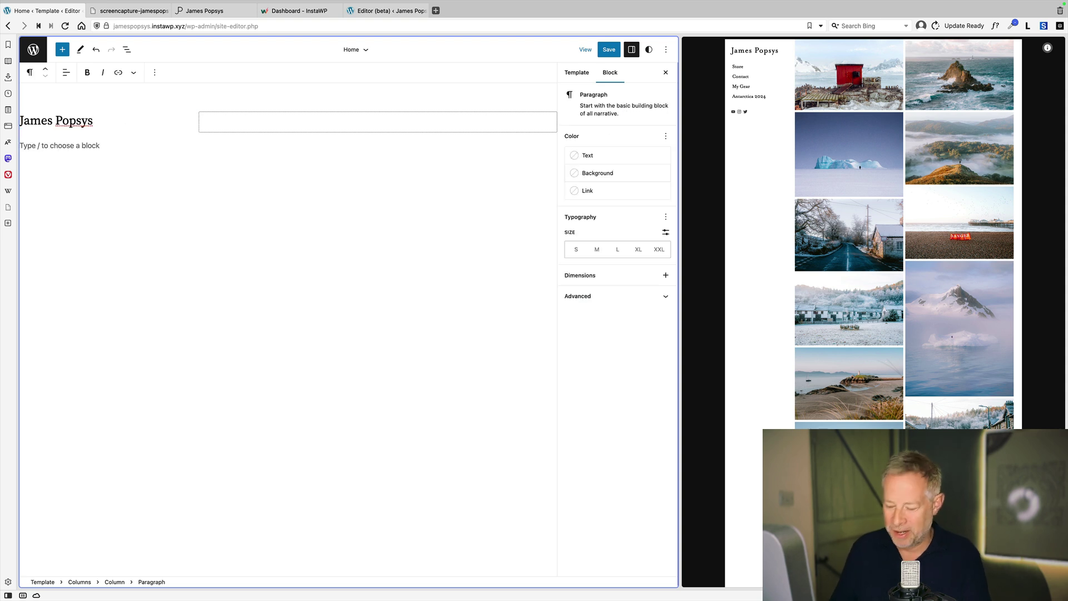
{"action": "type", "text": "/nav"}
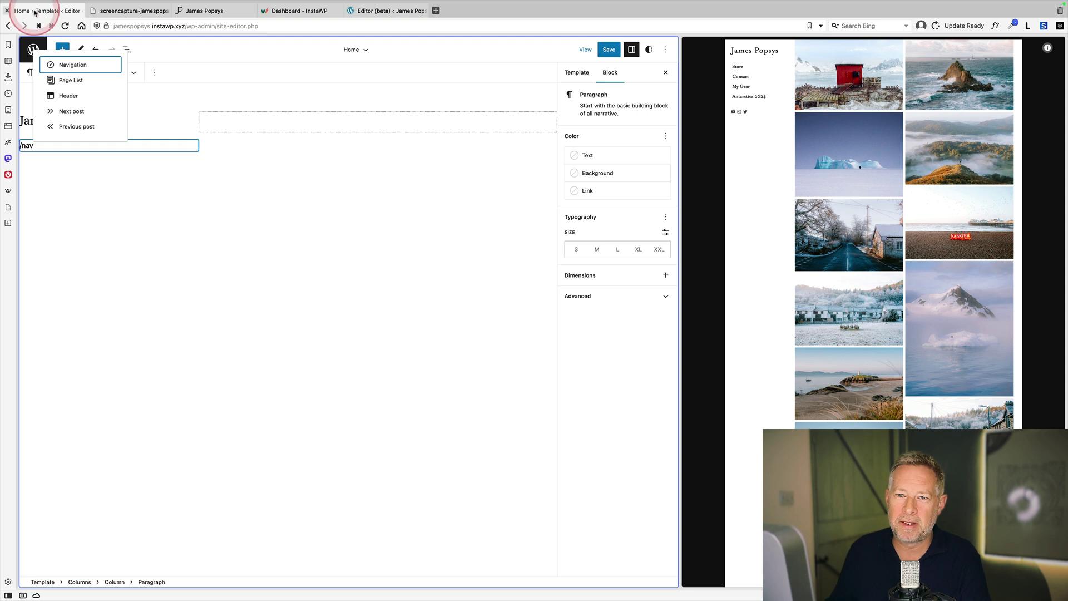
{"action": "left_click", "coordinate": [94, 65]}
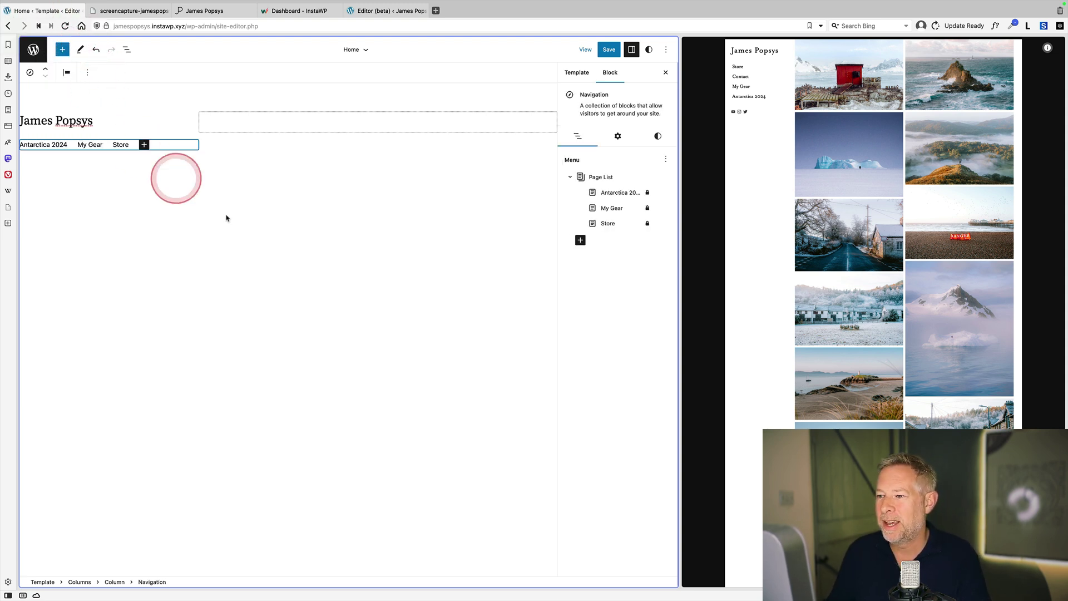
{"action": "left_click", "coordinate": [65, 148]}
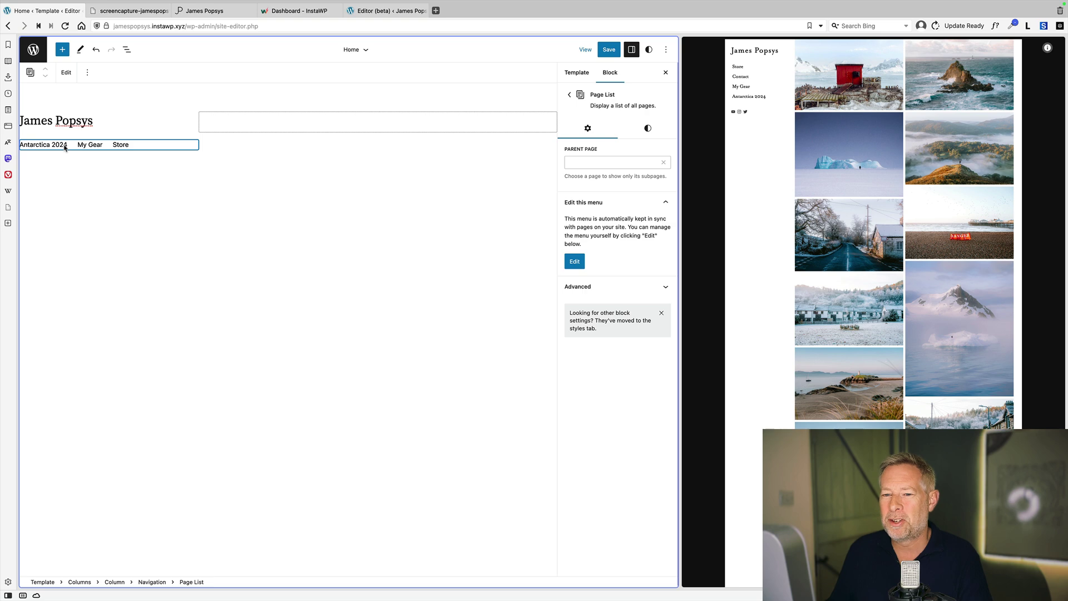
{"action": "left_click", "coordinate": [72, 79]}
{"action": "left_click", "coordinate": [420, 335]}
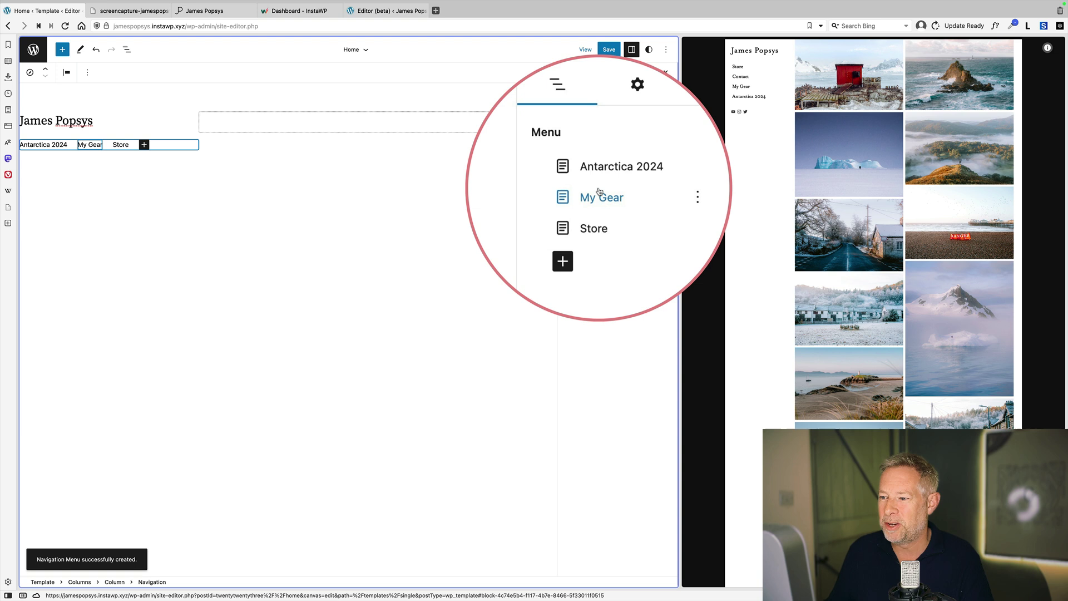
{"action": "left_click_drag", "start_coordinate": [597, 209], "coordinate": [599, 190]}
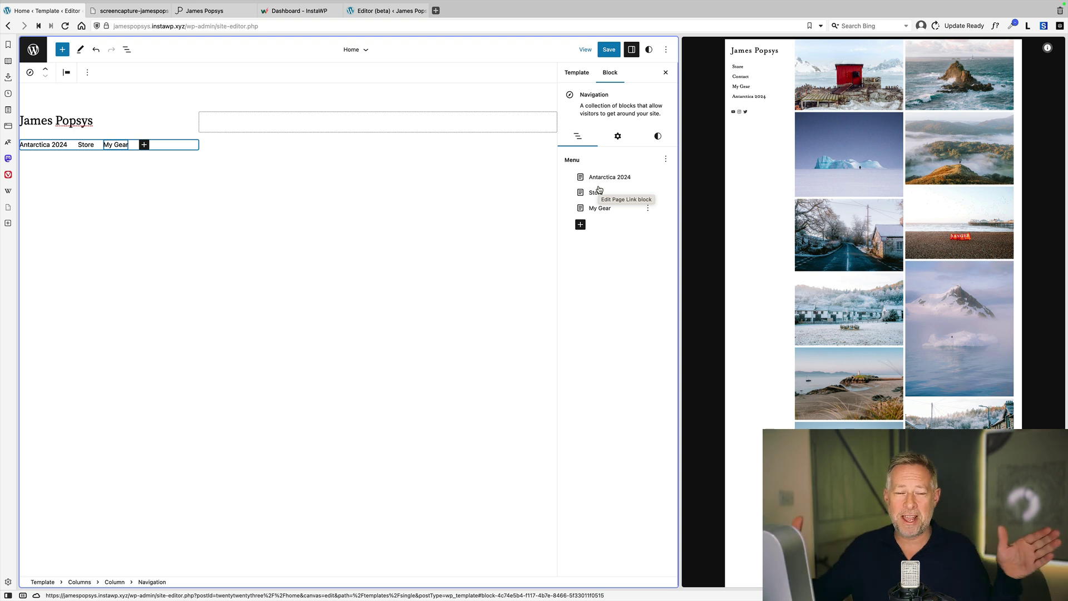
Set the Navigation block's orientation to vertical.
{"action": "key", "text": "shift+alt+o"}
{"action": "left_click", "coordinate": [105, 143]}
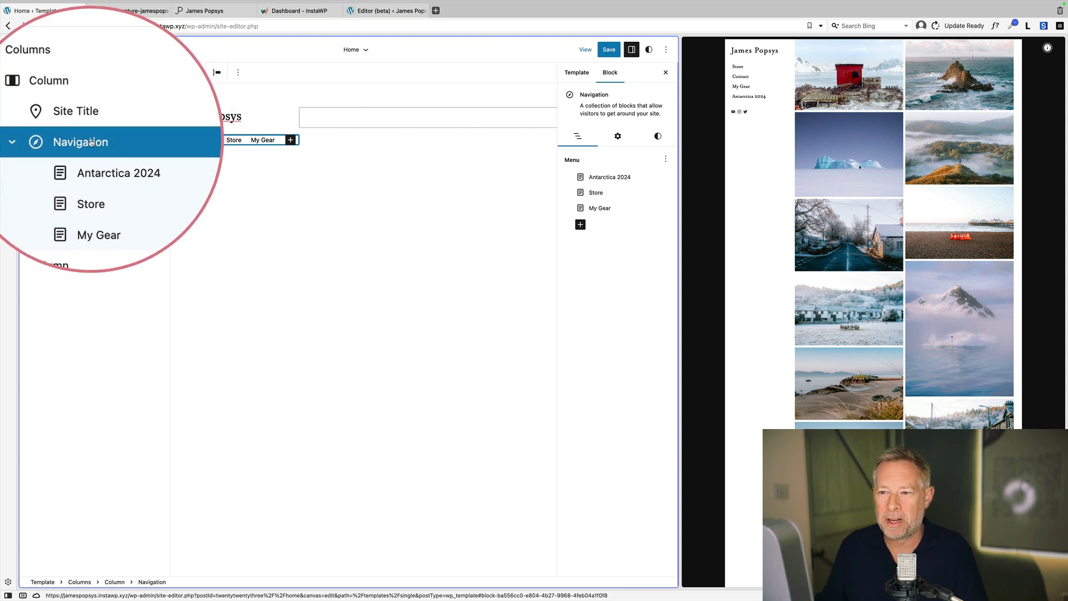
{"action": "left_click", "coordinate": [619, 139]}
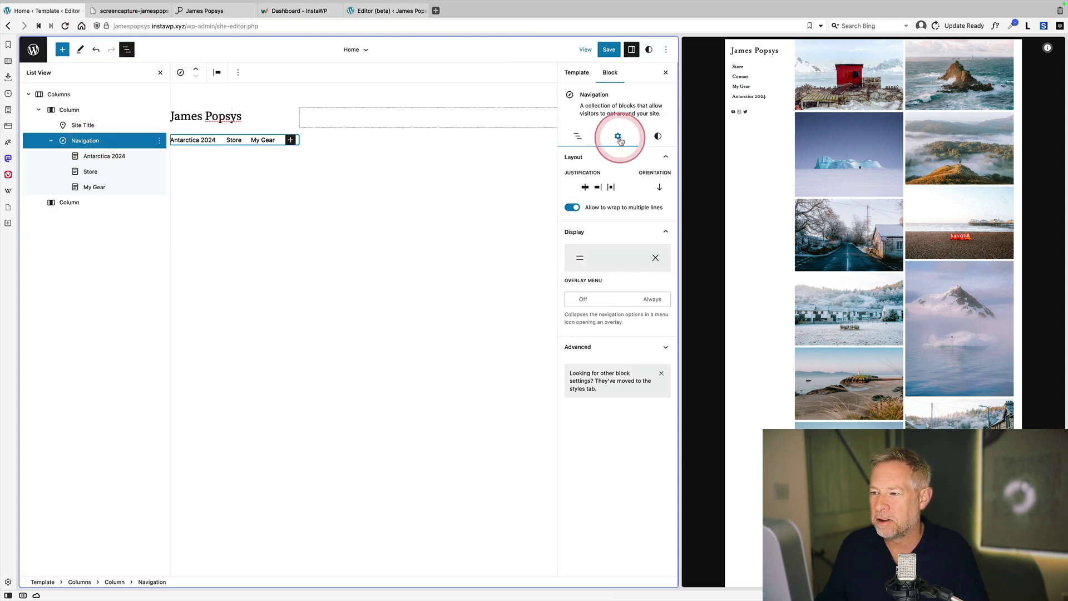
{"action": "left_click", "coordinate": [660, 189]}
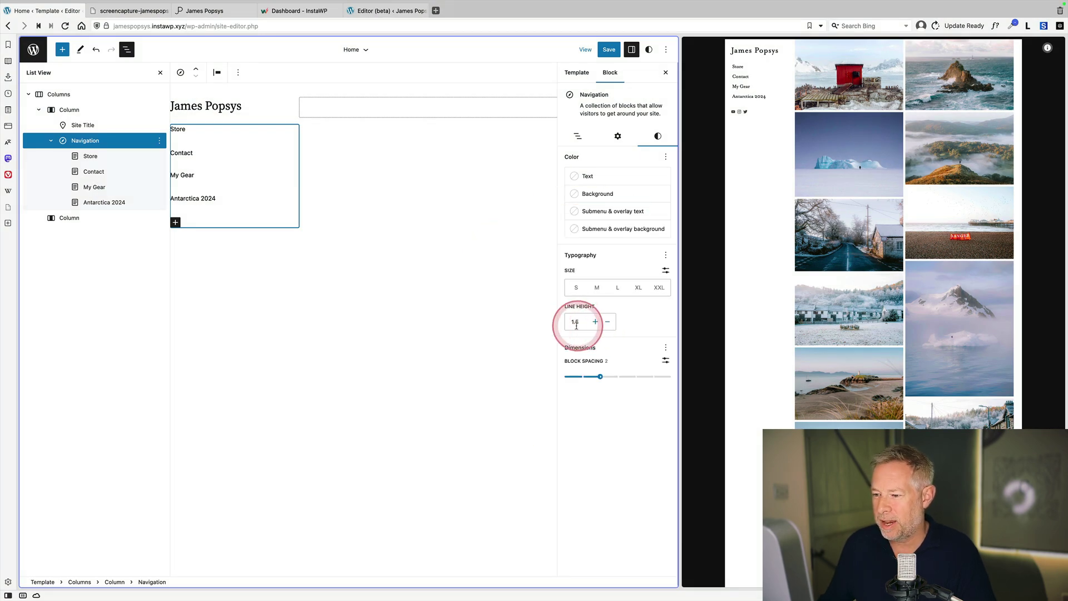
Lower the menu line height step by step down to 0.4.
{"action": "left_click", "coordinate": [607, 323]}
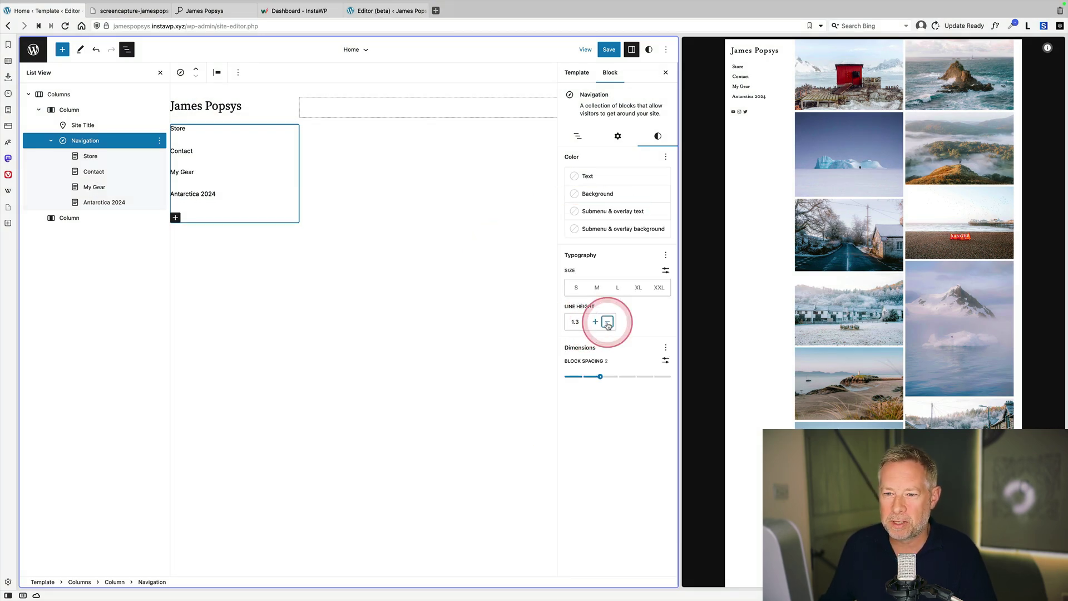
{"action": "left_click", "coordinate": [607, 323]}
{"action": "left_click", "coordinate": [607, 322]}
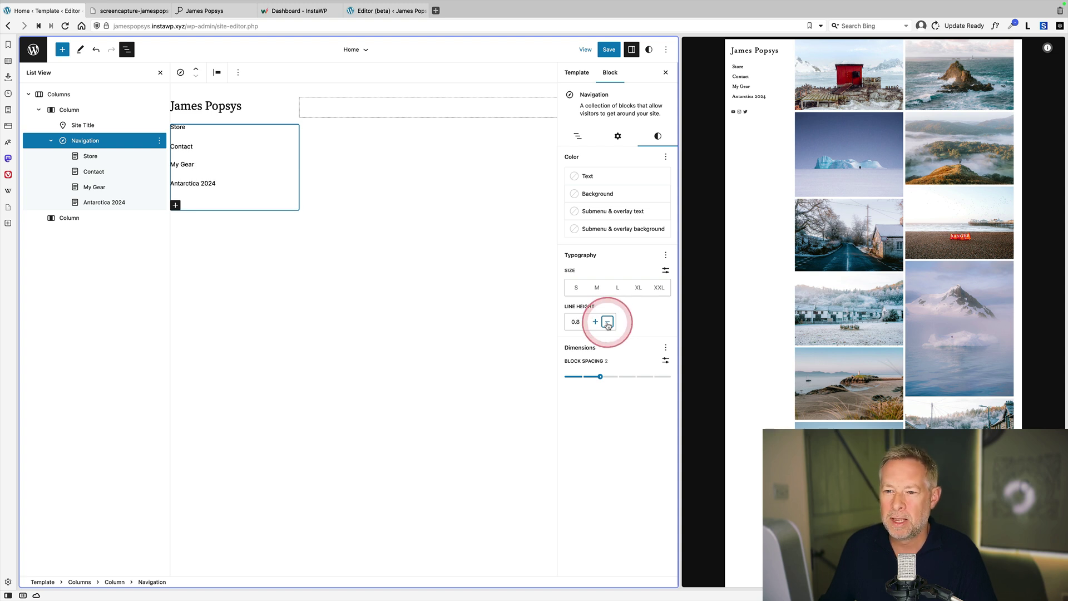
{"action": "left_click", "coordinate": [608, 323]}
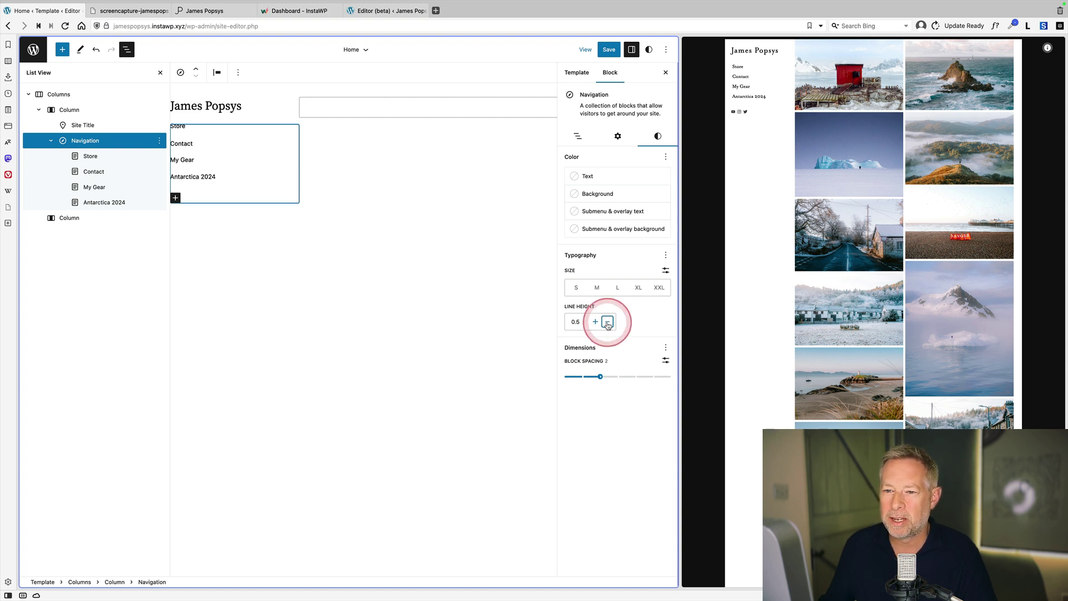
{"action": "left_click", "coordinate": [607, 322]}
{"action": "left_click", "coordinate": [608, 322]}
{"action": "left_click", "coordinate": [607, 323]}
{"action": "left_click", "coordinate": [607, 322]}
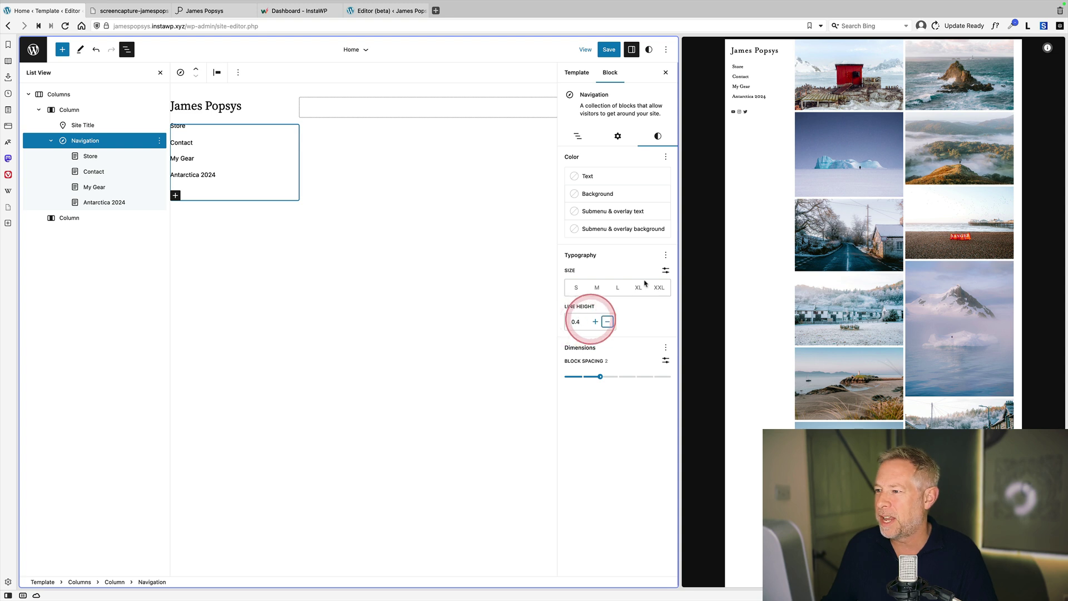
{"action": "left_click", "coordinate": [607, 323]}
Insert a Social Icons block after the Navigation menu using /social.
{"action": "left_click", "coordinate": [102, 144]}
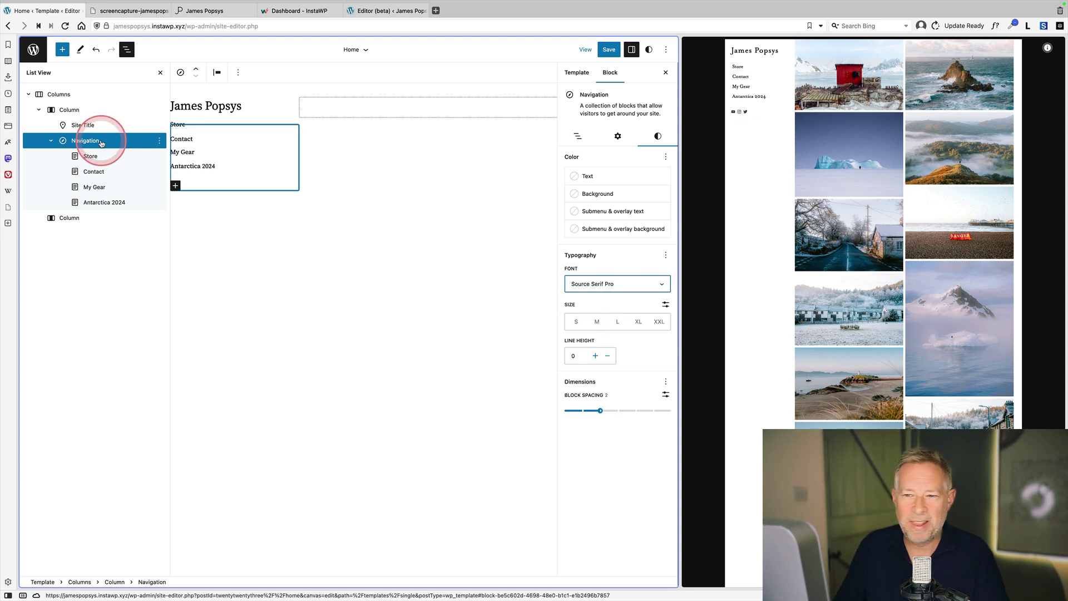
{"action": "left_click", "coordinate": [159, 140]}
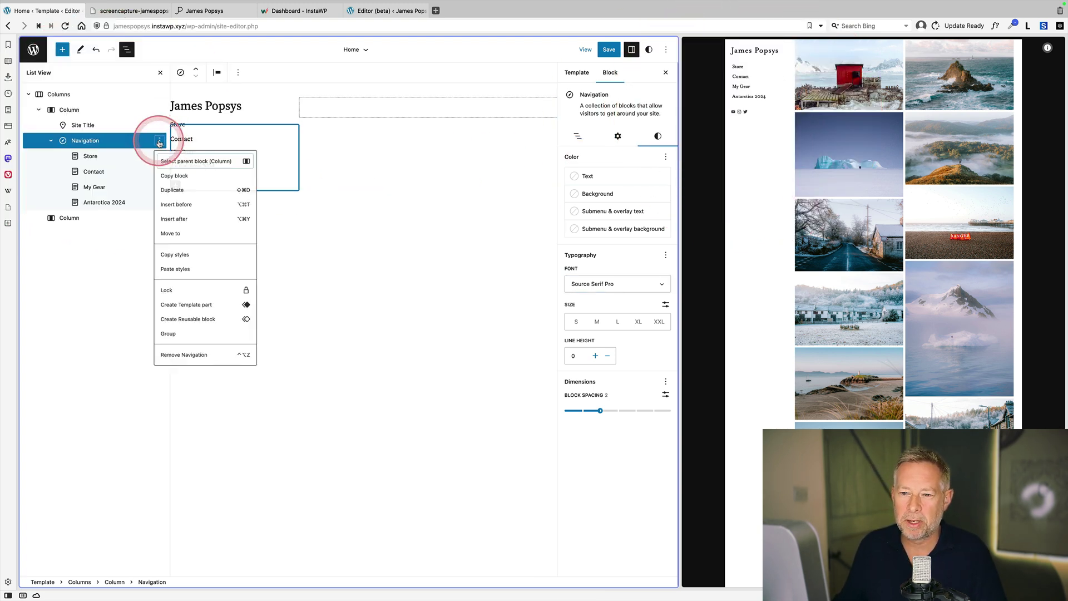
{"action": "left_click", "coordinate": [201, 226]}
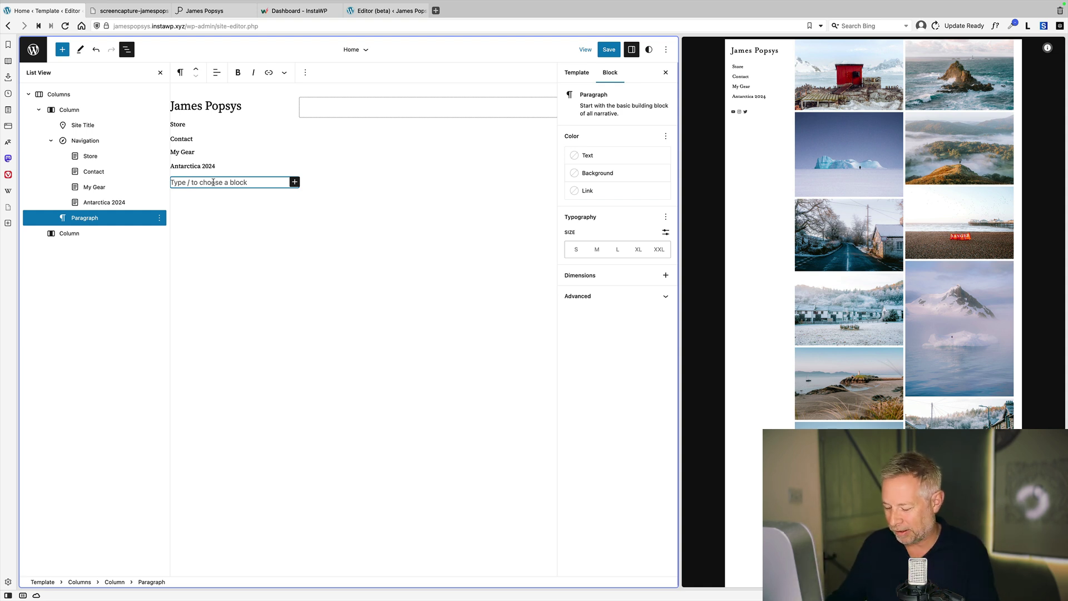
{"action": "type", "text": "/soci"}
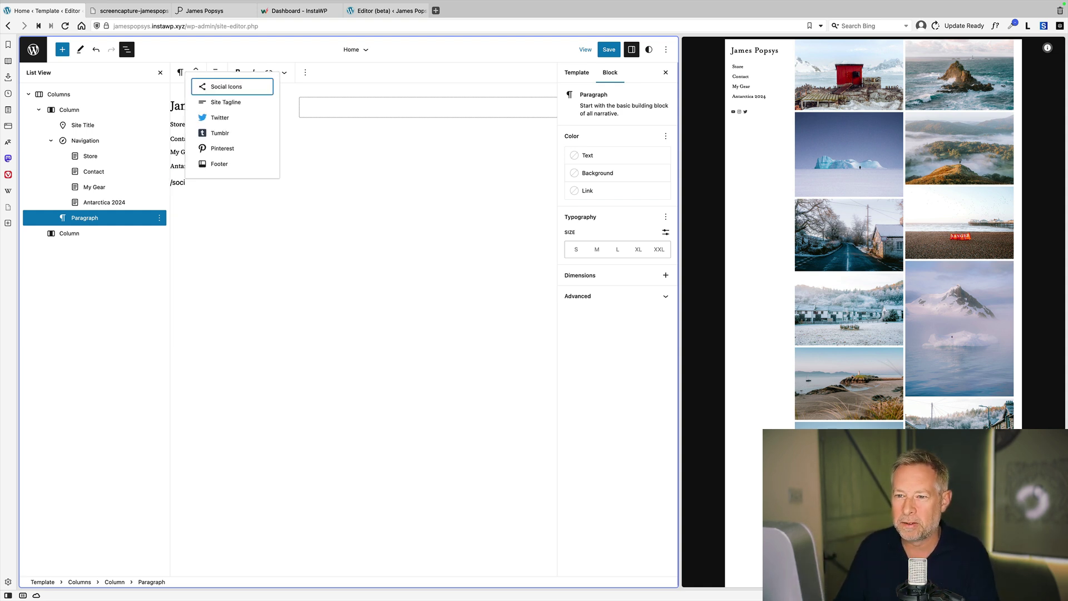
{"action": "key", "text": "Return"}
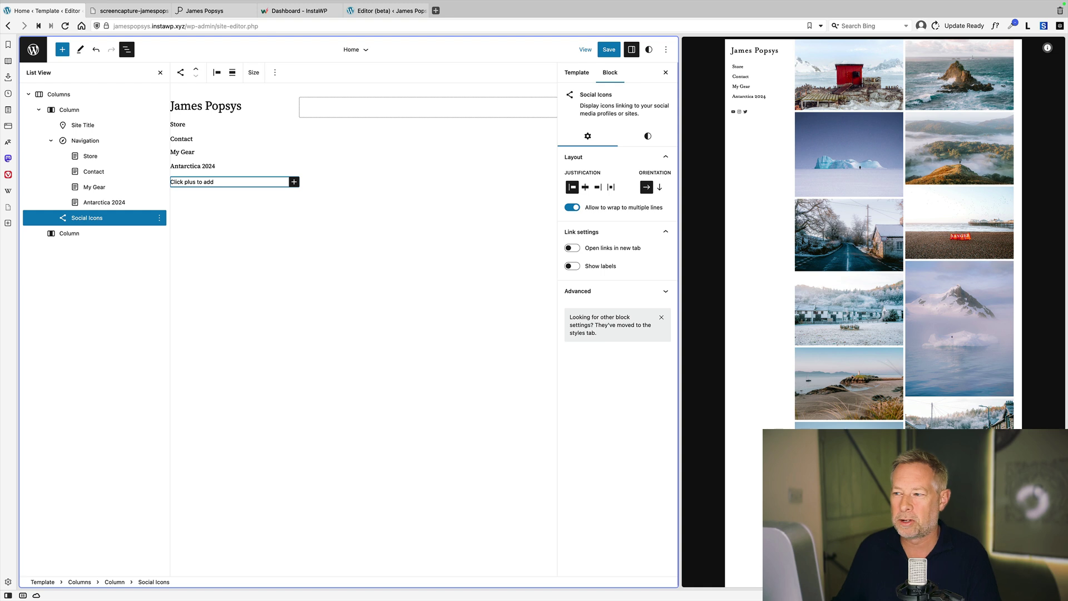
Add a YouTube icon to the social icons and confirm its link.
{"action": "left_click", "coordinate": [294, 182]}
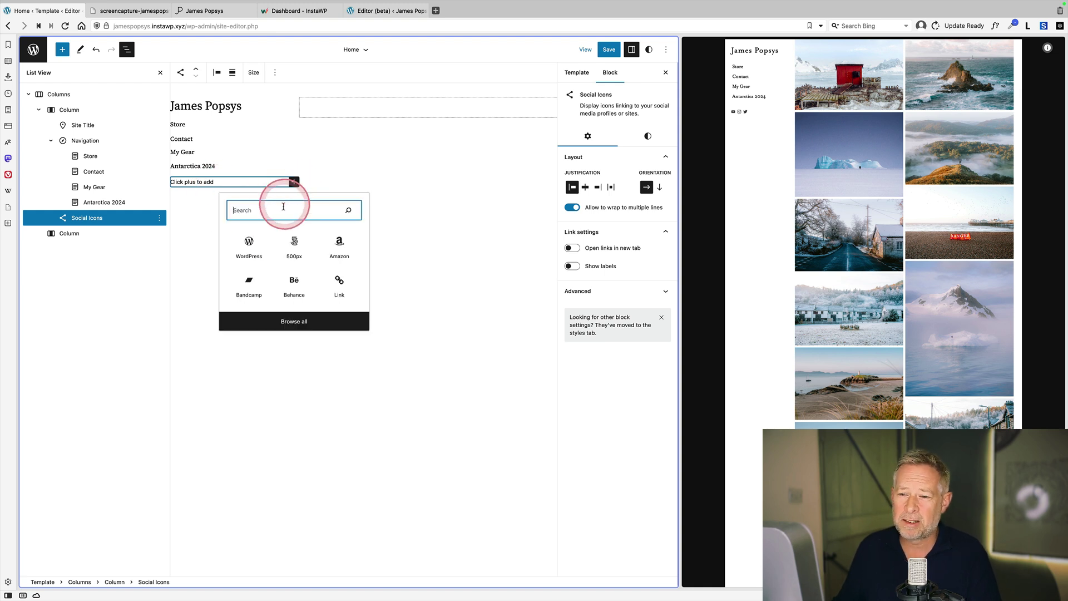
{"action": "type", "text": "yout"}
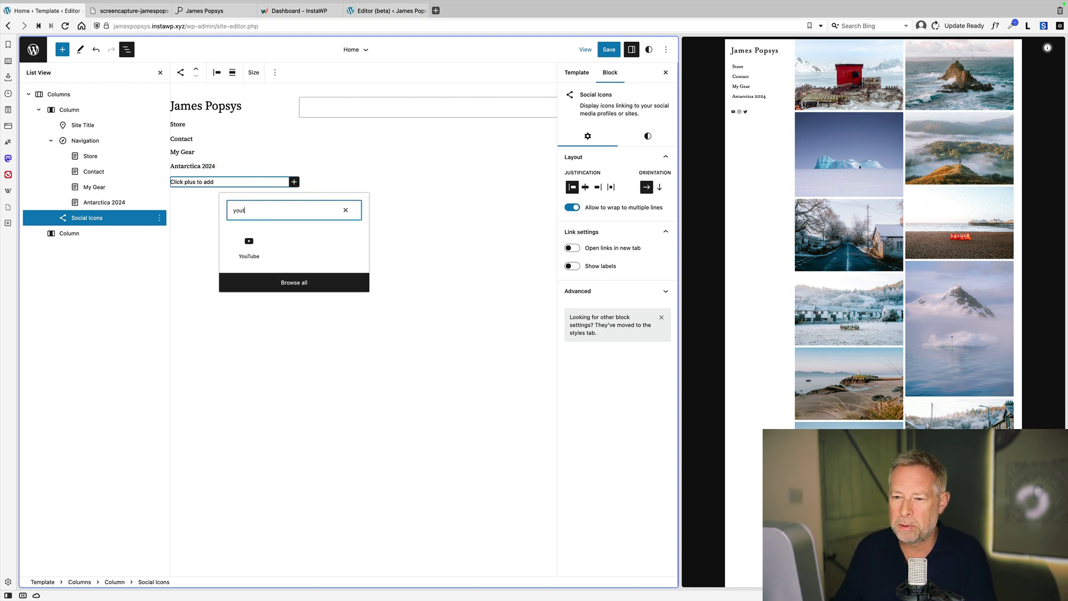
{"action": "left_click", "coordinate": [249, 242]}
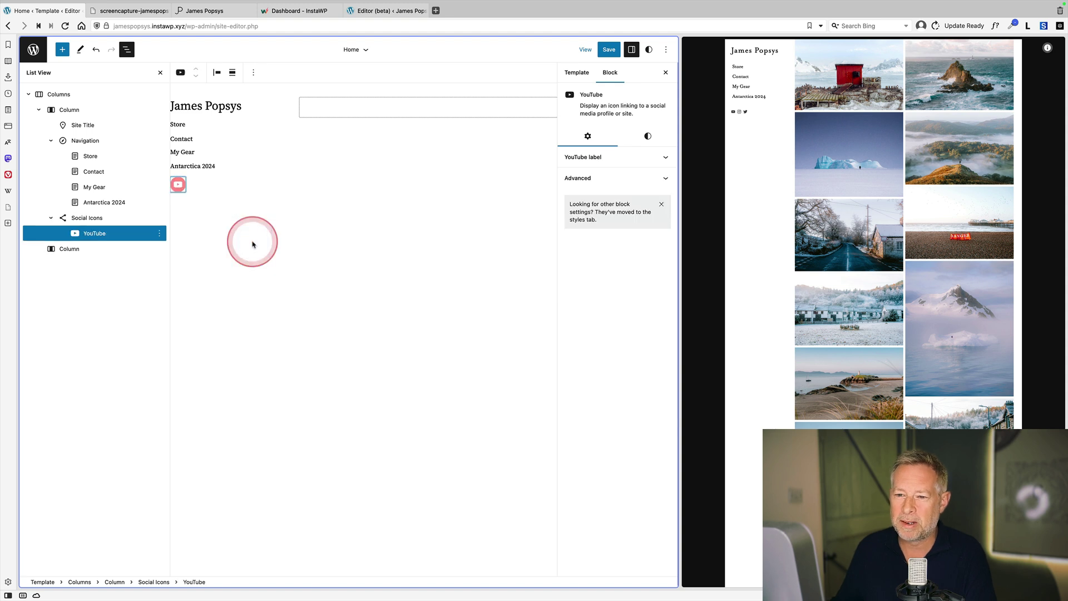
{"action": "left_click", "coordinate": [178, 185]}
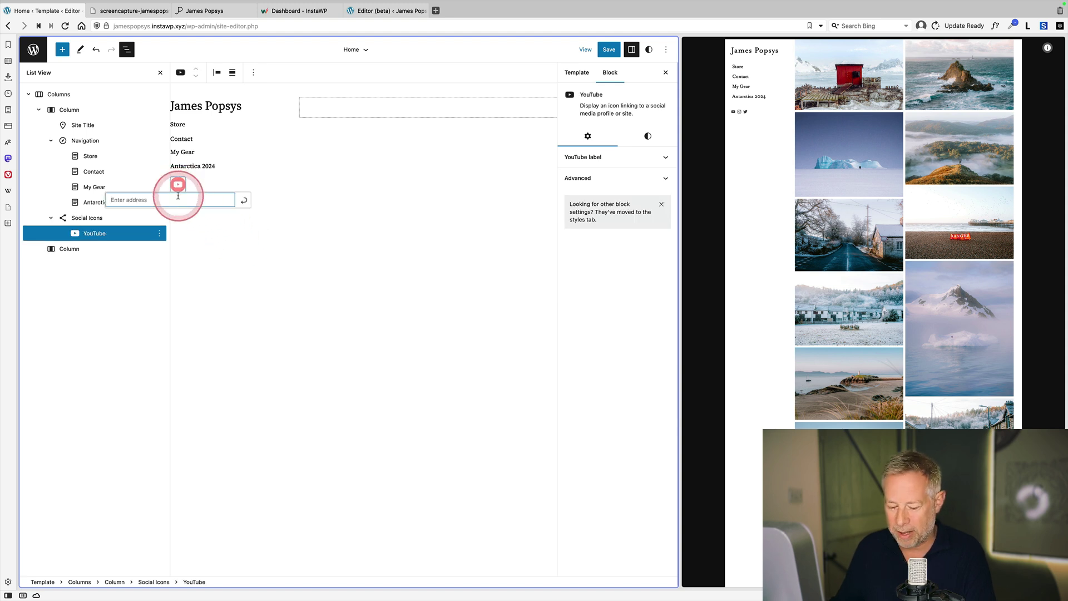
{"action": "left_click", "coordinate": [242, 200]}
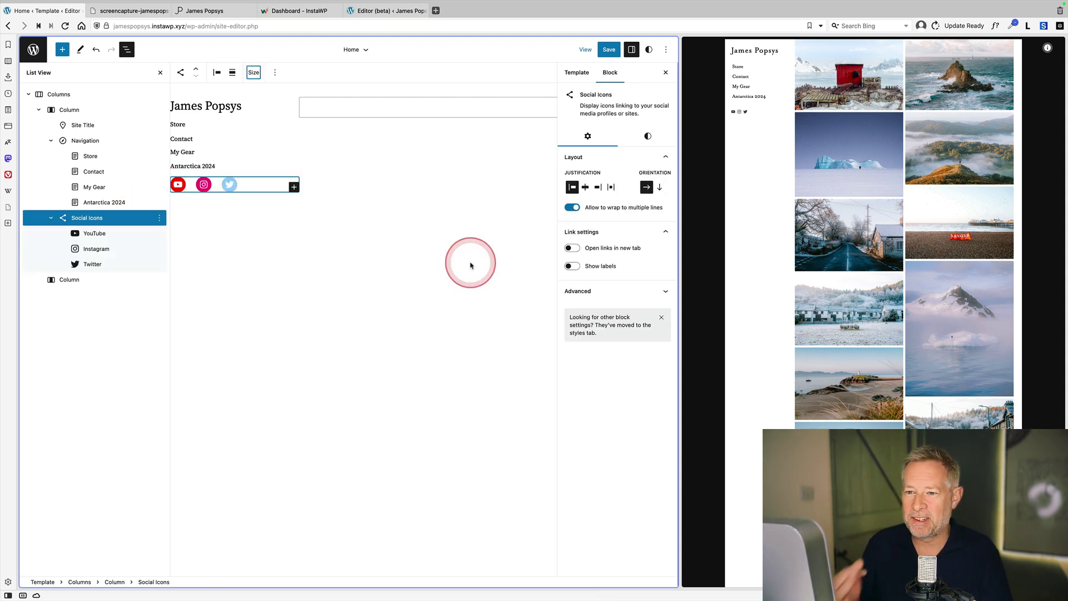
Give the social icons Small size, white background, black icon colour and block spacing 0.
{"action": "left_click", "coordinate": [253, 73]}
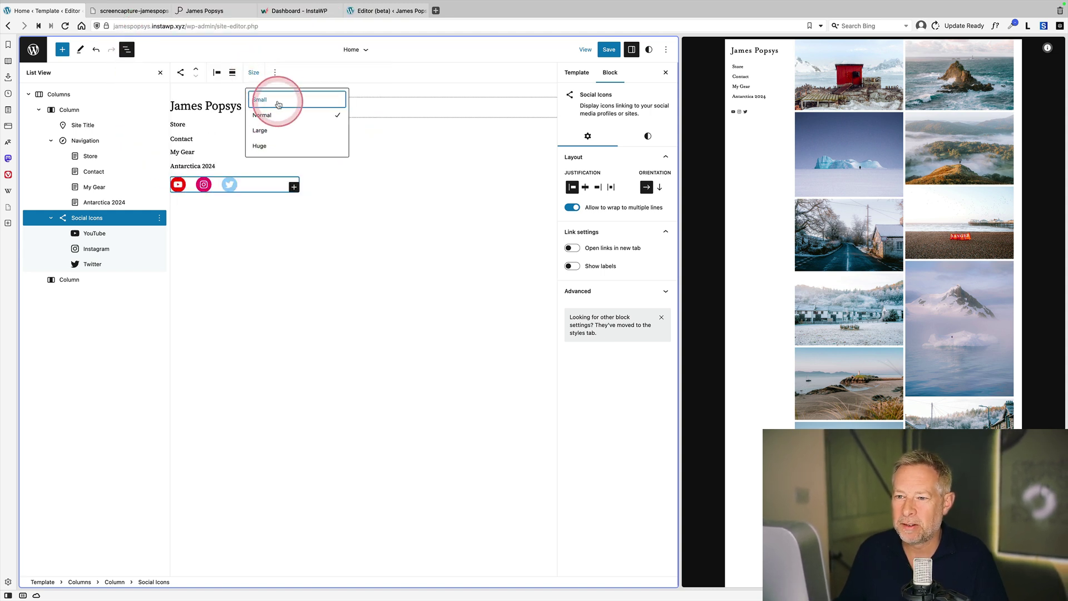
{"action": "left_click", "coordinate": [649, 139]}
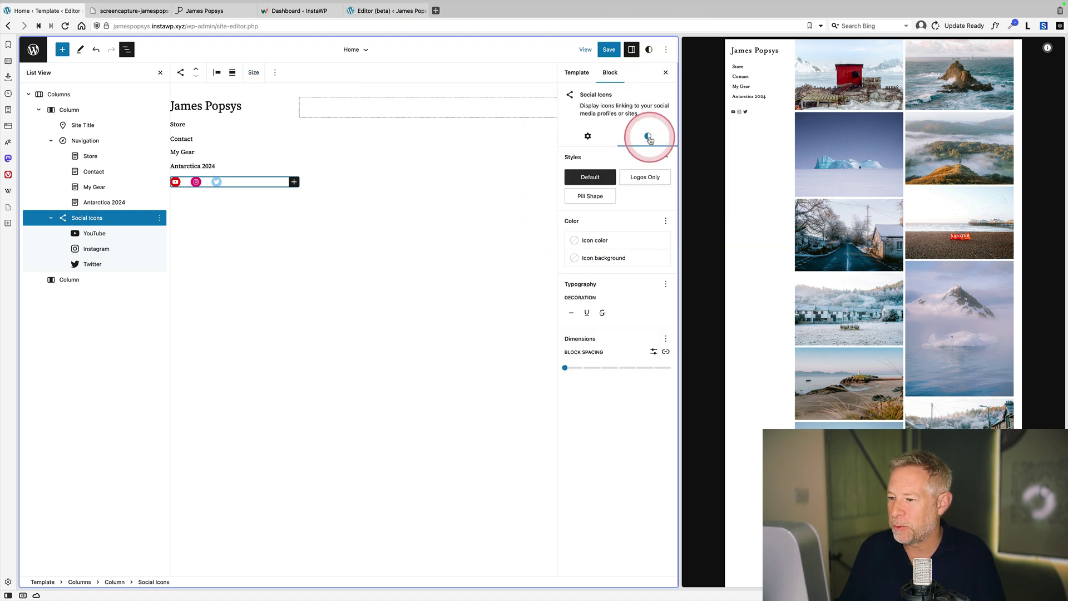
{"action": "left_click", "coordinate": [619, 259]}
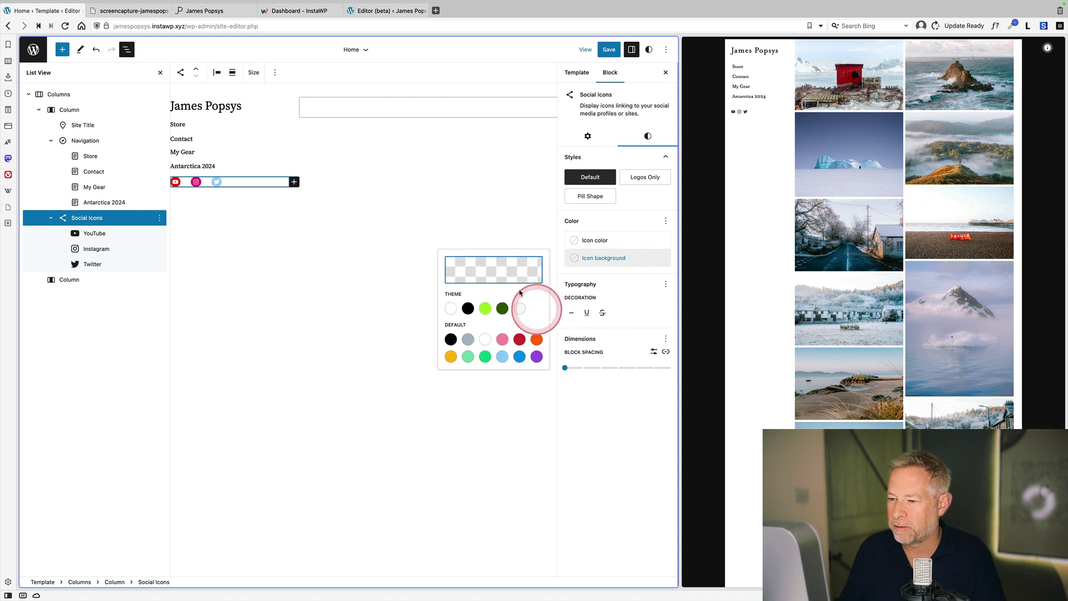
{"action": "left_click", "coordinate": [450, 308]}
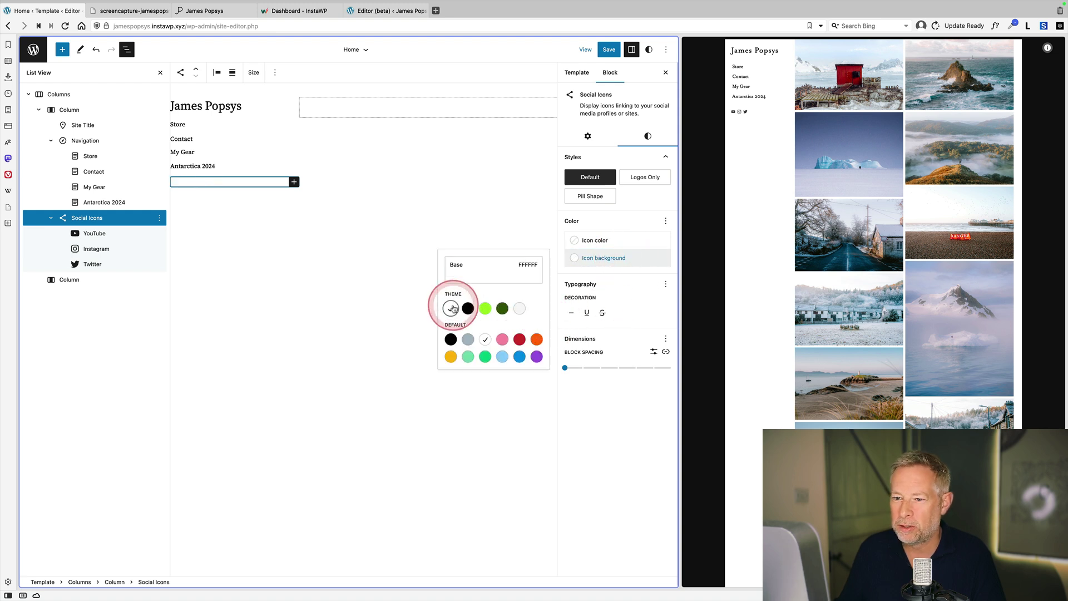
{"action": "left_click", "coordinate": [606, 240]}
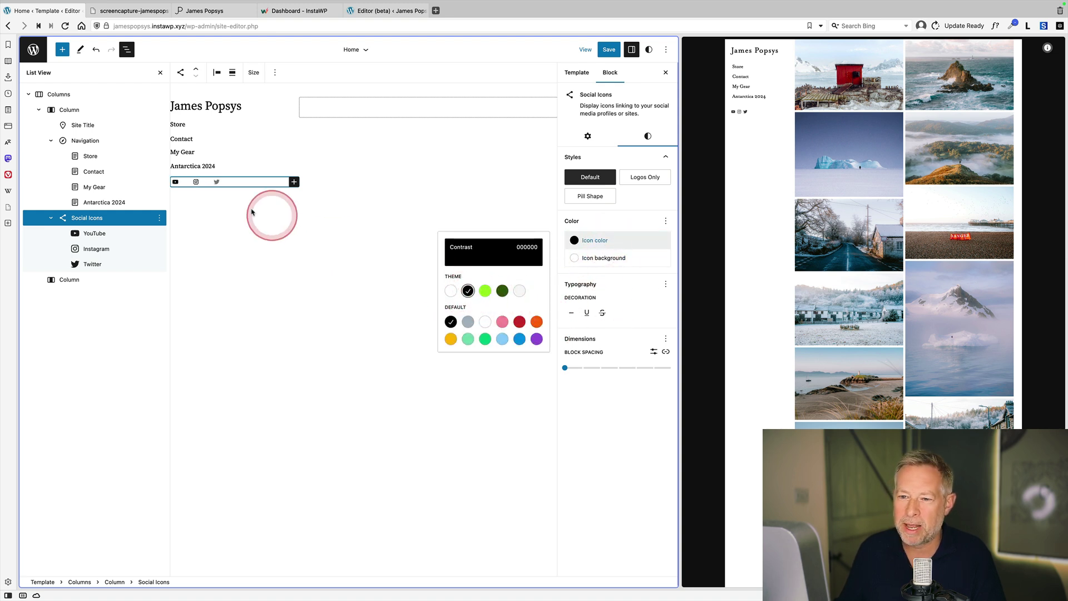
{"action": "left_click", "coordinate": [605, 220]}
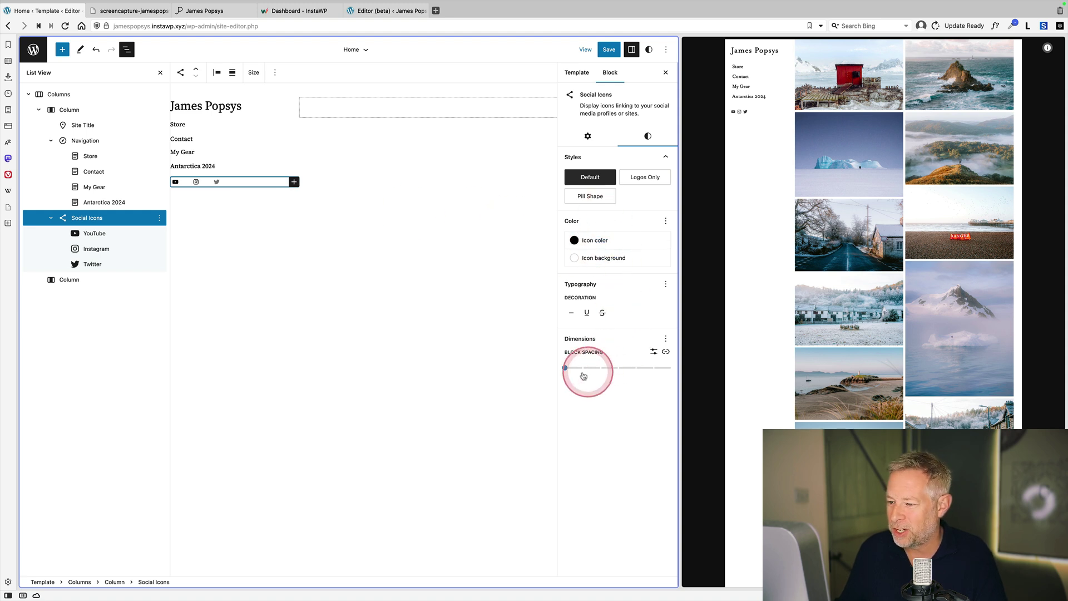
{"action": "left_click_drag", "start_coordinate": [583, 376], "coordinate": [646, 369]}
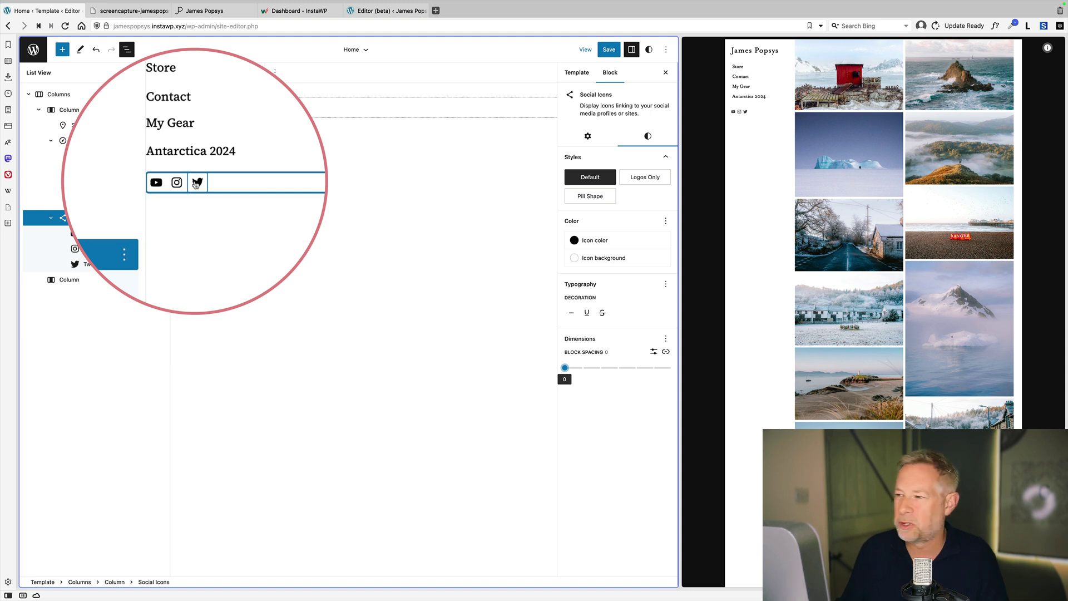
{"action": "left_click", "coordinate": [349, 238]}
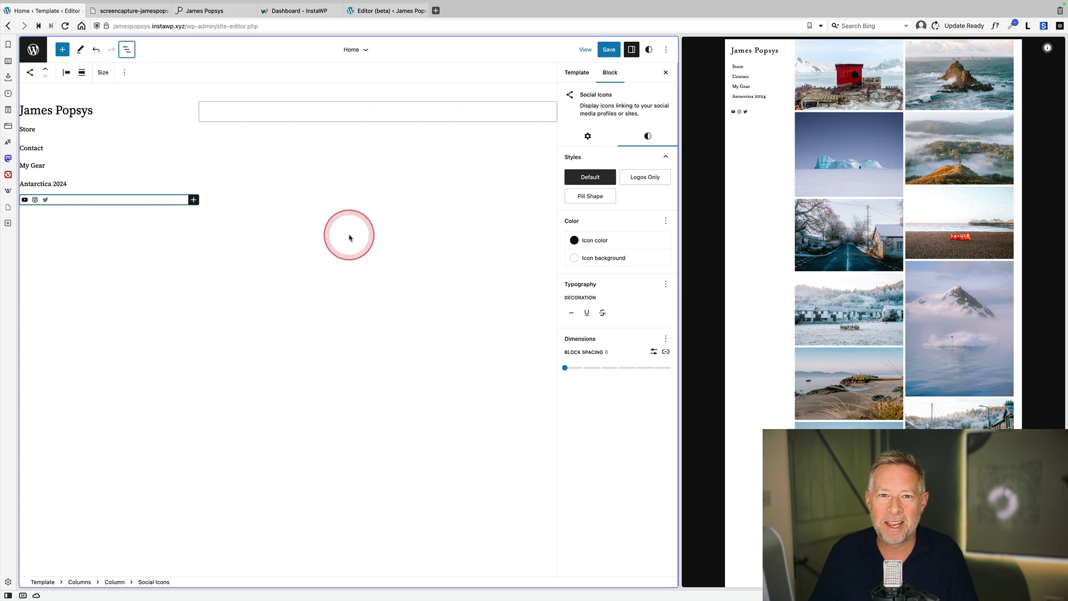
Scroll through the original James Popsys homepage's side menu and photo grid, then return to the site editor.
{"action": "key", "text": "super+3"}
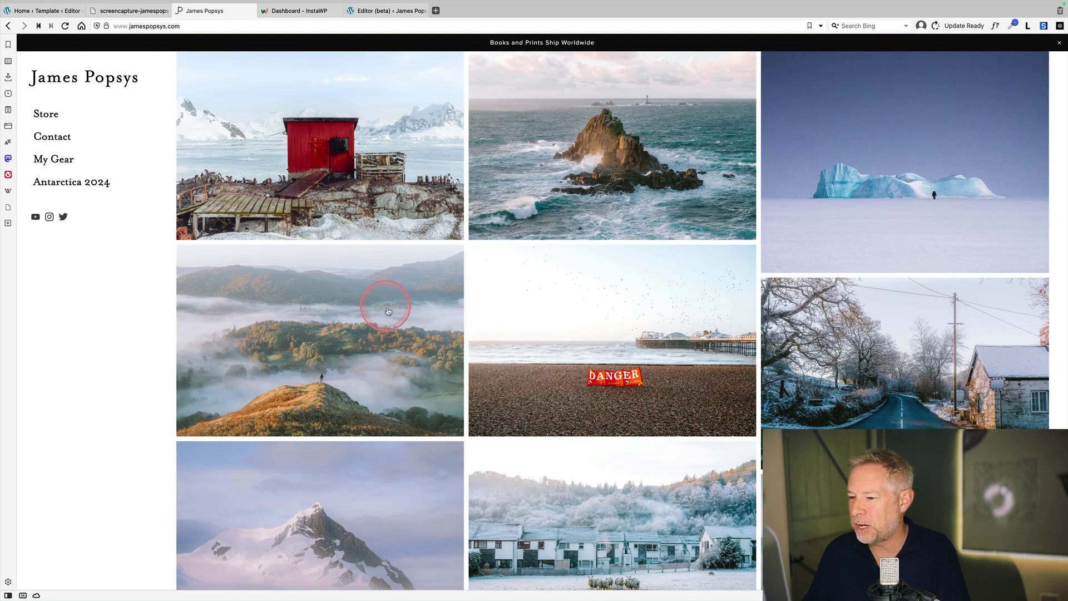
{"action": "scroll", "coordinate": [592, 384], "scroll_direction": "down", "scroll_amount": 3}
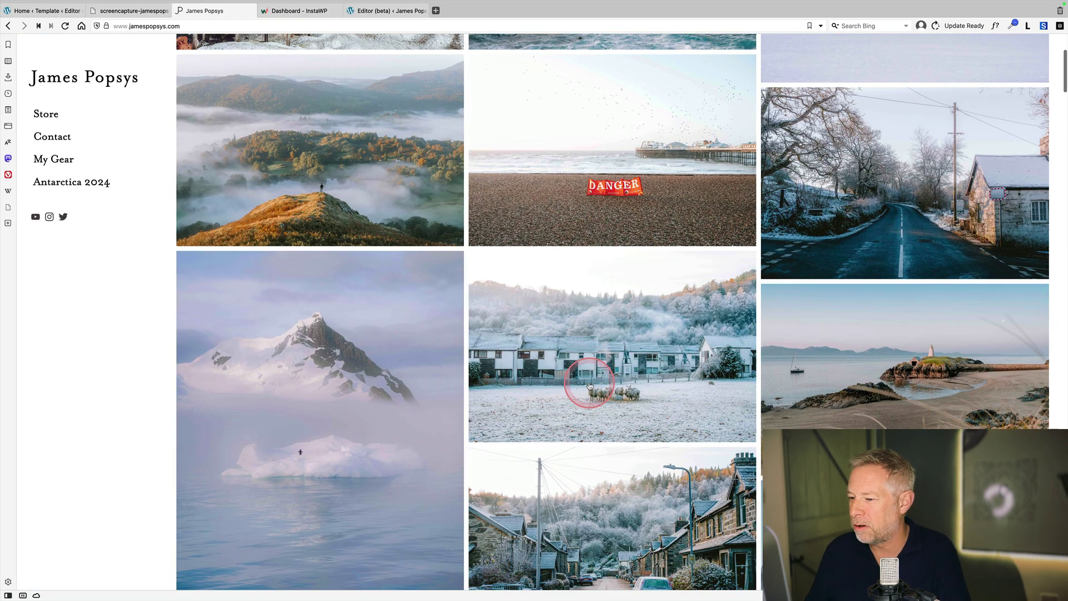
{"action": "scroll", "coordinate": [590, 386], "scroll_direction": "down", "scroll_amount": 6}
{"action": "scroll", "coordinate": [750, 253], "scroll_direction": "up", "scroll_amount": 9}
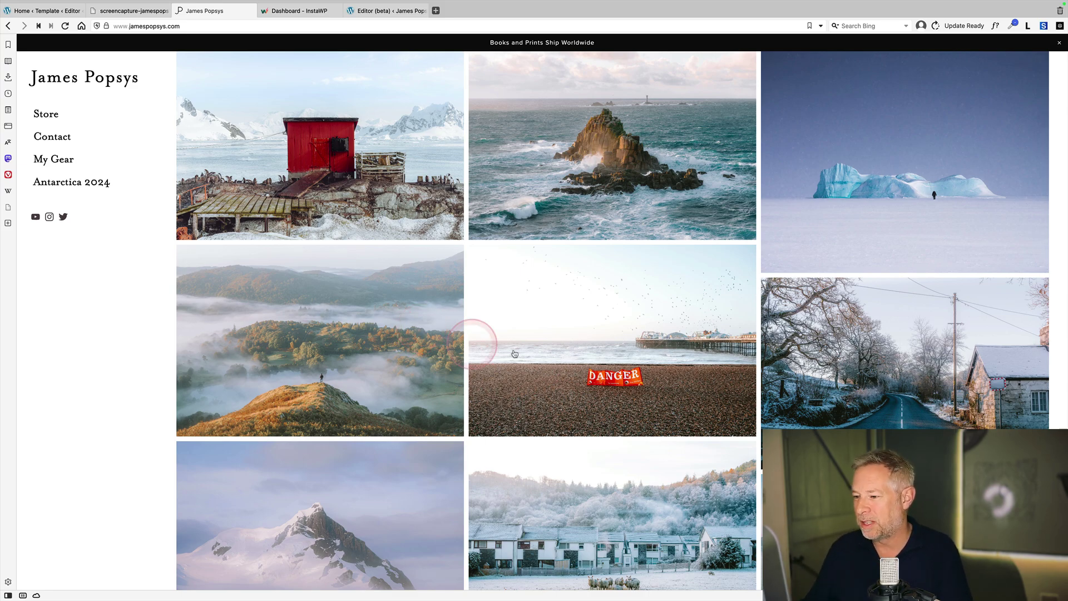
{"action": "scroll", "coordinate": [514, 353], "scroll_direction": "down", "scroll_amount": 15}
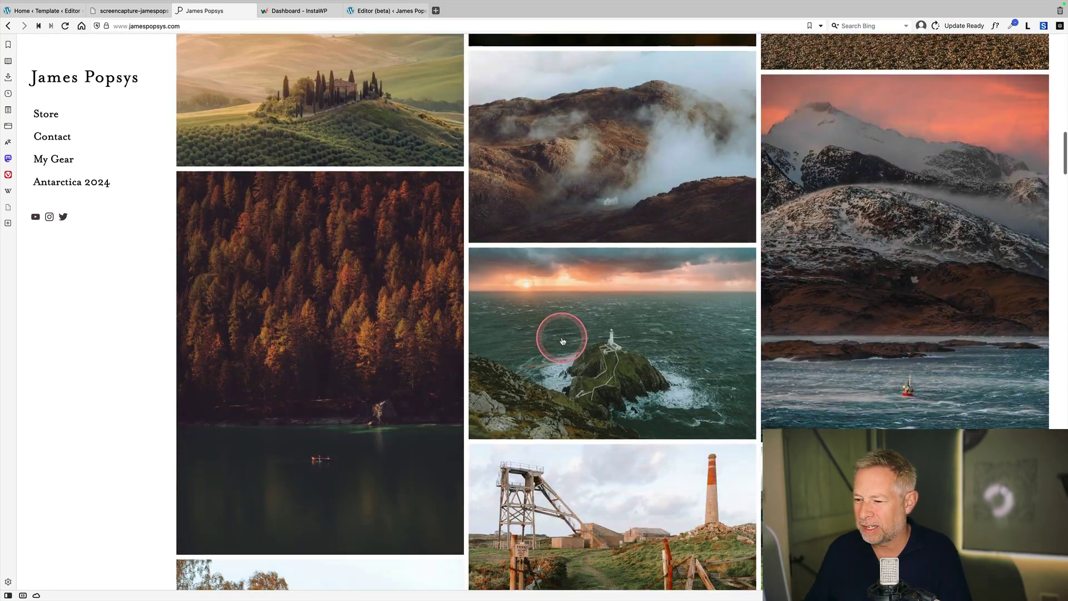
{"action": "scroll", "coordinate": [562, 341], "scroll_direction": "down", "scroll_amount": 6}
{"action": "scroll", "coordinate": [563, 341], "scroll_direction": "up", "scroll_amount": 4}
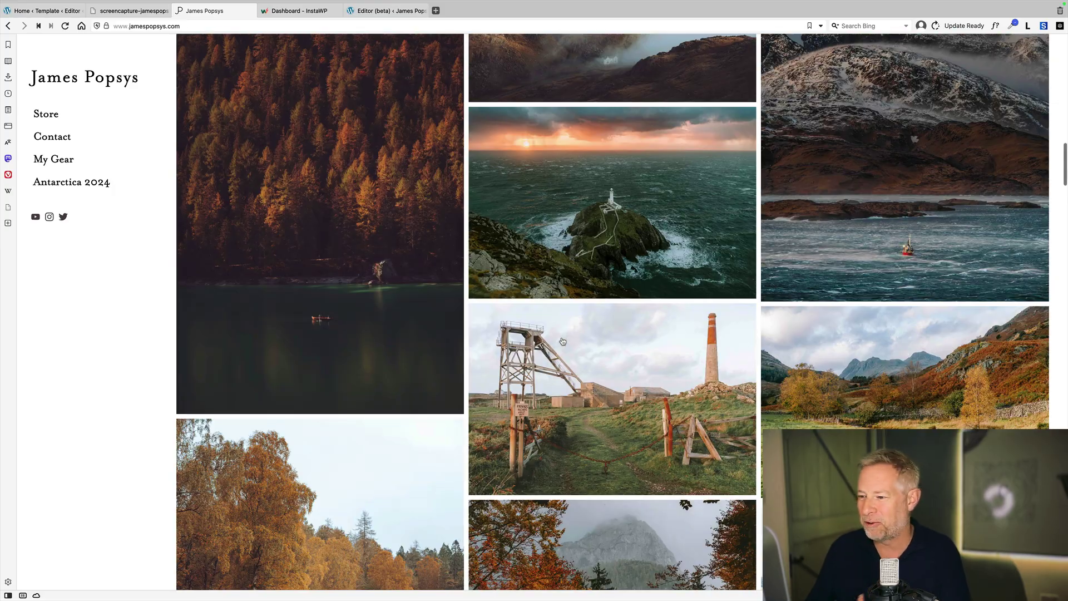
{"action": "scroll", "coordinate": [562, 341], "scroll_direction": "up", "scroll_amount": 12}
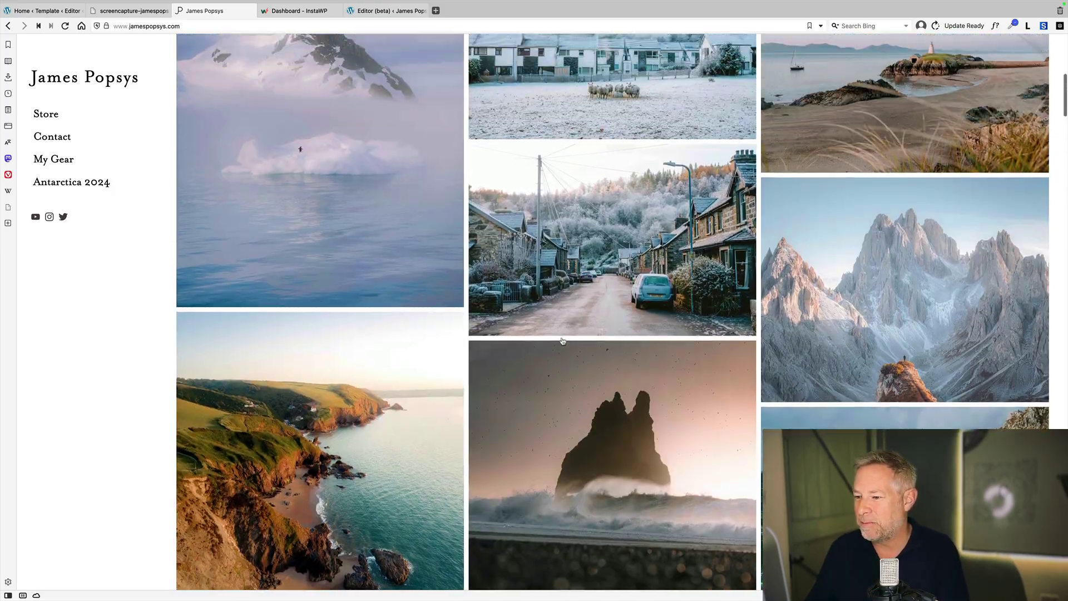
{"action": "scroll", "coordinate": [562, 341], "scroll_direction": "up", "scroll_amount": 4}
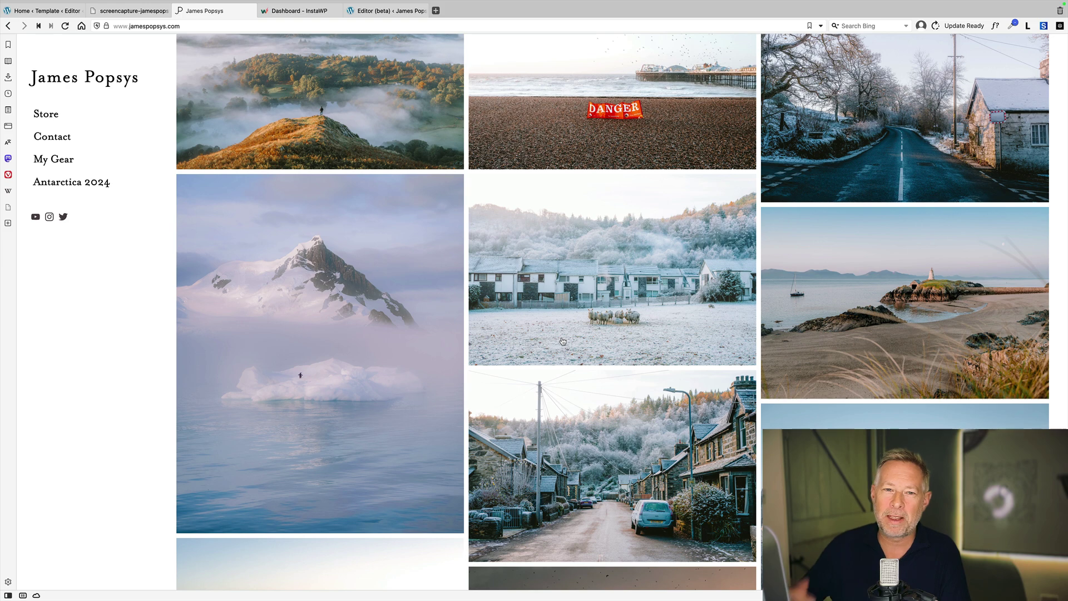
{"action": "left_click", "coordinate": [189, 96]}
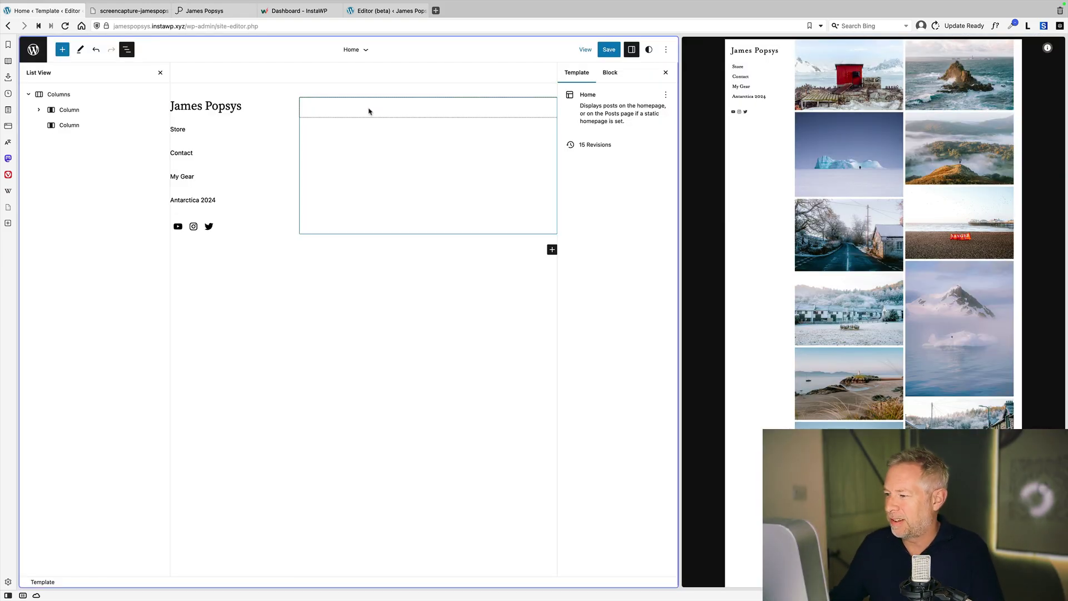
Insert a blank Query Loop showing image, date and title into the right column, laid out as a grid.
{"action": "left_click", "coordinate": [382, 114]}
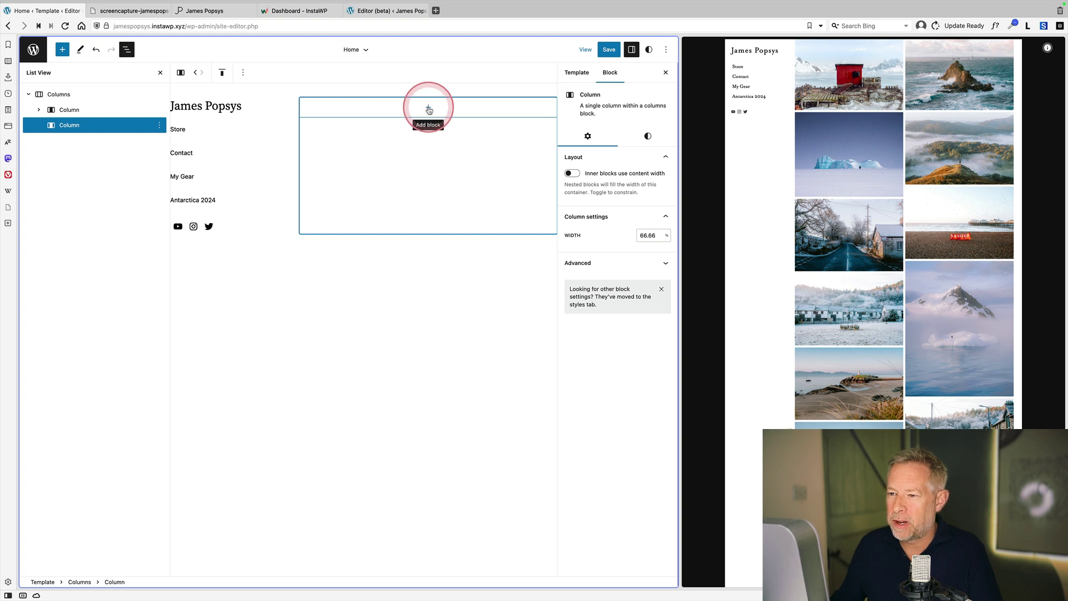
{"action": "left_click", "coordinate": [428, 109]}
{"action": "type", "text": "query"}
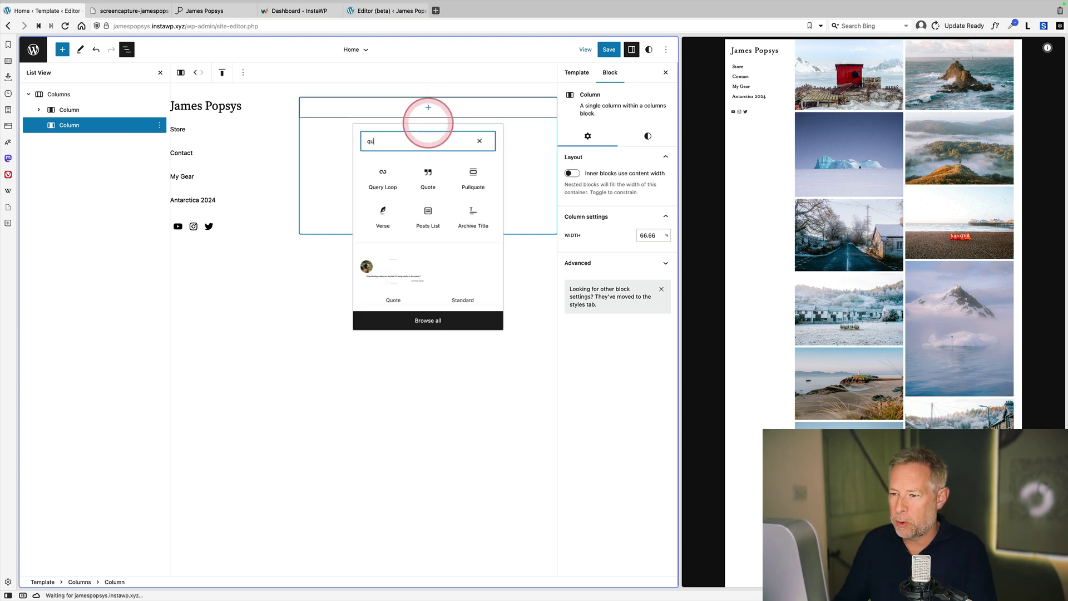
{"action": "left_click", "coordinate": [373, 179]}
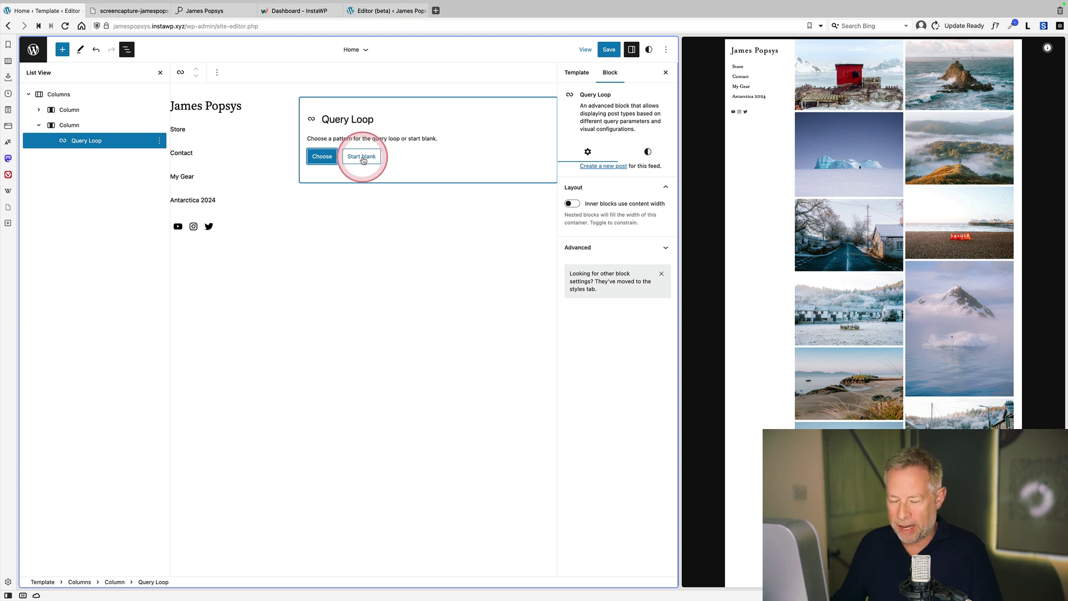
{"action": "left_click", "coordinate": [362, 158]}
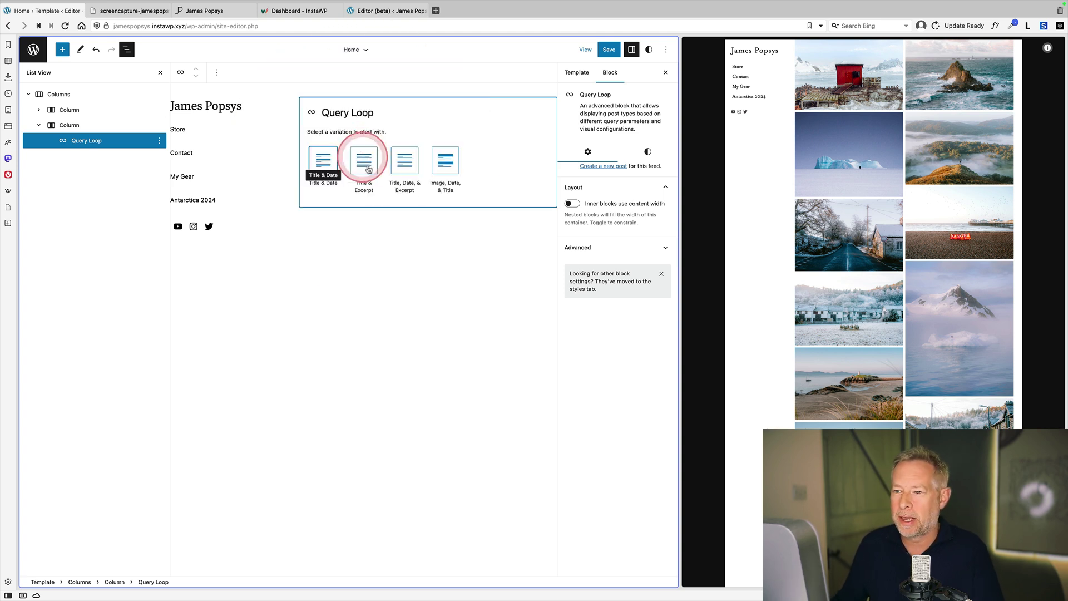
{"action": "left_click", "coordinate": [451, 161]}
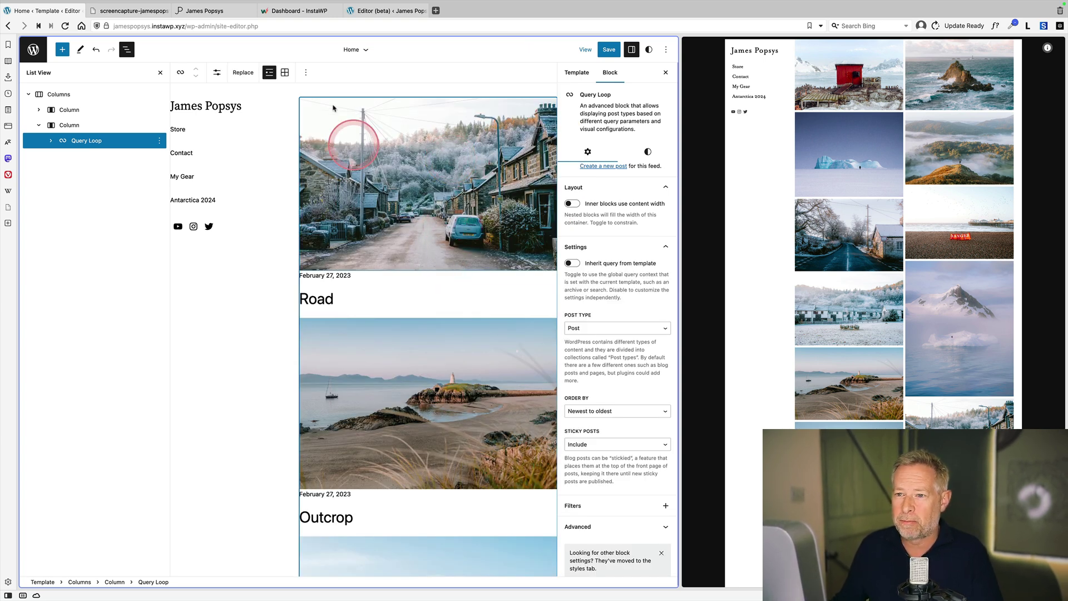
{"action": "left_click", "coordinate": [285, 75]}
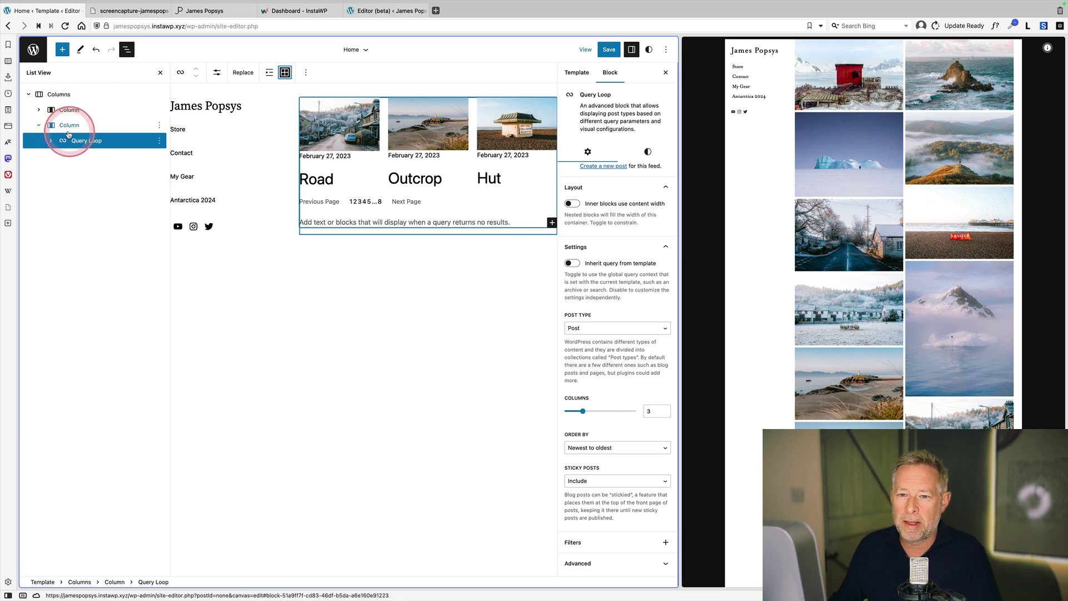
Expand the Query Loop's Post Template in List View and remove the Post Date block.
{"action": "left_click", "coordinate": [50, 141]}
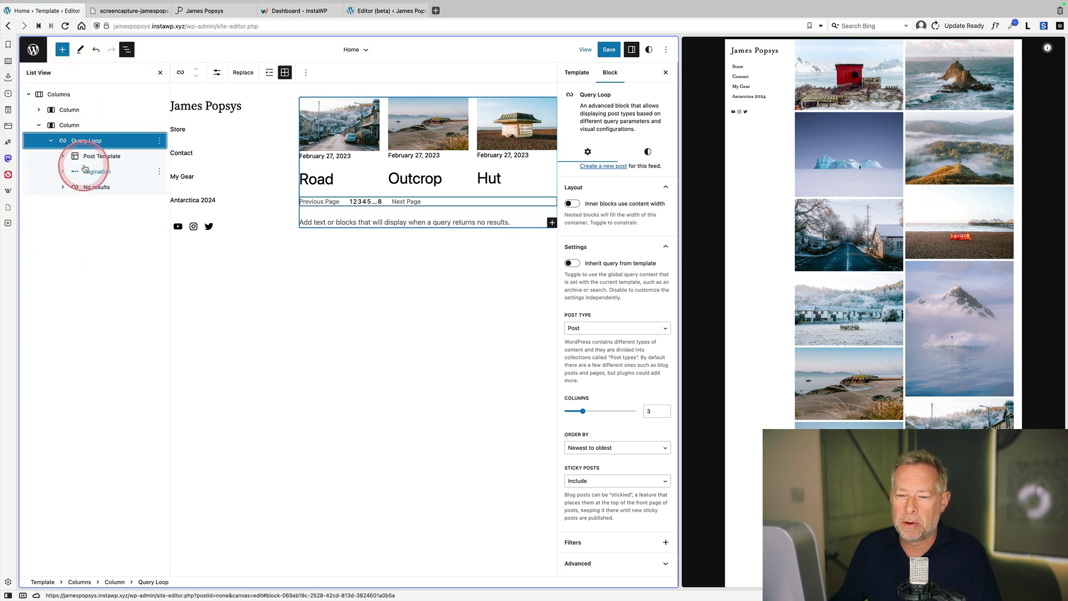
{"action": "left_click", "coordinate": [64, 157]}
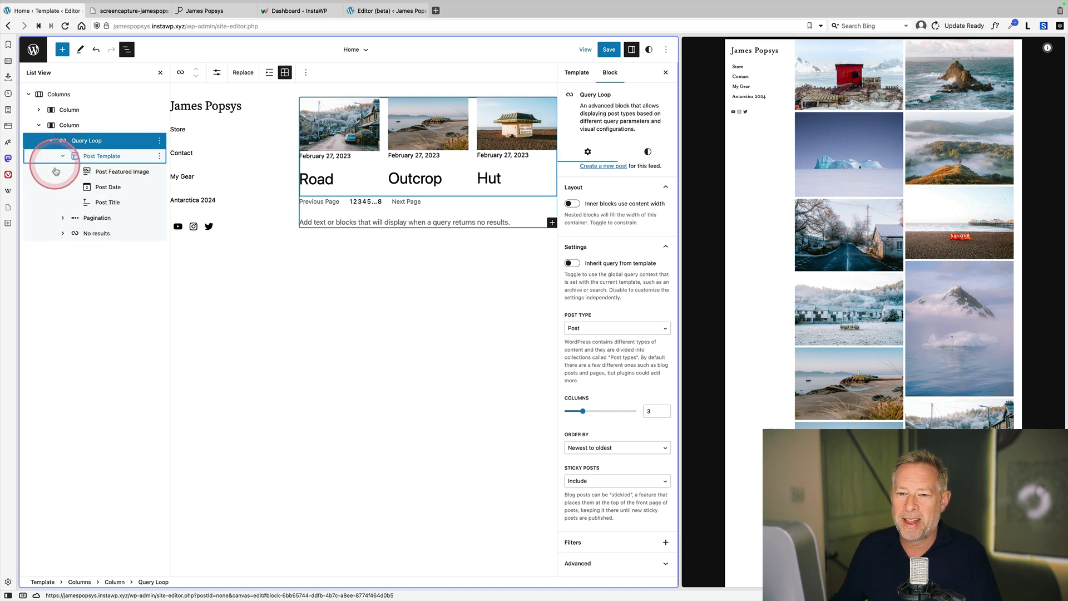
{"action": "left_click", "coordinate": [107, 172]}
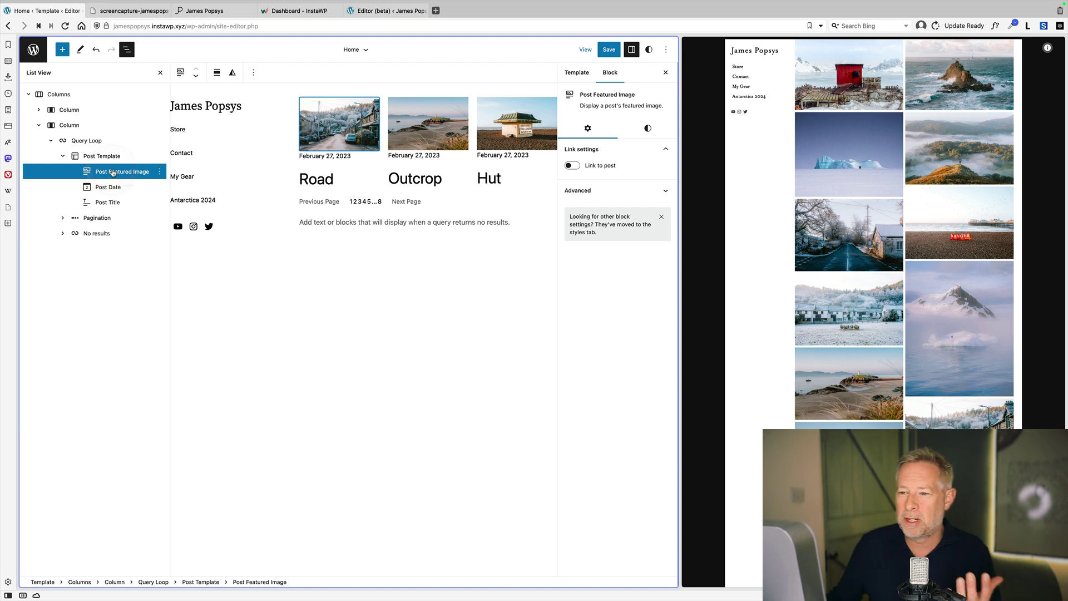
{"action": "left_click", "coordinate": [123, 193]}
{"action": "left_click", "coordinate": [159, 187]}
{"action": "left_click", "coordinate": [162, 285]}
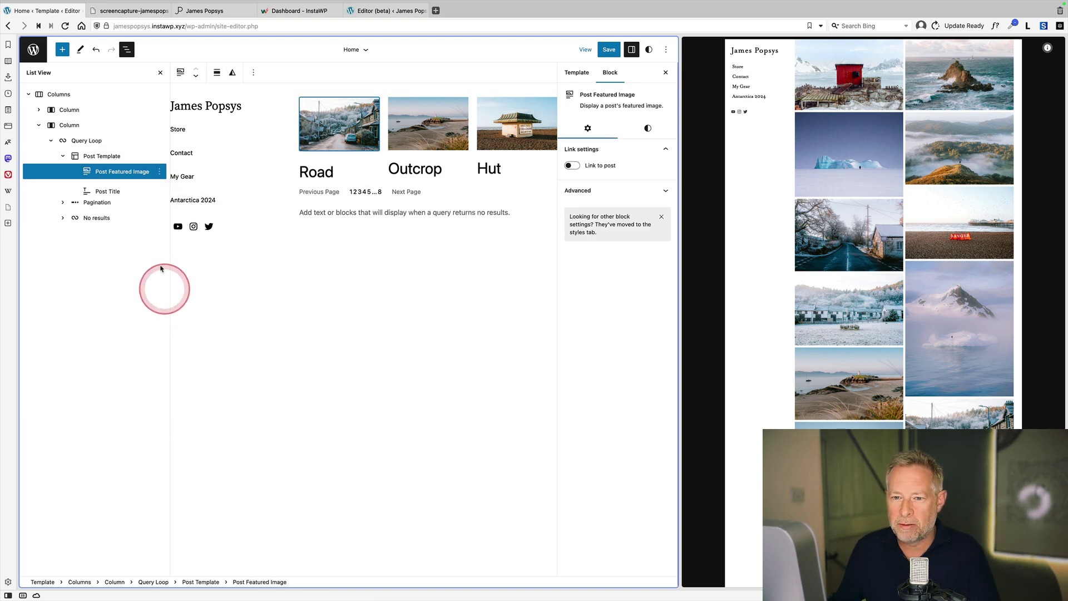
Remove the Post Title block and bring up the featured image's style settings.
{"action": "left_click", "coordinate": [152, 191]}
{"action": "left_click", "coordinate": [159, 187]}
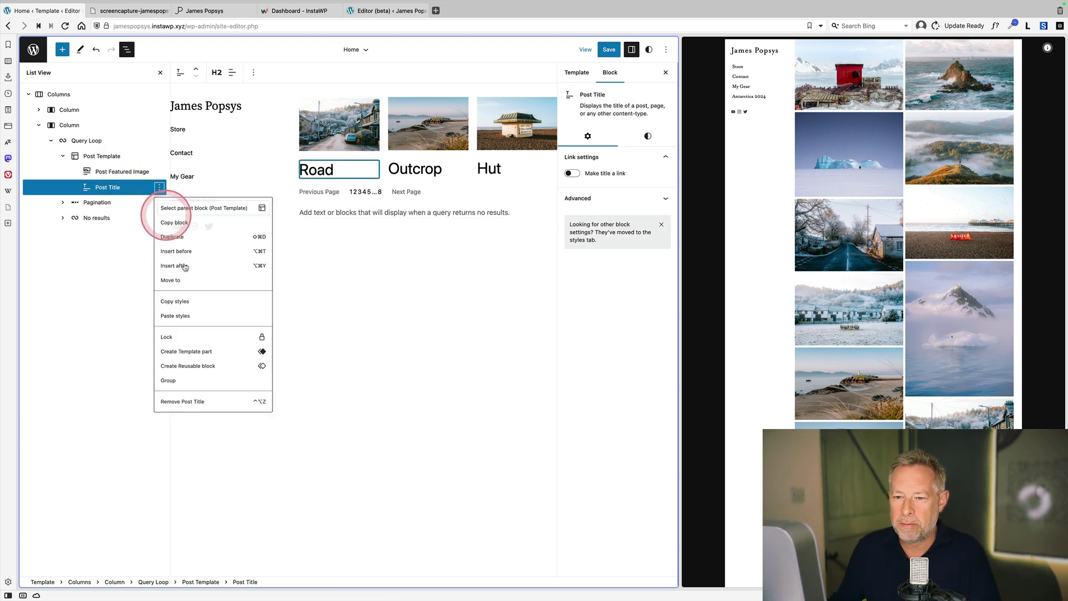
{"action": "left_click", "coordinate": [210, 412]}
{"action": "left_click", "coordinate": [91, 159]}
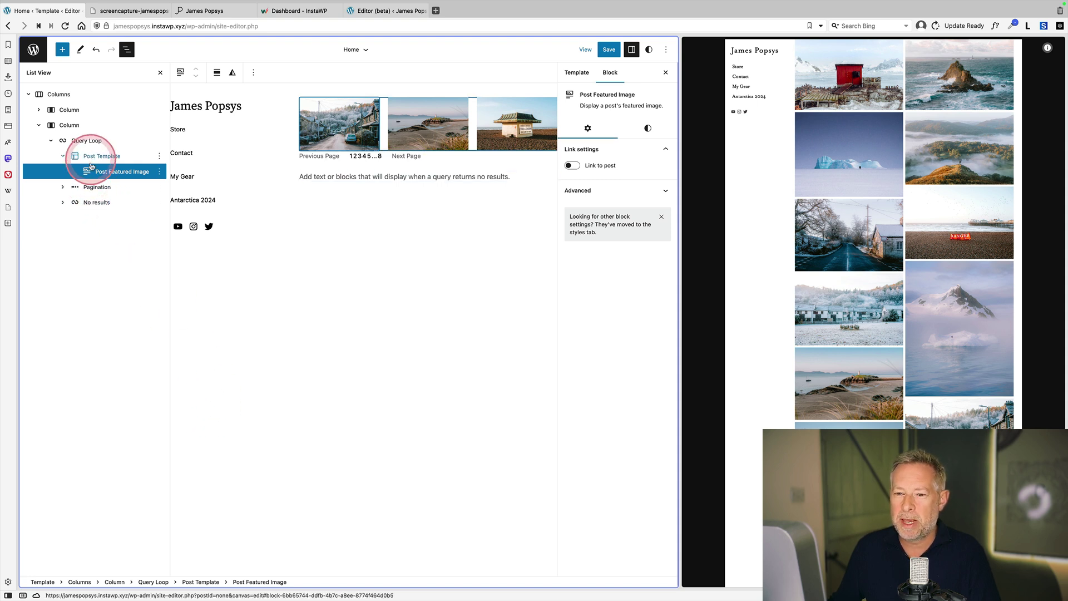
{"action": "left_click", "coordinate": [647, 129]}
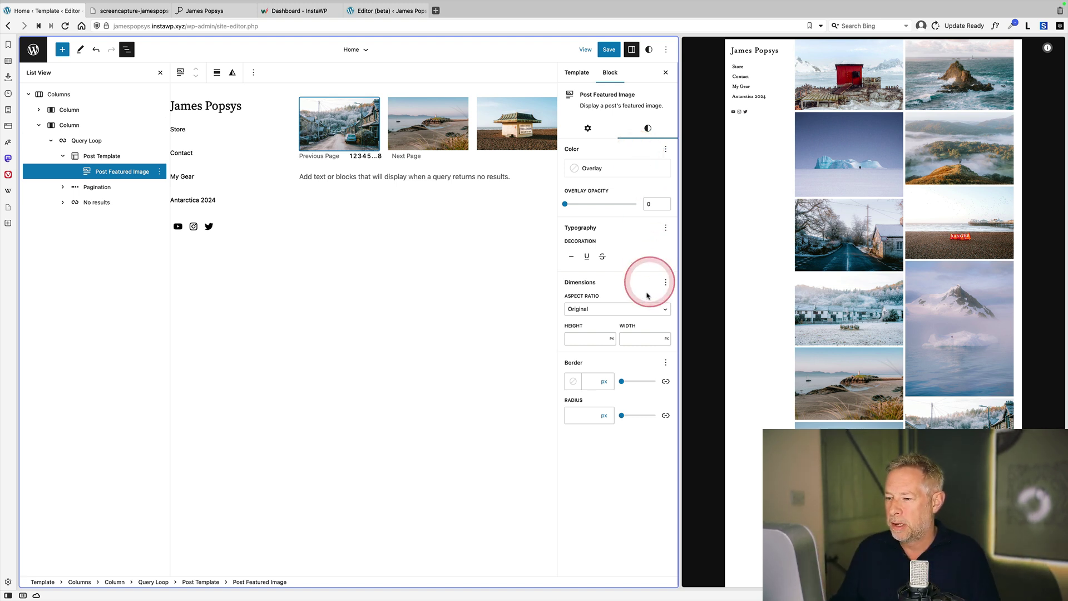
Crop the featured images to a Square aspect ratio and set the query to 9 items per page.
{"action": "left_click", "coordinate": [637, 308]}
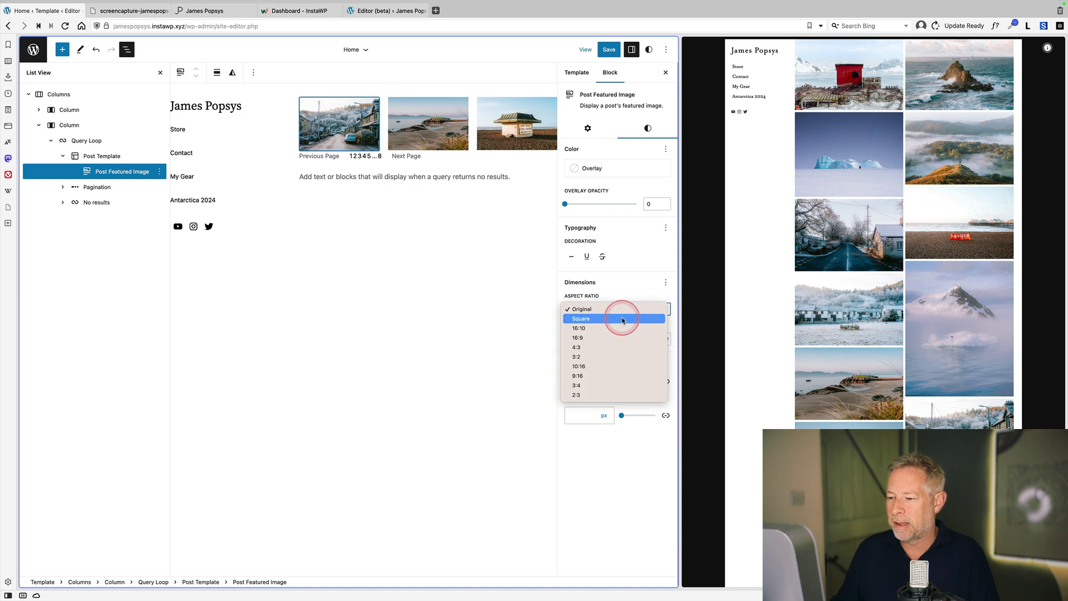
{"action": "left_click", "coordinate": [622, 318]}
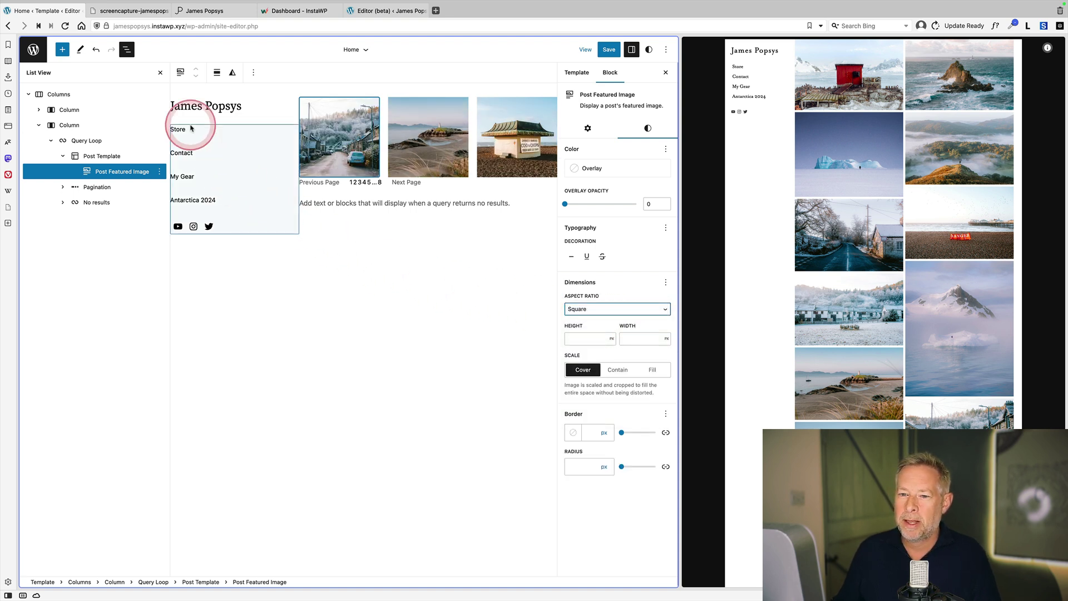
{"action": "left_click", "coordinate": [114, 156]}
{"action": "left_click", "coordinate": [103, 139]}
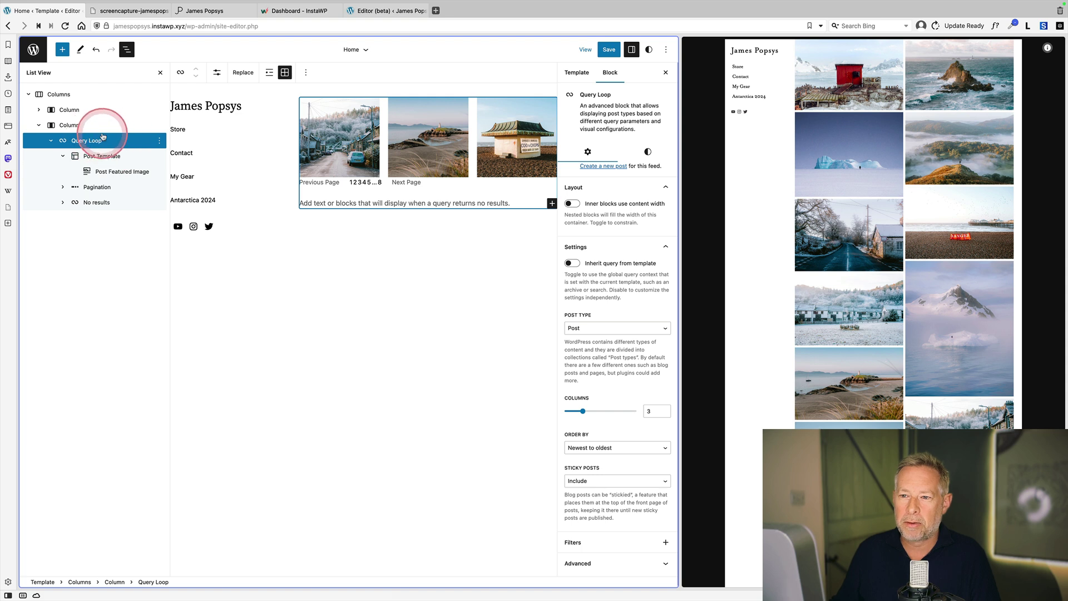
{"action": "left_click", "coordinate": [217, 73]}
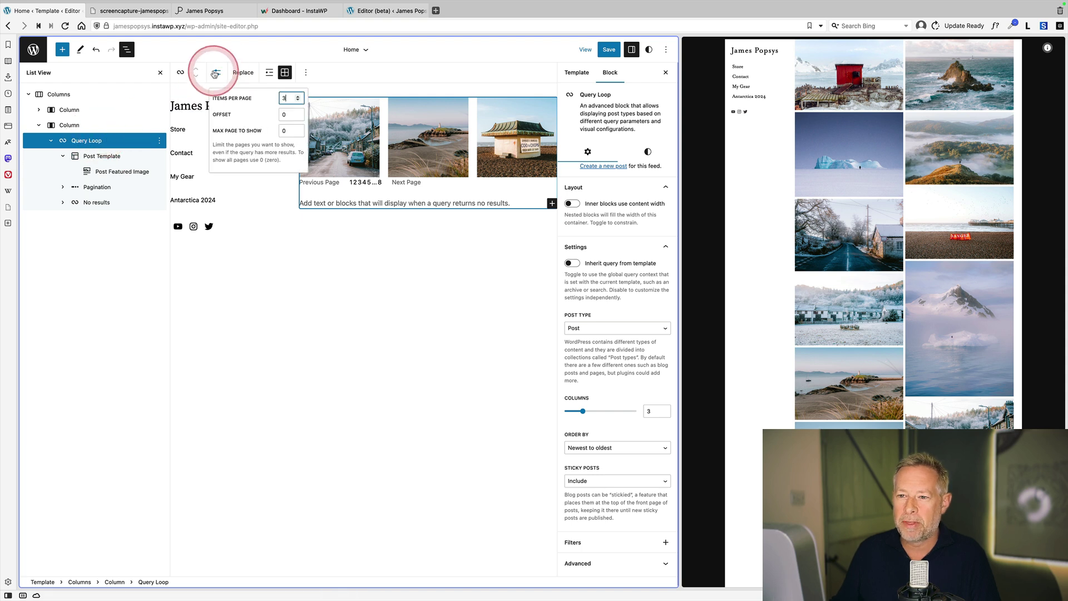
{"action": "left_click", "coordinate": [251, 98]}
{"action": "type", "text": "9"}
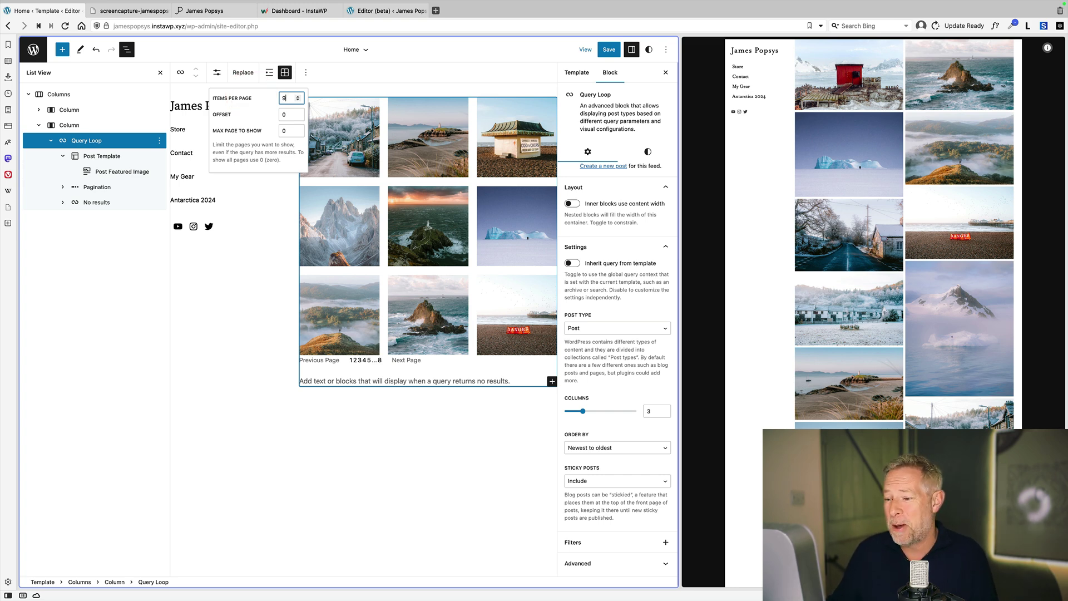
{"action": "left_click", "coordinate": [460, 291]}
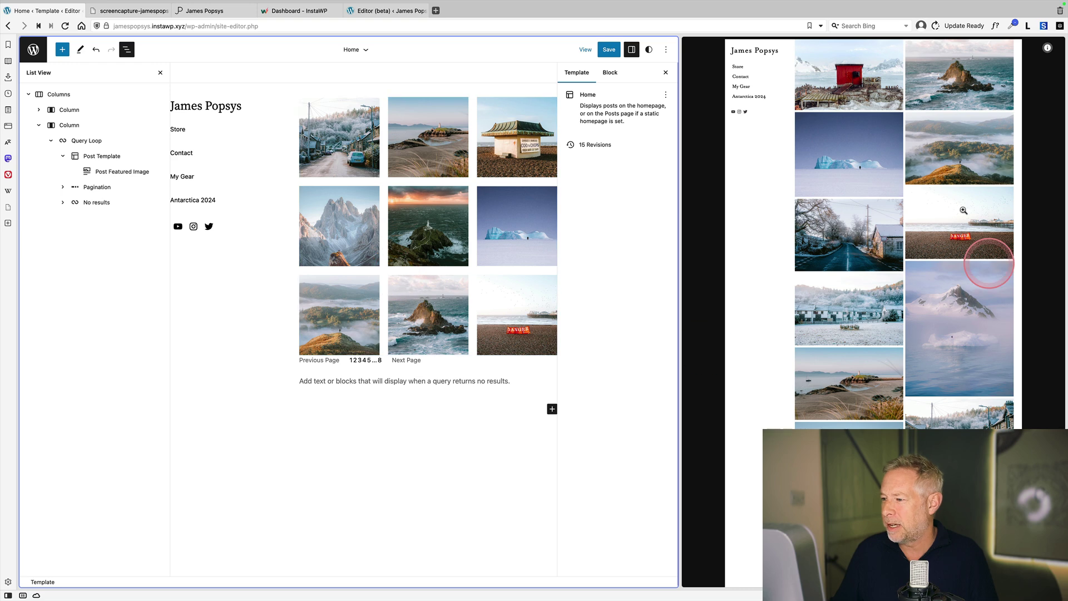
Tighten the Post Template's gap between photos to a custom 5 px.
{"action": "left_click", "coordinate": [123, 172]}
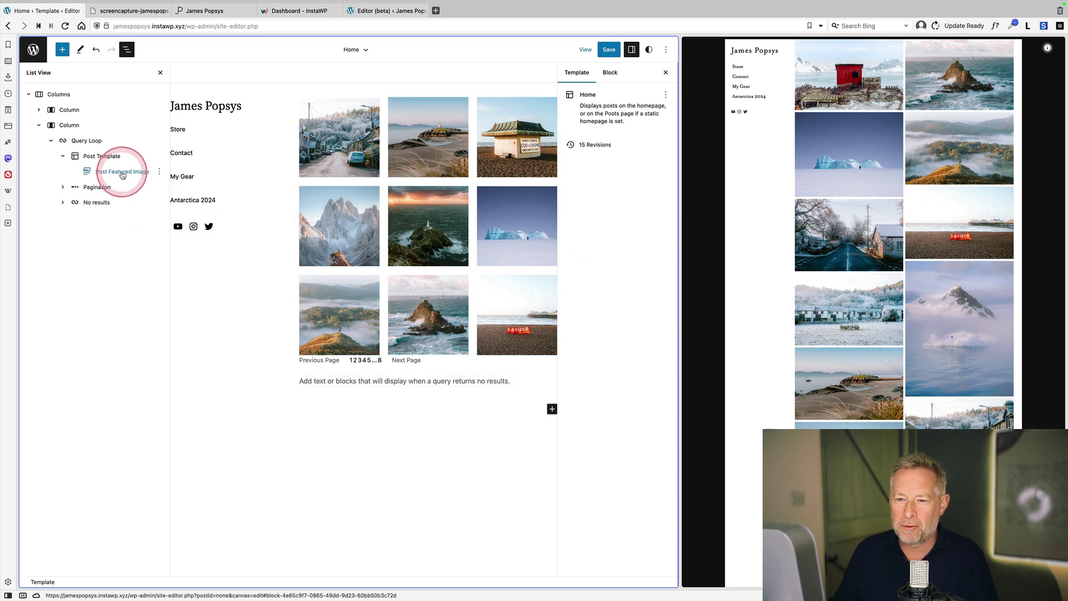
{"action": "left_click", "coordinate": [114, 156]}
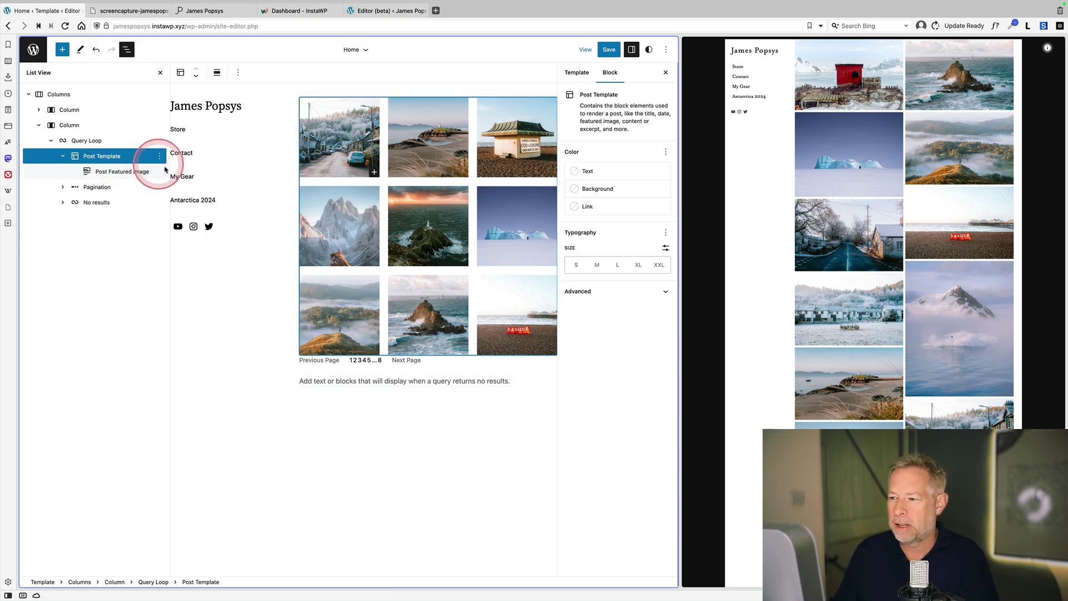
{"action": "left_click", "coordinate": [576, 269]}
{"action": "left_click", "coordinate": [665, 249]}
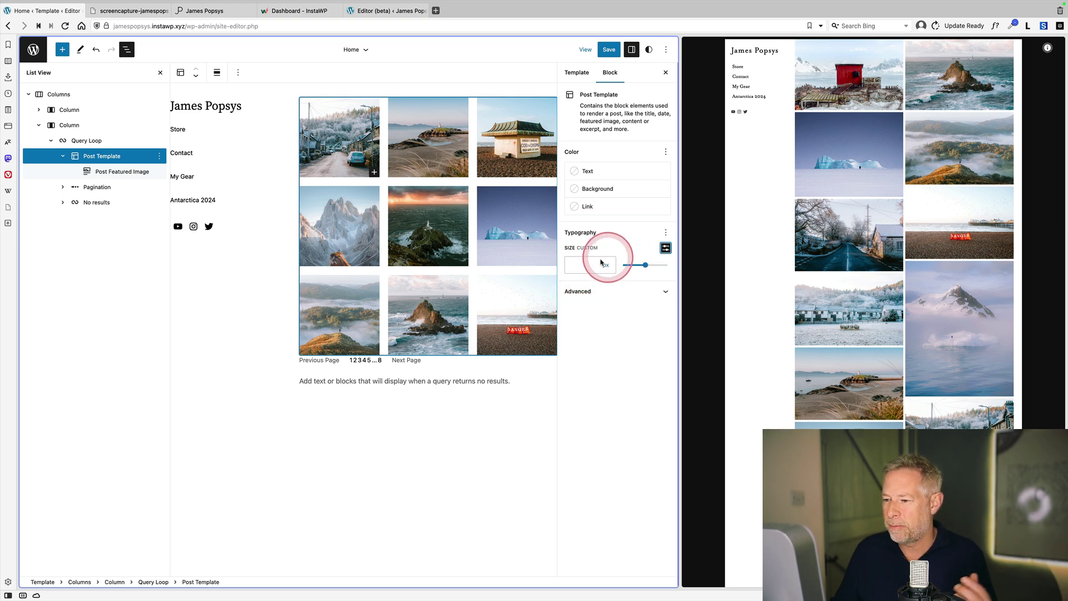
{"action": "left_click", "coordinate": [593, 262]}
{"action": "type", "text": "5"}
{"action": "left_click", "coordinate": [440, 200]}
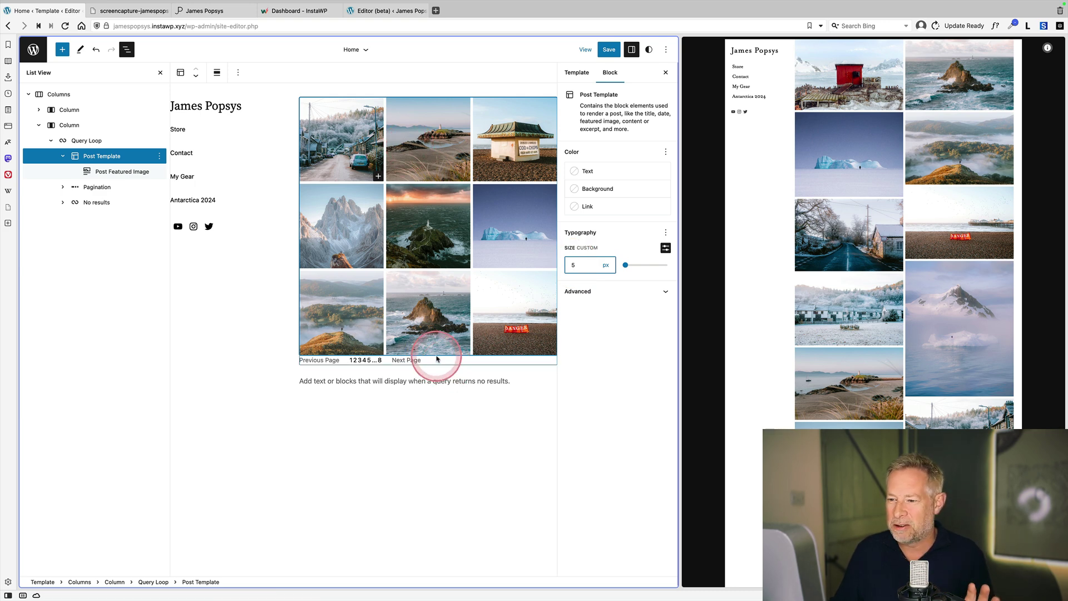
Centre the pagination under the photo grid.
{"action": "left_click", "coordinate": [96, 189]}
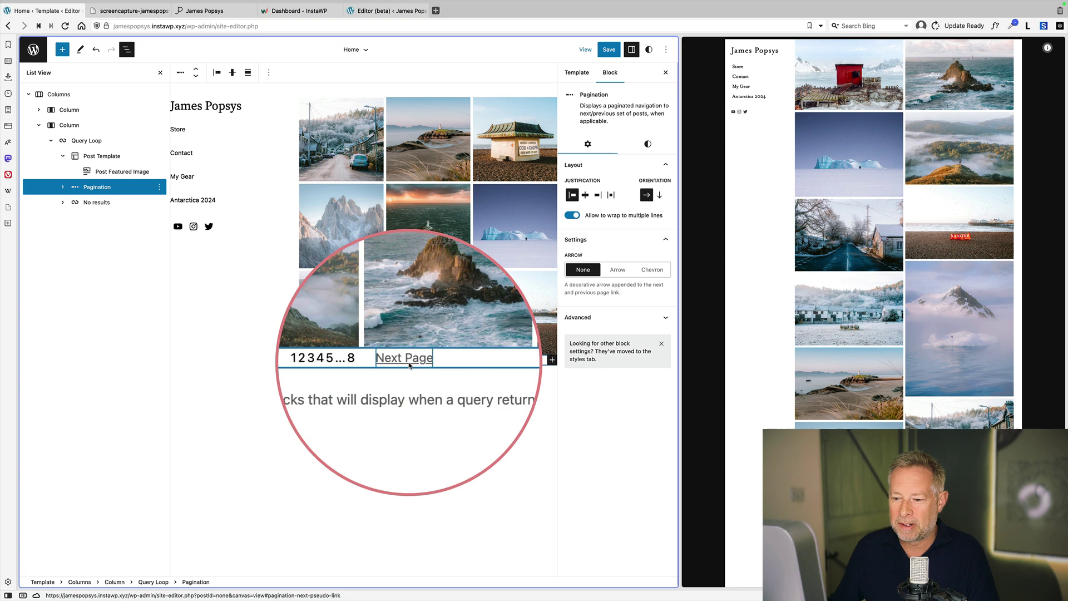
{"action": "left_click", "coordinate": [216, 74]}
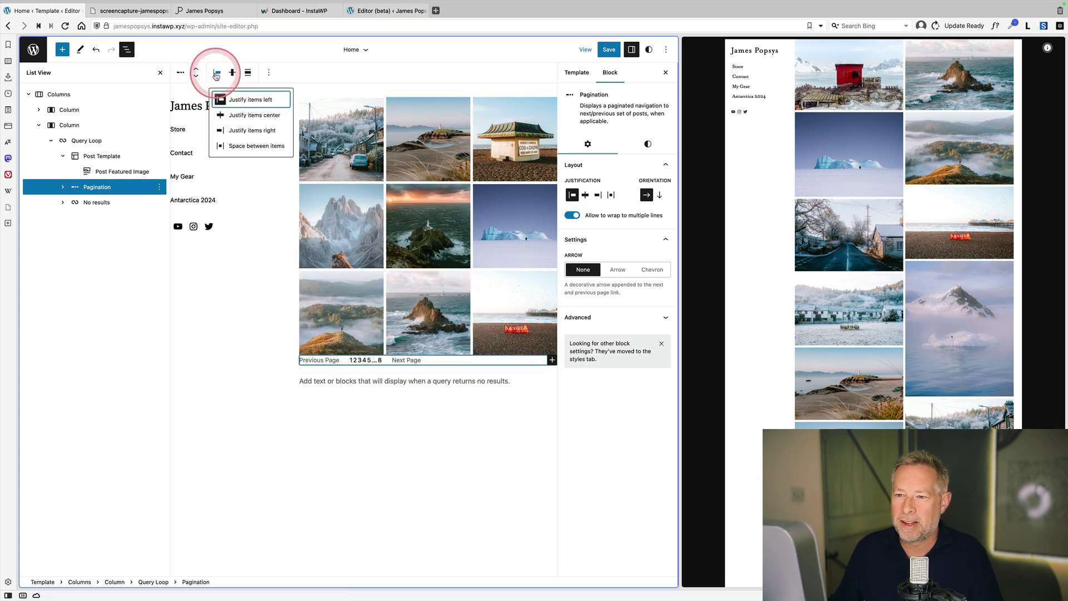
{"action": "left_click", "coordinate": [237, 116]}
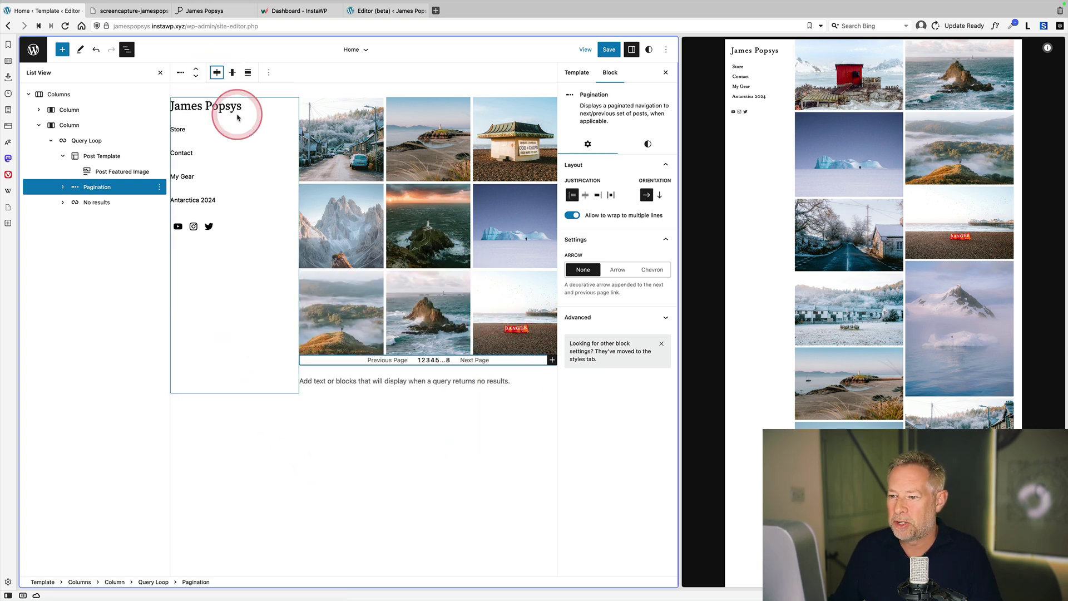
{"action": "left_click", "coordinate": [114, 173]}
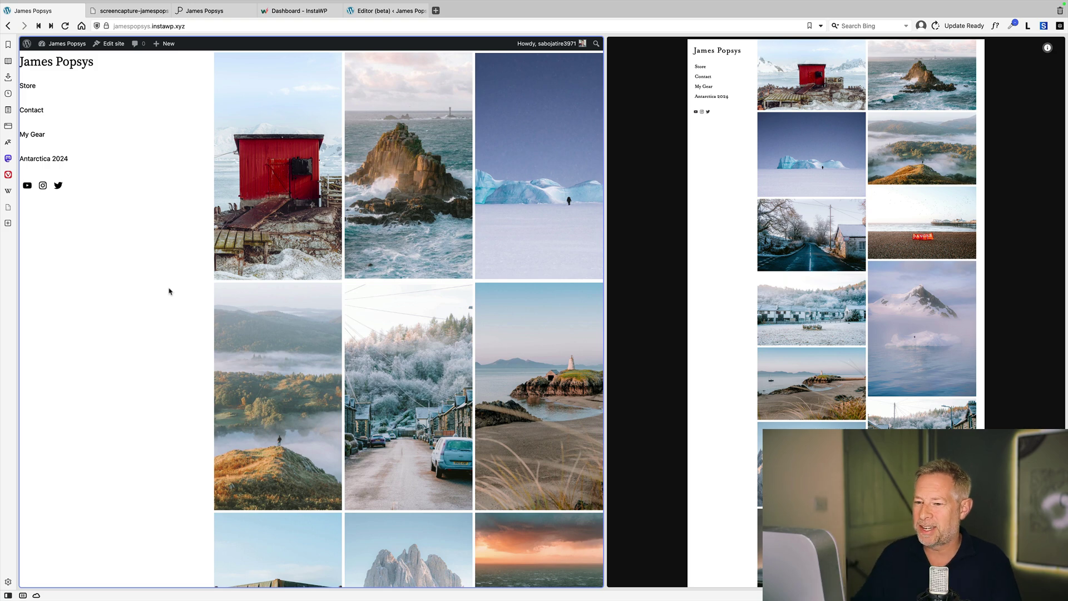
{"action": "scroll", "coordinate": [169, 291], "scroll_direction": "down", "scroll_amount": 4}
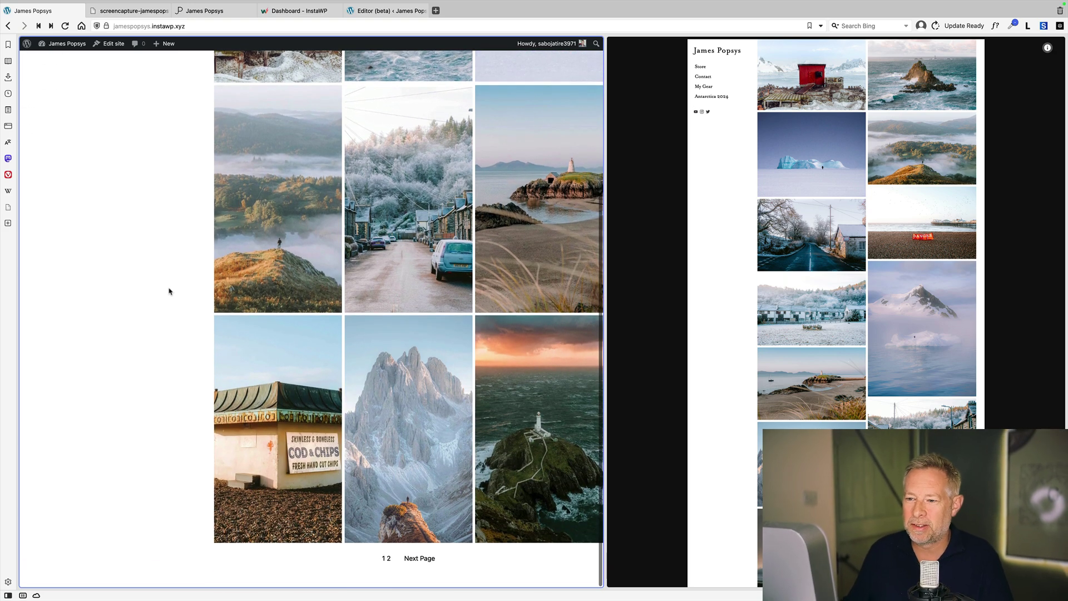
{"action": "scroll", "coordinate": [169, 291], "scroll_direction": "up", "scroll_amount": 2}
{"action": "left_click", "coordinate": [169, 289]}
{"action": "scroll", "coordinate": [169, 291], "scroll_direction": "up", "scroll_amount": 5}
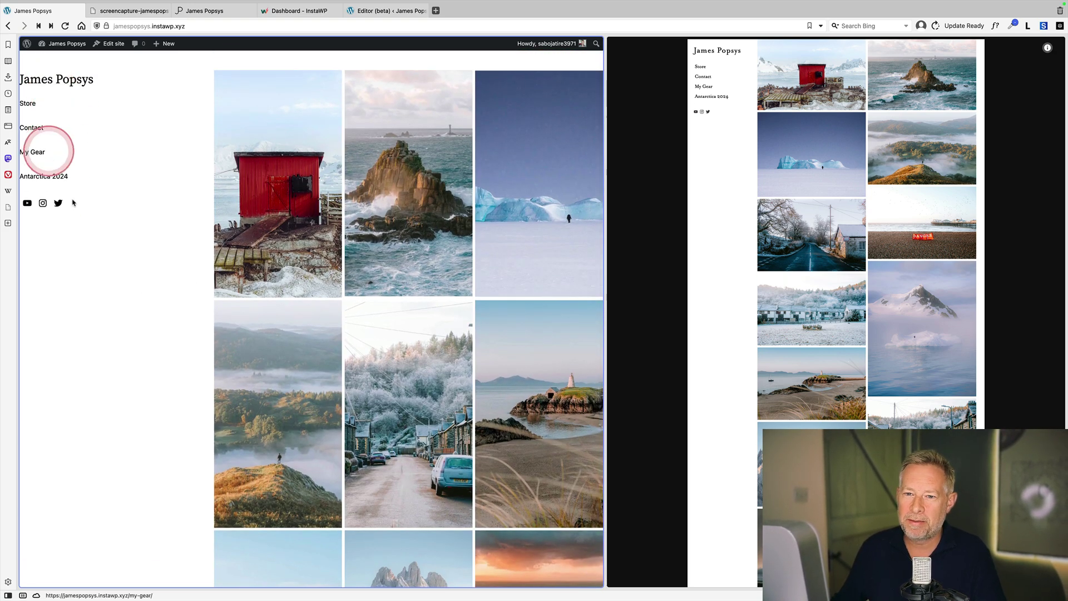
{"action": "scroll", "coordinate": [184, 309], "scroll_direction": "down", "scroll_amount": 2}
{"action": "scroll", "coordinate": [184, 308], "scroll_direction": "down", "scroll_amount": 3}
{"action": "scroll", "coordinate": [184, 310], "scroll_direction": "up", "scroll_amount": 5}
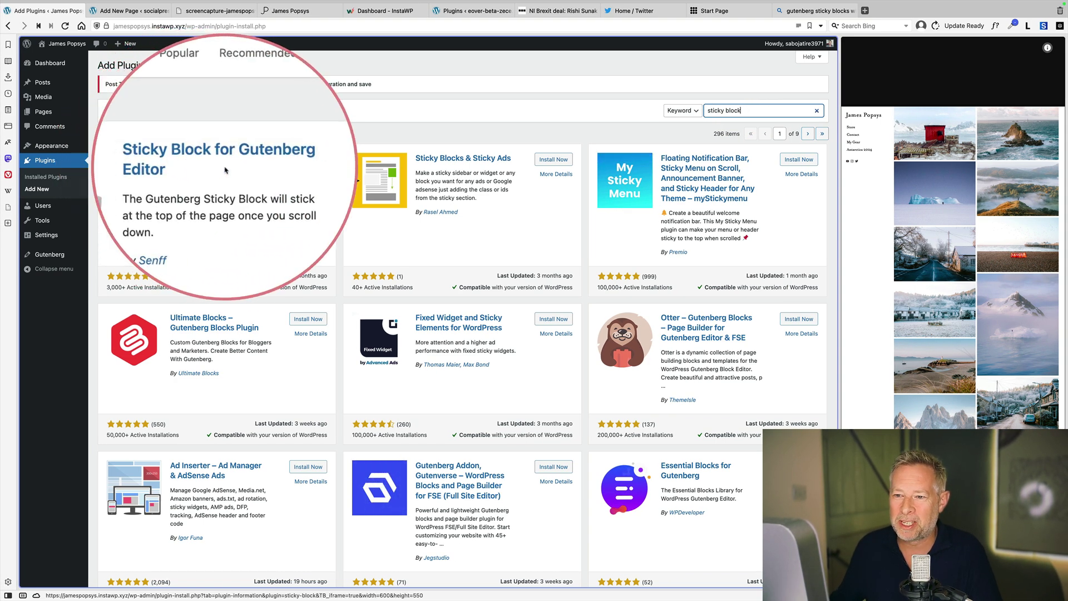
Install and activate the Sticky Block for Gutenberg Editor plugin.
{"action": "left_click", "coordinate": [308, 160]}
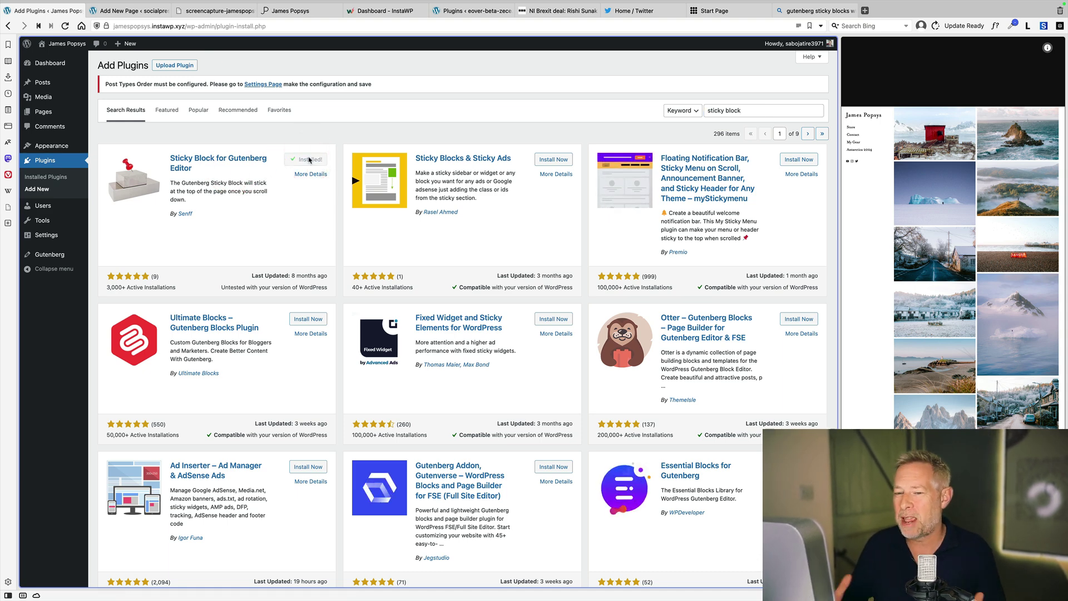
{"action": "left_click", "coordinate": [310, 161]}
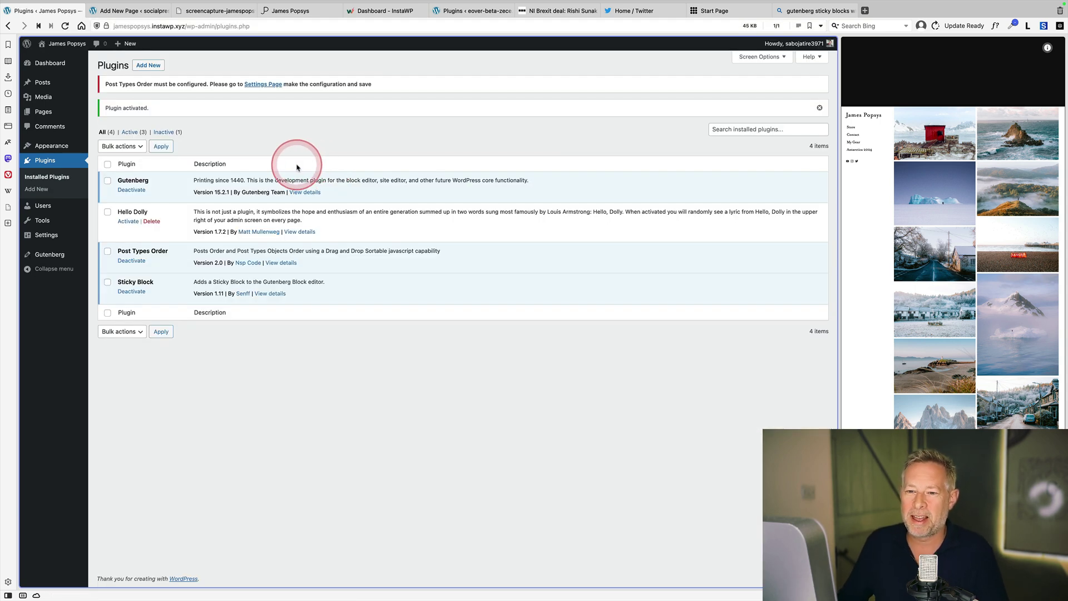
{"action": "mouse_move", "coordinate": [76, 153]}
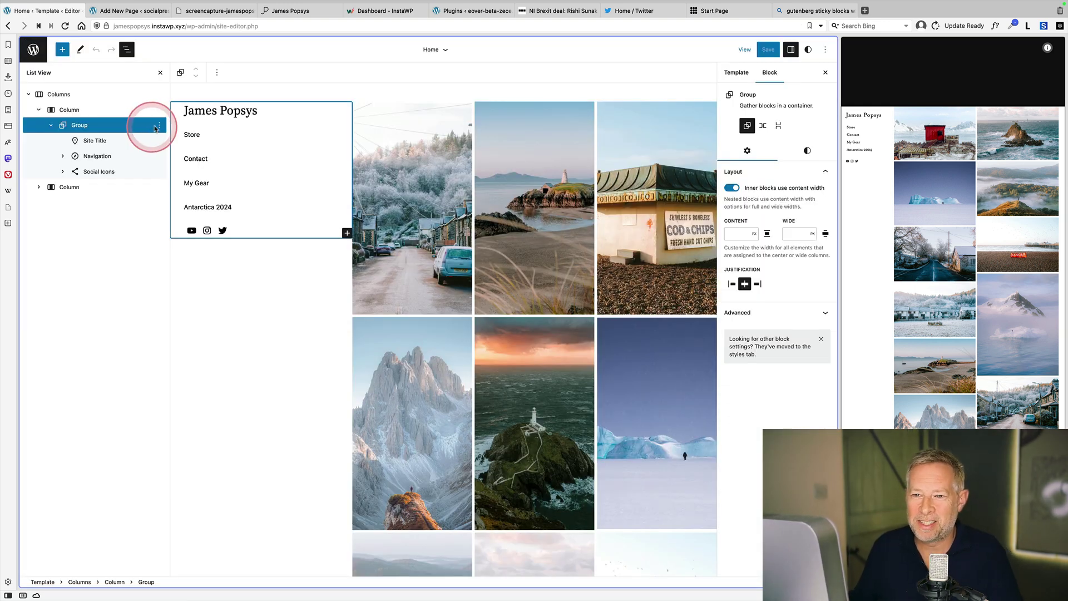
Insert a Sticky block before the sidebar menu group using /sticky.
{"action": "left_click", "coordinate": [159, 125]}
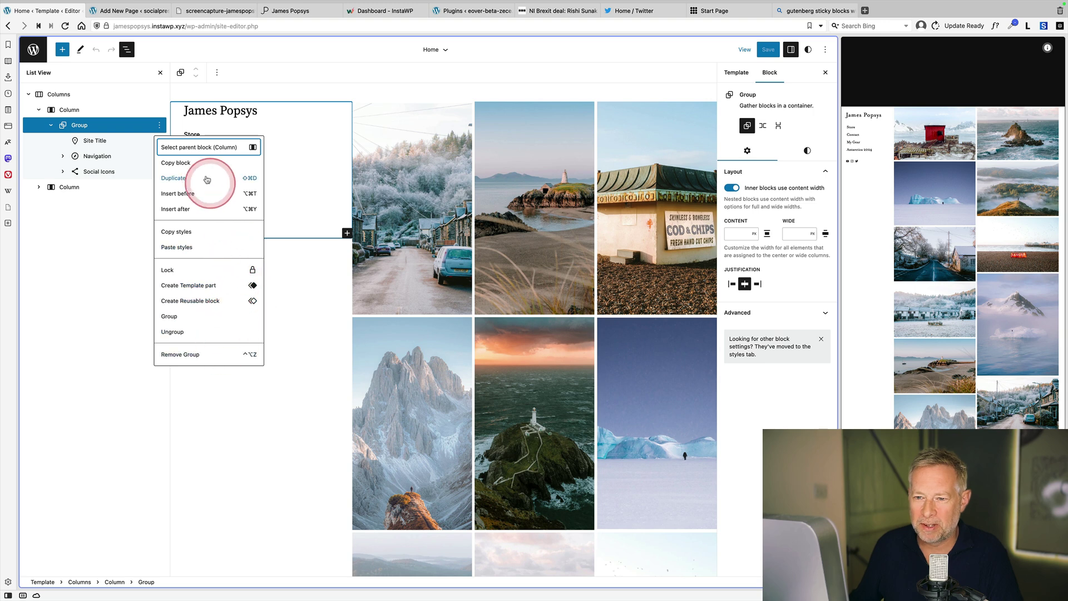
{"action": "left_click", "coordinate": [215, 192]}
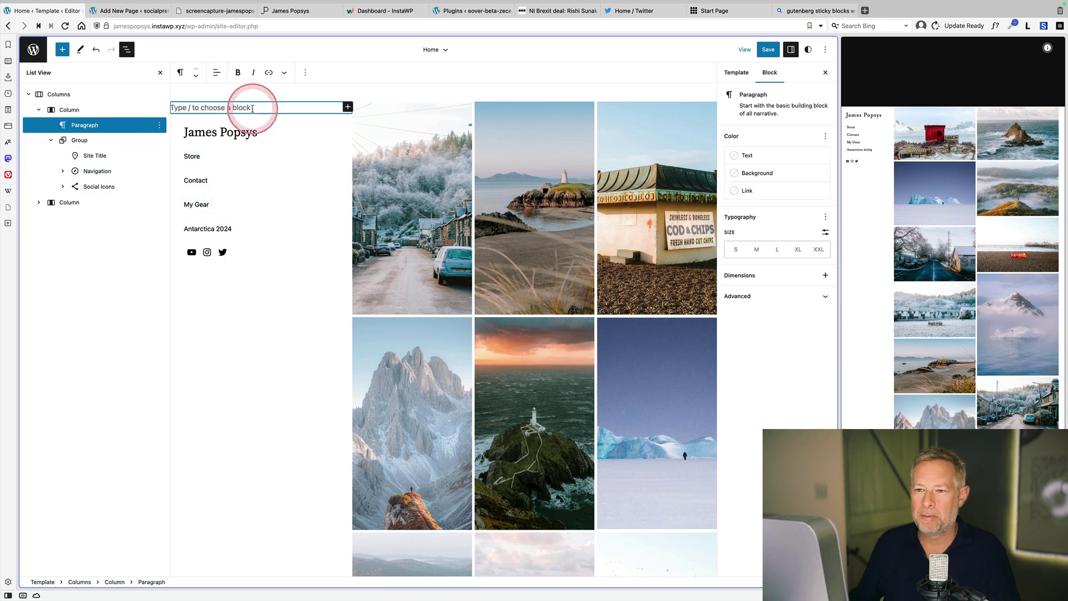
{"action": "type", "text": "/sti"}
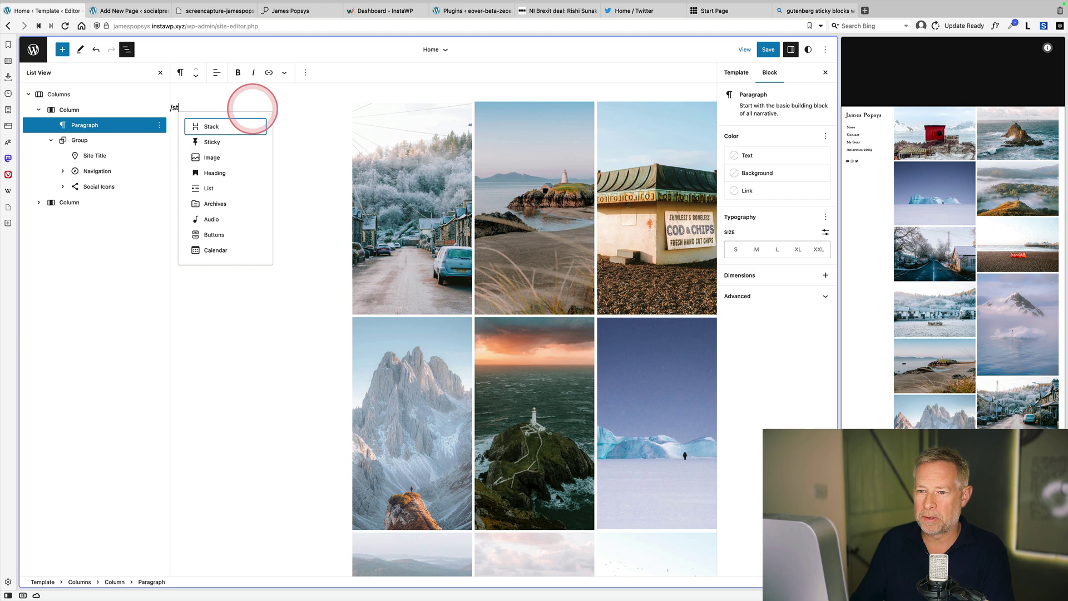
{"action": "left_click", "coordinate": [216, 76]}
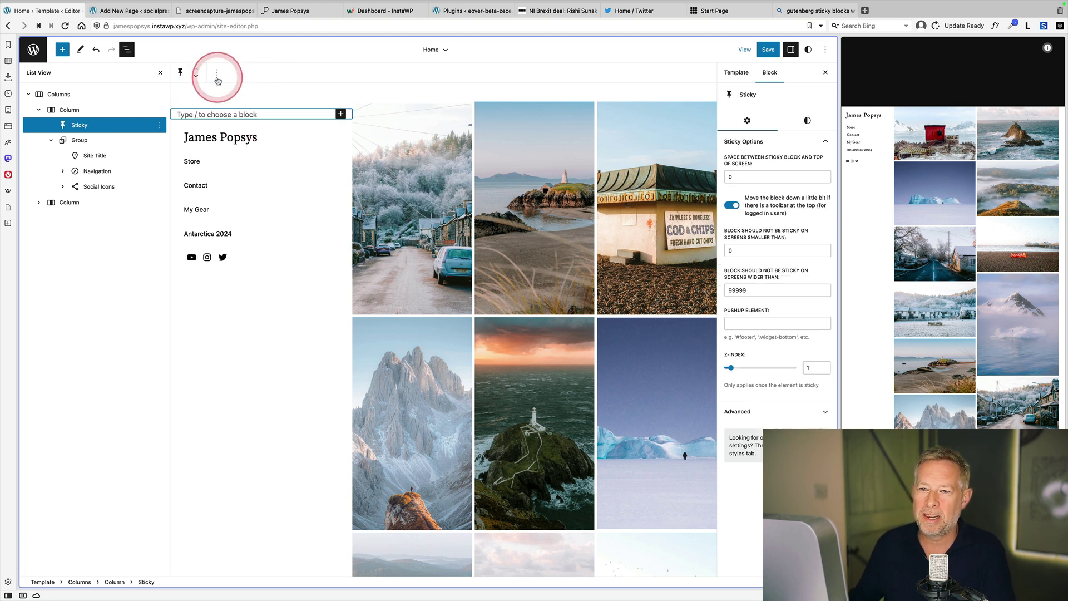
Nest the title, menu and icons Group inside the Sticky block in List View.
{"action": "left_click_drag", "start_coordinate": [78, 124], "coordinate": [64, 140]}
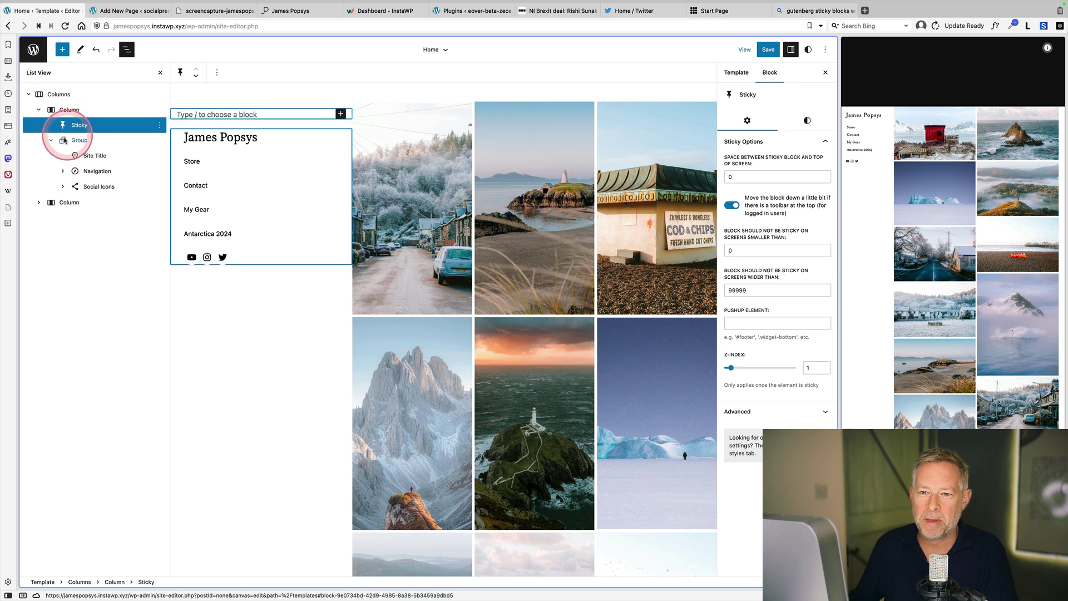
{"action": "left_click", "coordinate": [50, 140]}
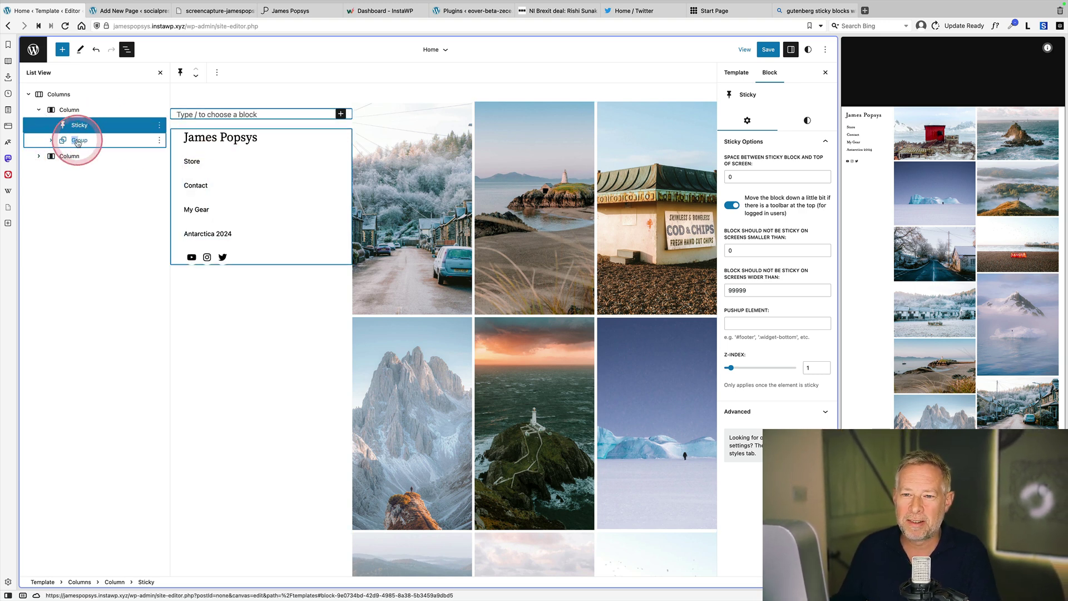
{"action": "left_click_drag", "start_coordinate": [79, 141], "coordinate": [110, 137]}
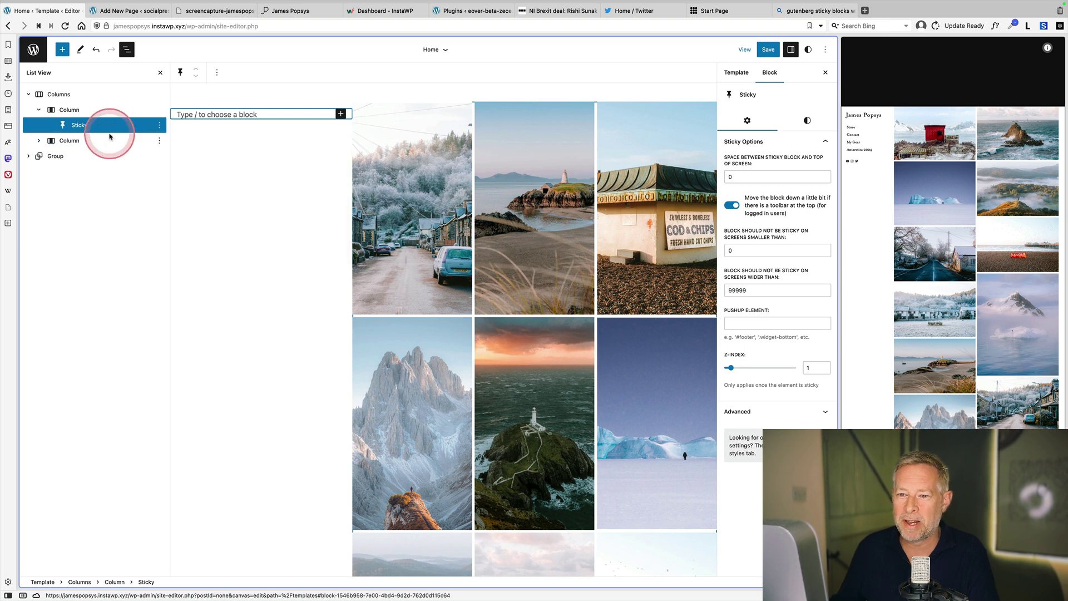
{"action": "left_click", "coordinate": [74, 129]}
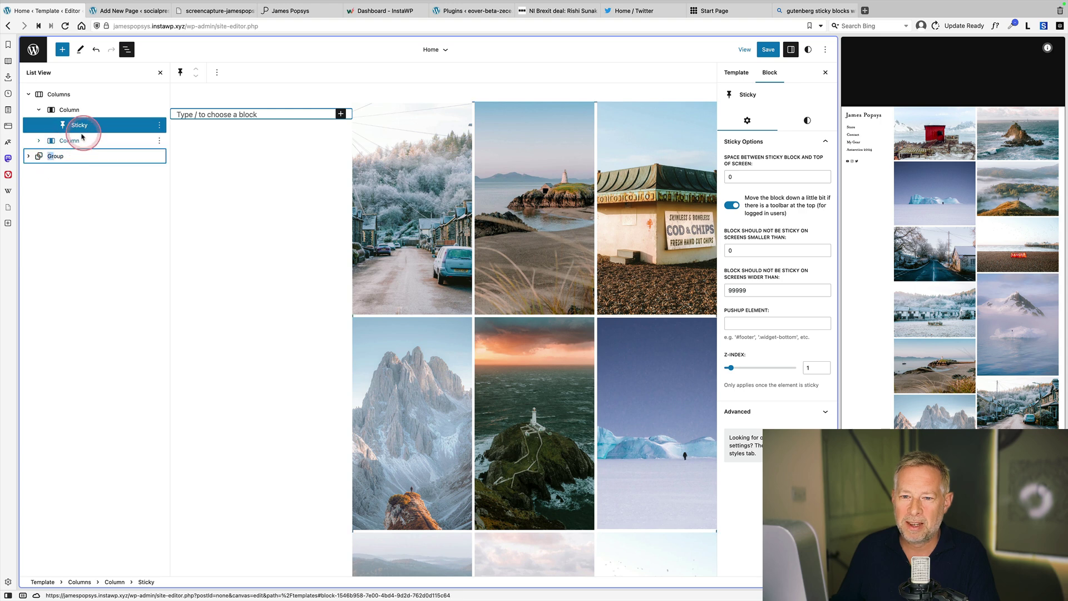
{"action": "left_click_drag", "start_coordinate": [51, 157], "coordinate": [114, 128]}
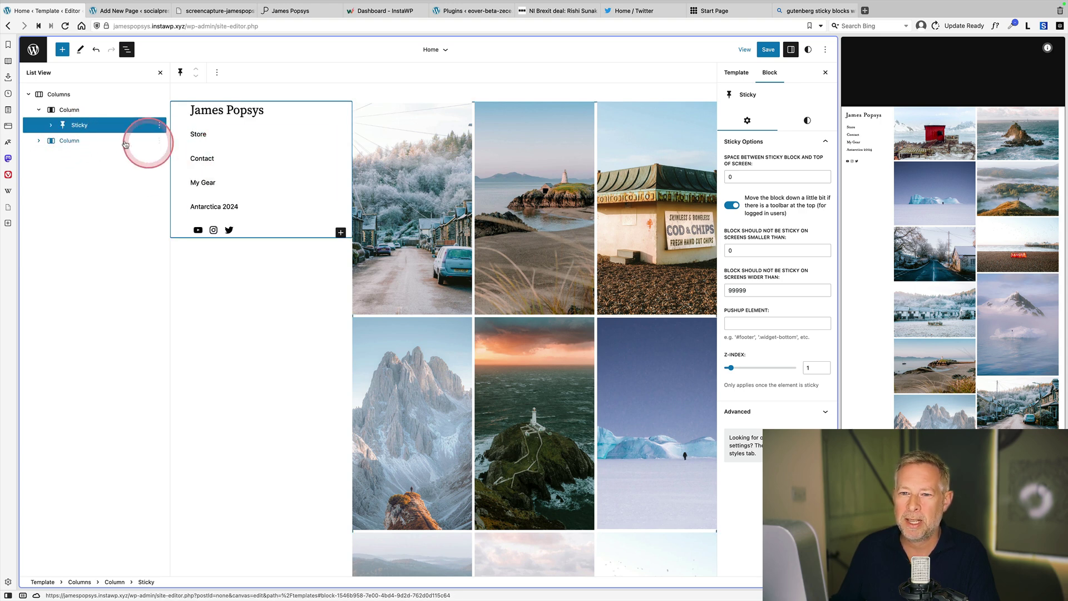
{"action": "left_click", "coordinate": [51, 126]}
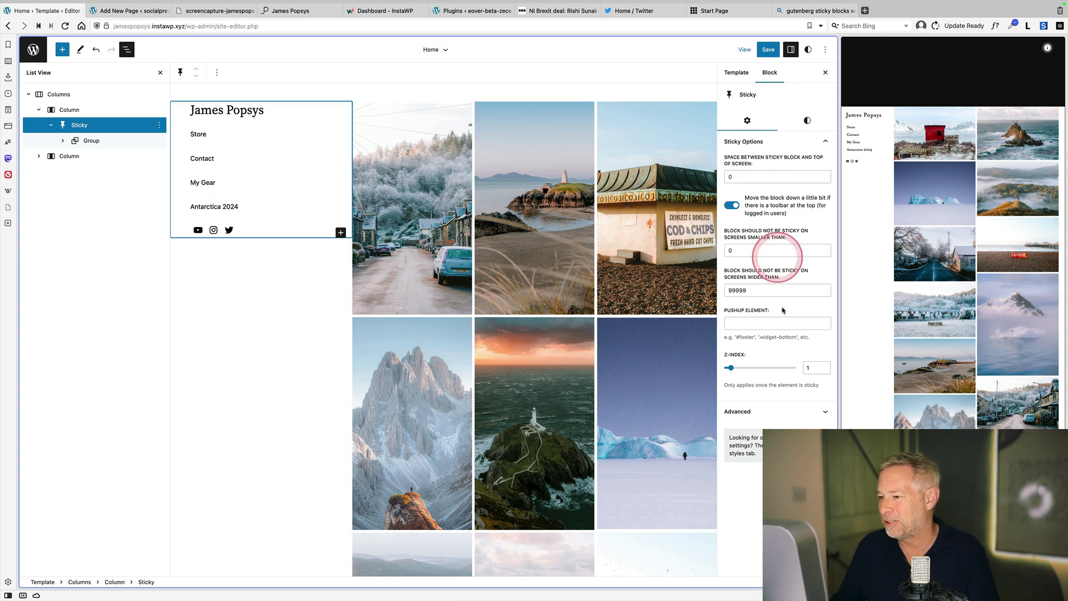
Save the Home template changes.
{"action": "left_click", "coordinate": [768, 51]}
{"action": "left_click", "coordinate": [768, 52]}
{"action": "left_click", "coordinate": [166, 26]}
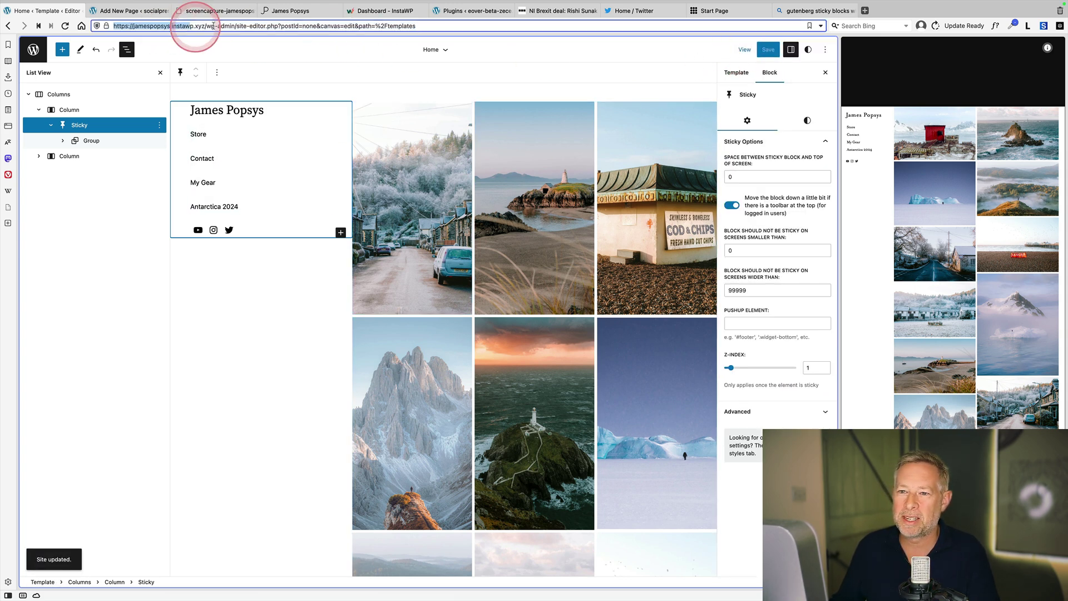
Load the live home page and scroll the photos to confirm the sidebar menu stays fixed.
{"action": "key", "text": "shift+End"}
{"action": "key", "text": "Delete"}
{"action": "key", "text": "Return"}
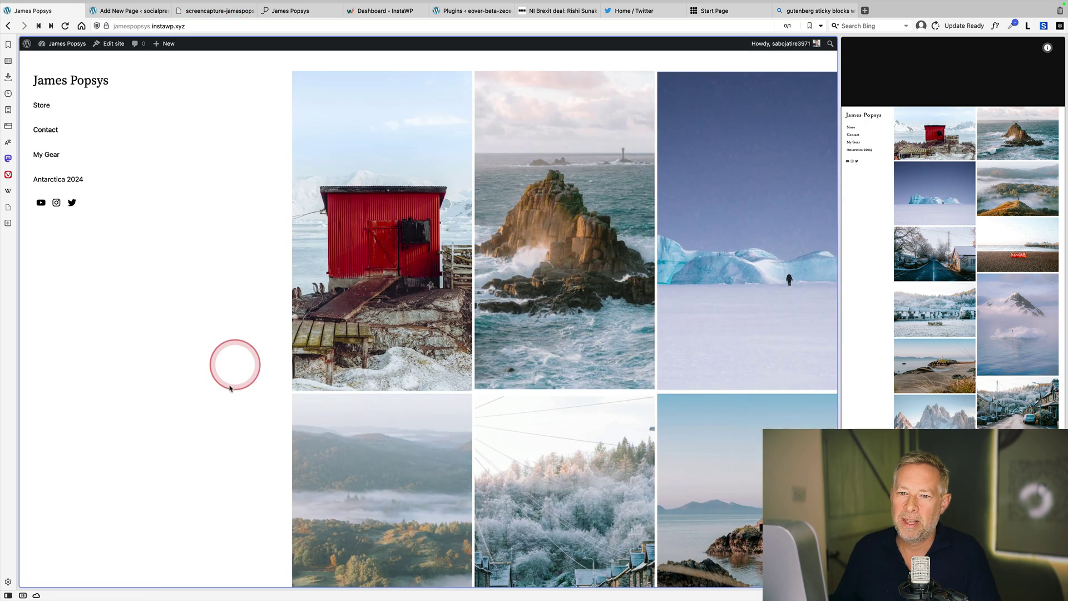
{"action": "scroll", "coordinate": [226, 383], "scroll_direction": "down", "scroll_amount": 5}
{"action": "scroll", "coordinate": [225, 393], "scroll_direction": "down", "scroll_amount": 4}
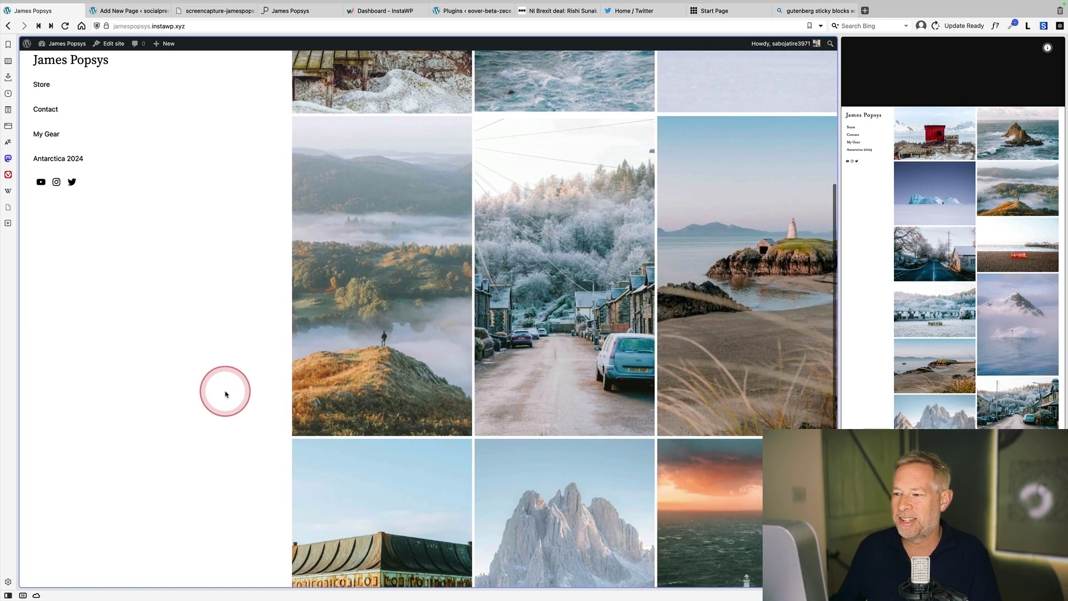
{"action": "scroll", "coordinate": [225, 394], "scroll_direction": "down", "scroll_amount": 1}
{"action": "scroll", "coordinate": [191, 348], "scroll_direction": "up", "scroll_amount": 10}
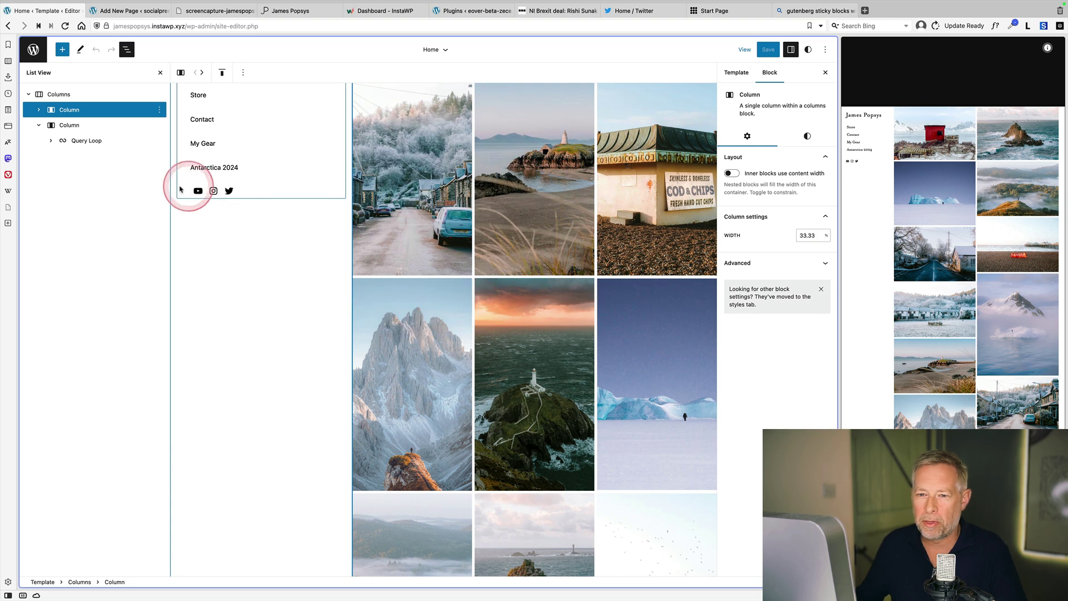
Set the first (menu) column's width to 20 and the second (photo grid) column's to 80.
{"action": "left_click", "coordinate": [83, 127]}
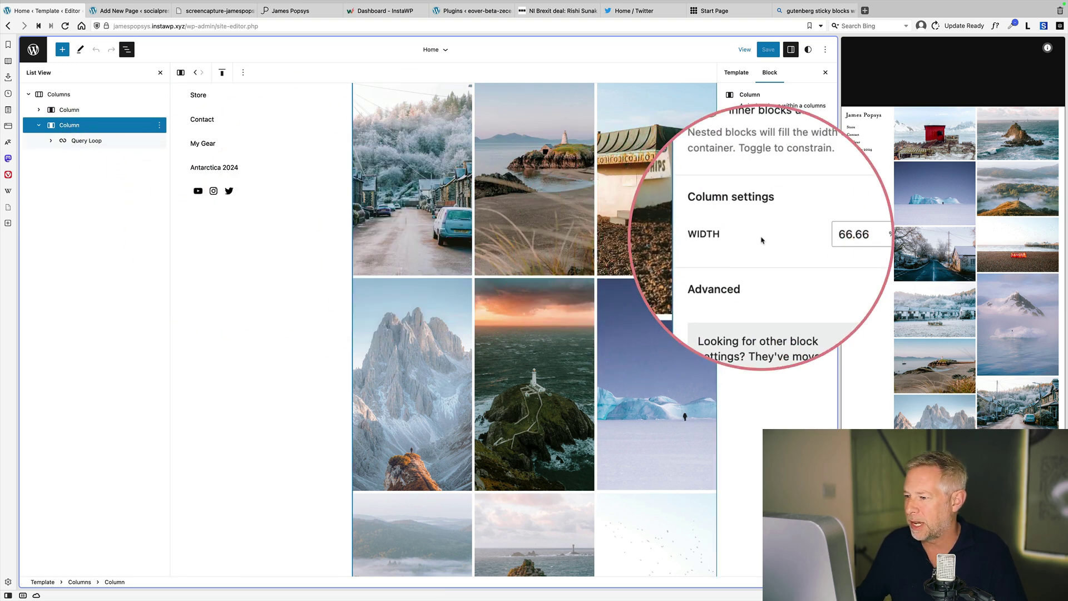
{"action": "left_click", "coordinate": [111, 110]}
{"action": "left_click", "coordinate": [815, 236]}
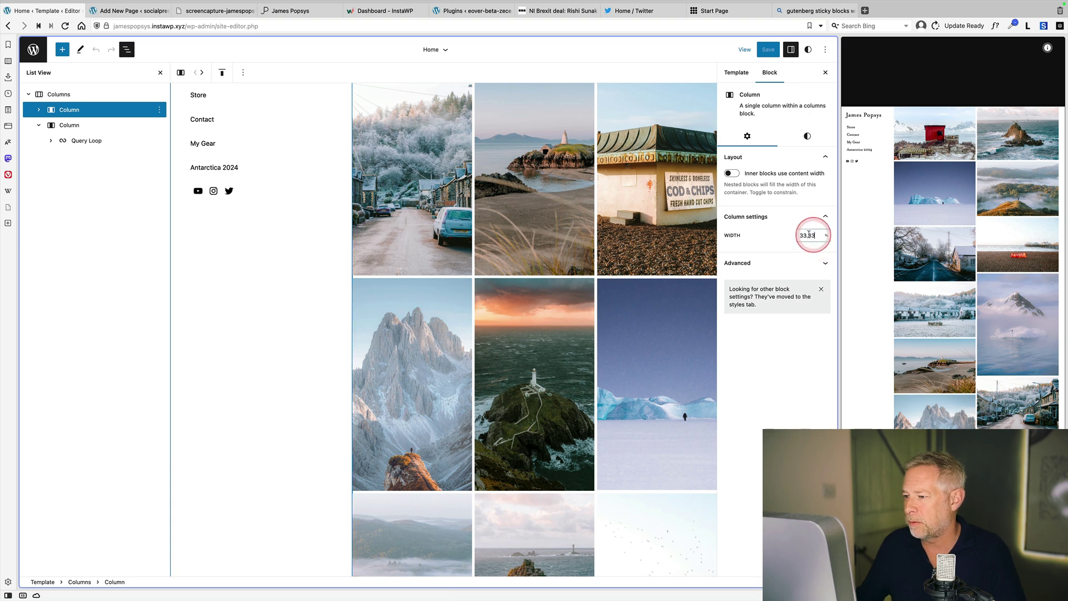
{"action": "type", "text": "20"}
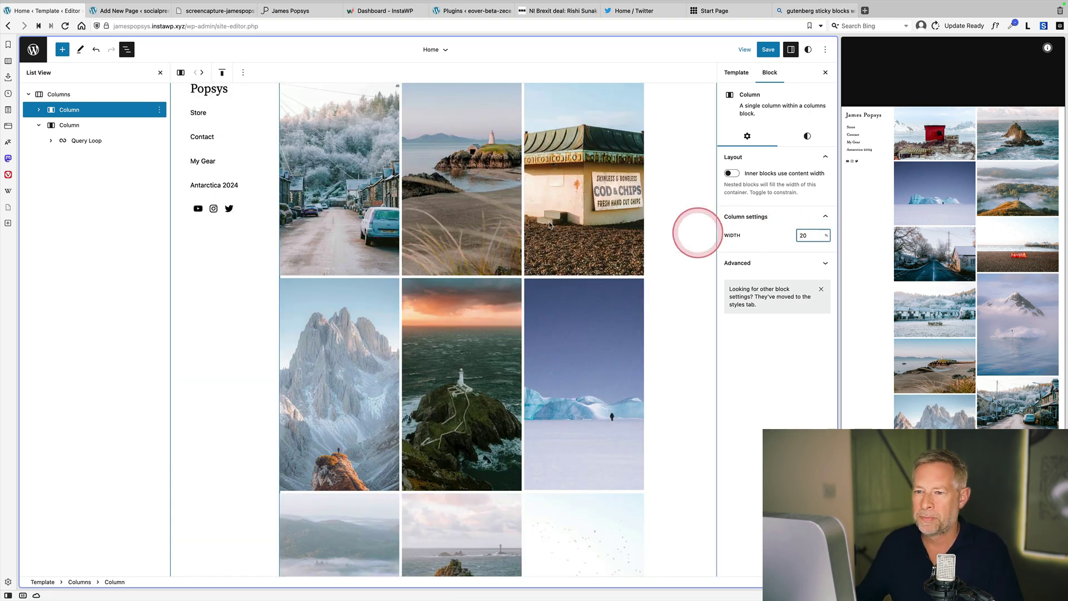
{"action": "left_click", "coordinate": [97, 132]}
{"action": "left_click", "coordinate": [821, 237]}
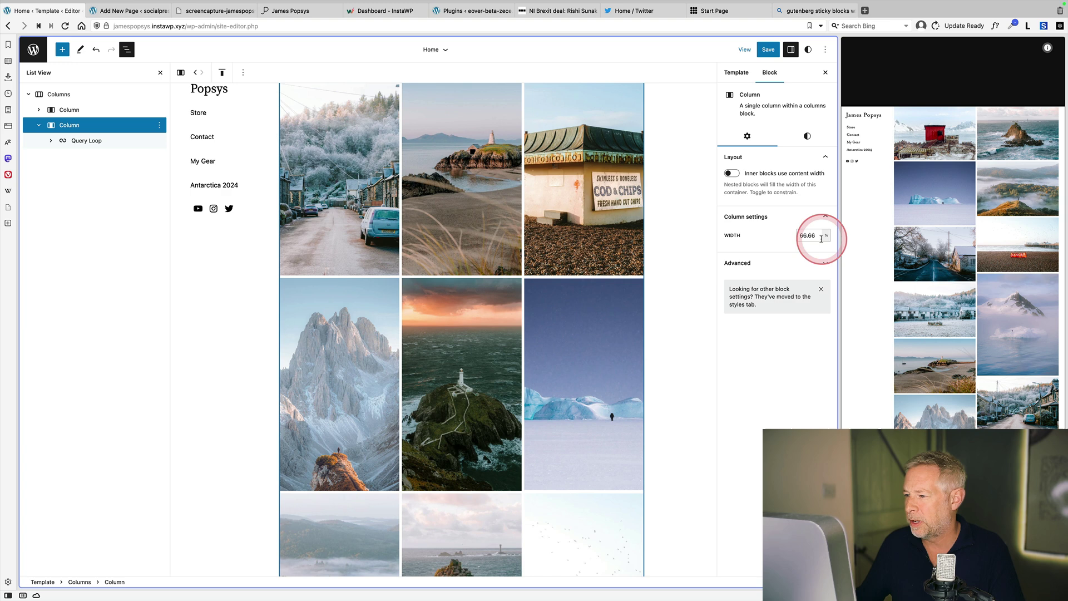
{"action": "type", "text": "80"}
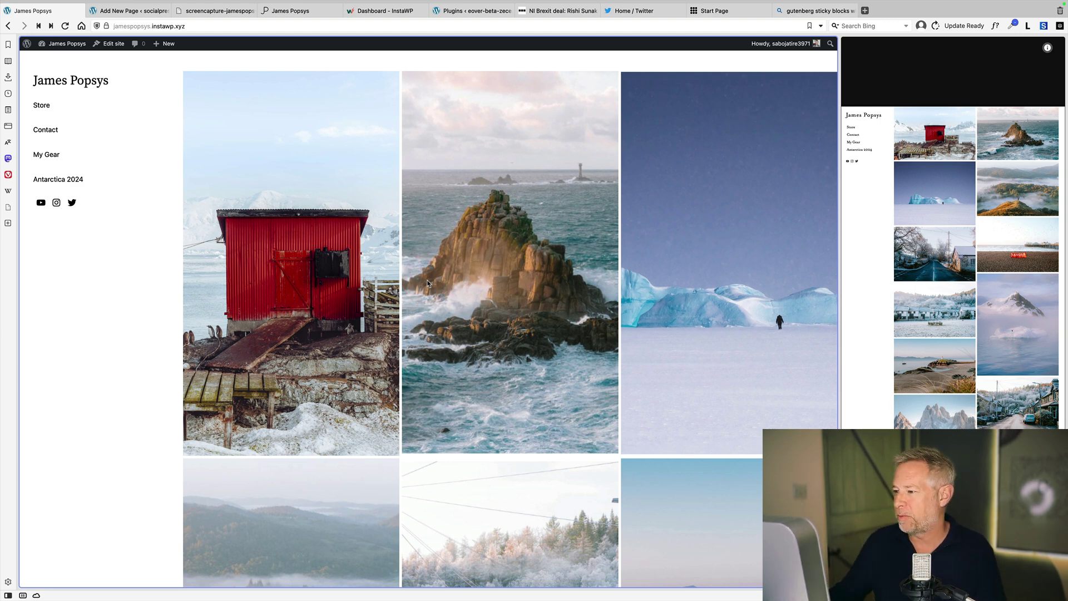
{"action": "scroll", "coordinate": [310, 267], "scroll_direction": "down", "scroll_amount": 3}
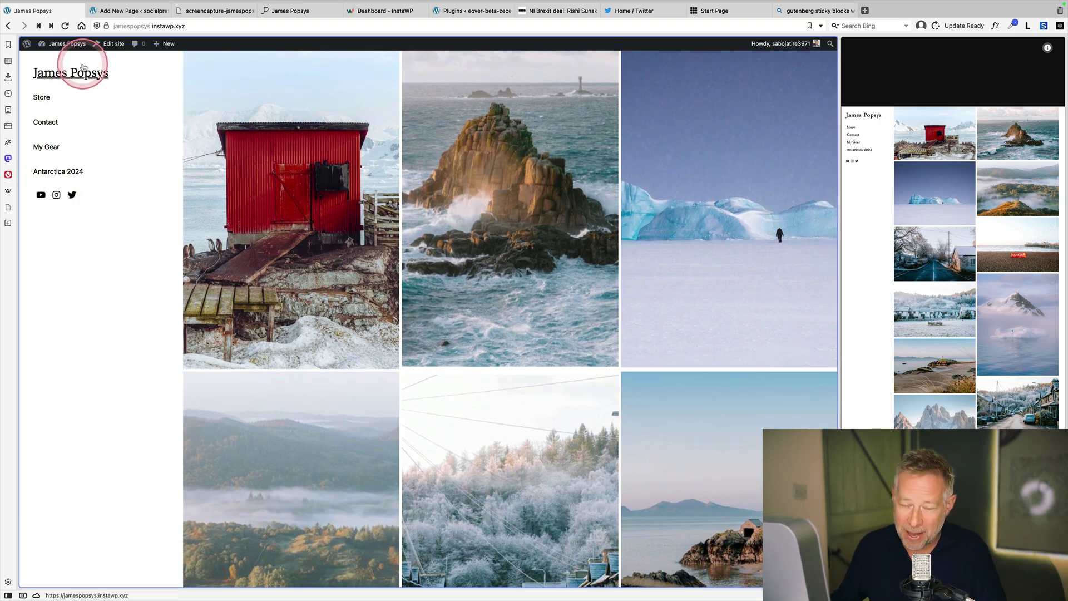
{"action": "scroll", "coordinate": [233, 290], "scroll_direction": "down", "scroll_amount": 1}
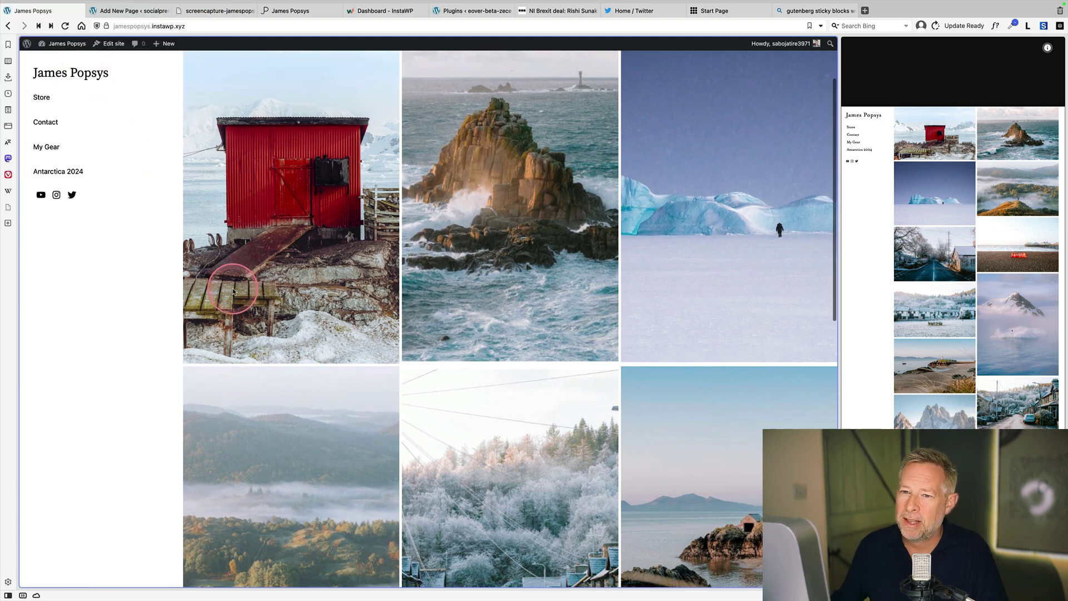
{"action": "scroll", "coordinate": [233, 290], "scroll_direction": "down", "scroll_amount": 3}
{"action": "scroll", "coordinate": [233, 290], "scroll_direction": "down", "scroll_amount": 7}
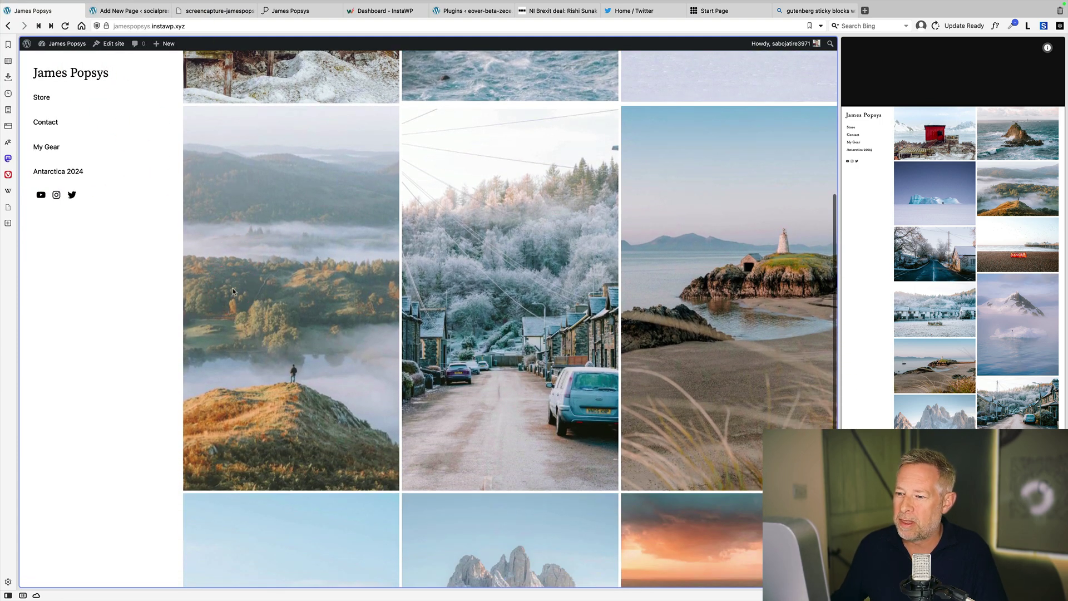
{"action": "scroll", "coordinate": [233, 290], "scroll_direction": "down", "scroll_amount": 4}
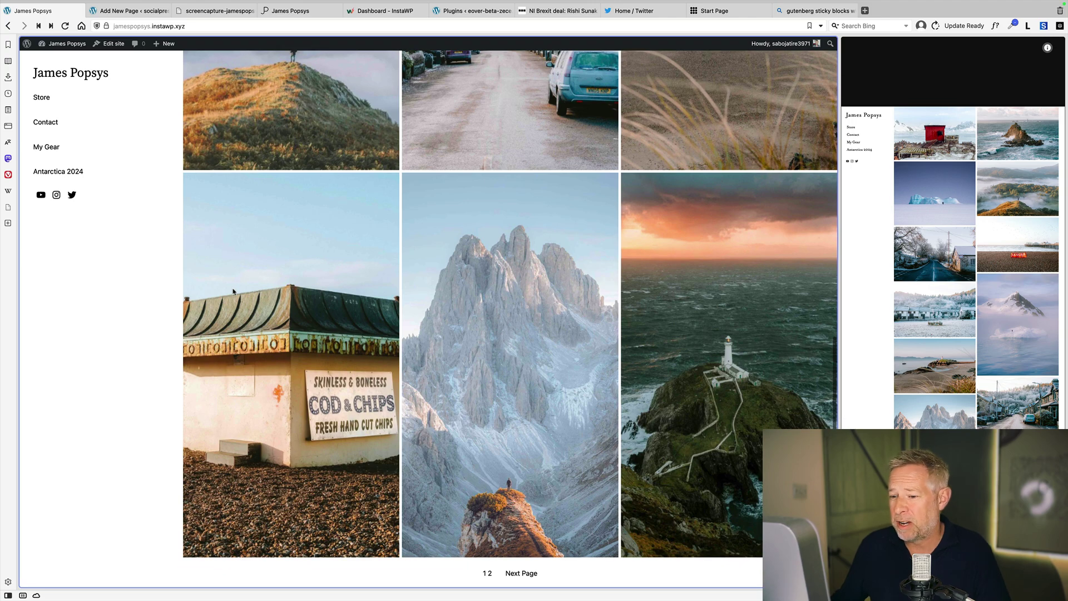
{"action": "scroll", "coordinate": [233, 290], "scroll_direction": "up", "scroll_amount": 15}
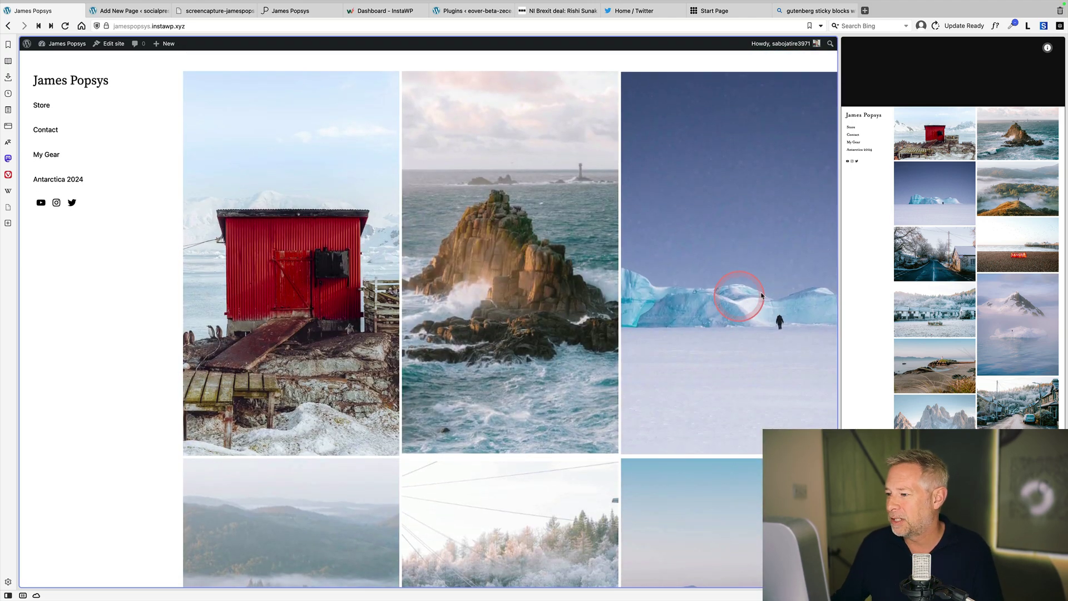
{"action": "left_click_drag", "start_coordinate": [839, 277], "coordinate": [207, 284]}
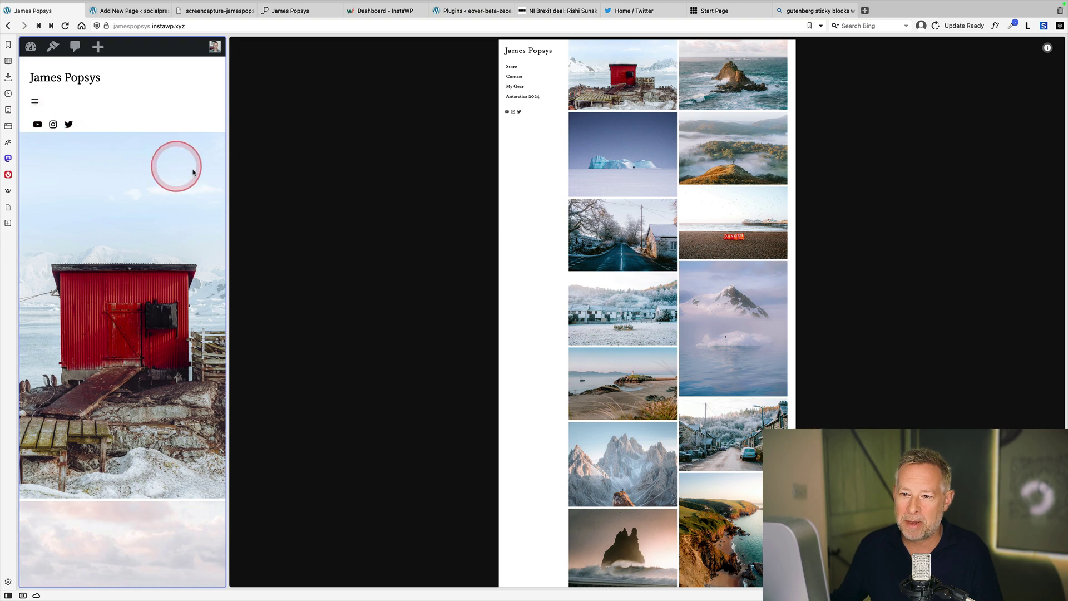
{"action": "scroll", "coordinate": [154, 298], "scroll_direction": "down", "scroll_amount": 1}
{"action": "scroll", "coordinate": [154, 294], "scroll_direction": "down", "scroll_amount": 10}
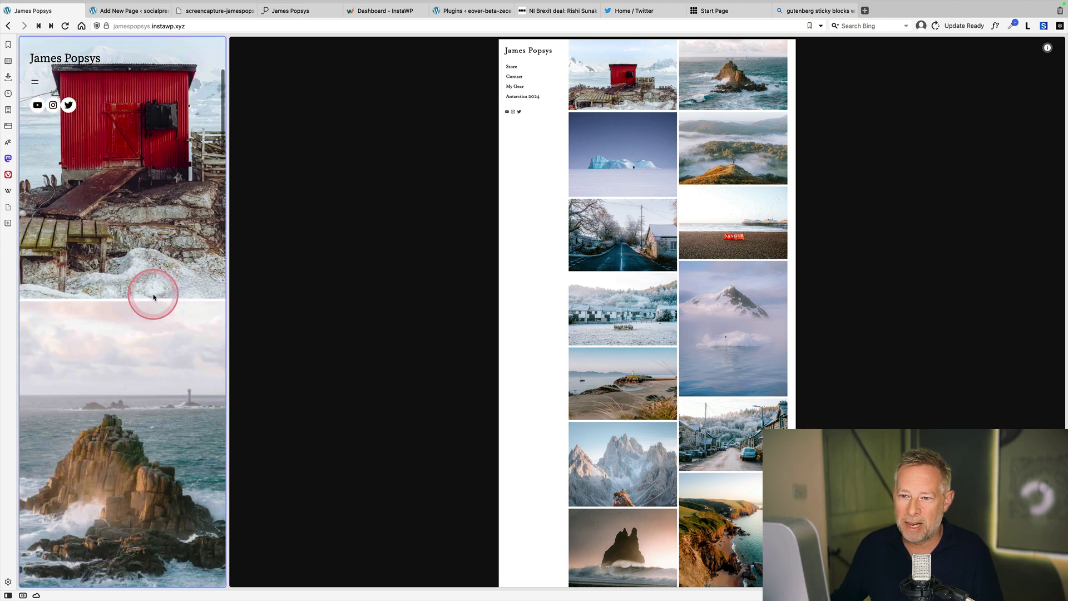
{"action": "left_click_drag", "start_coordinate": [236, 283], "coordinate": [733, 285]}
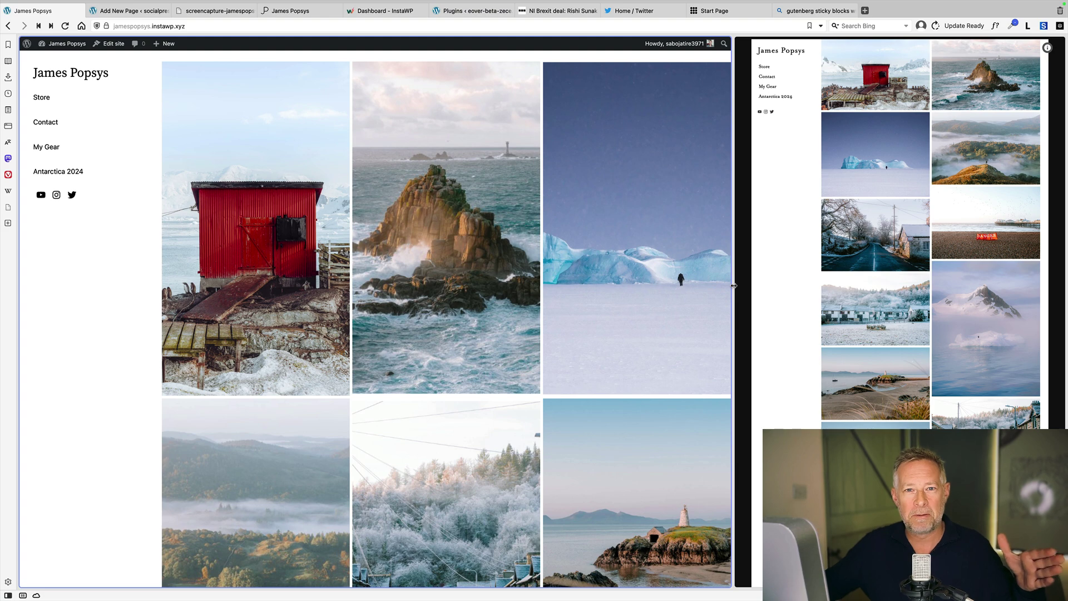
Compare the original Red Hut photo page with the new site's Red Hut post, then return to the editor.
{"action": "left_click", "coordinate": [218, 211]}
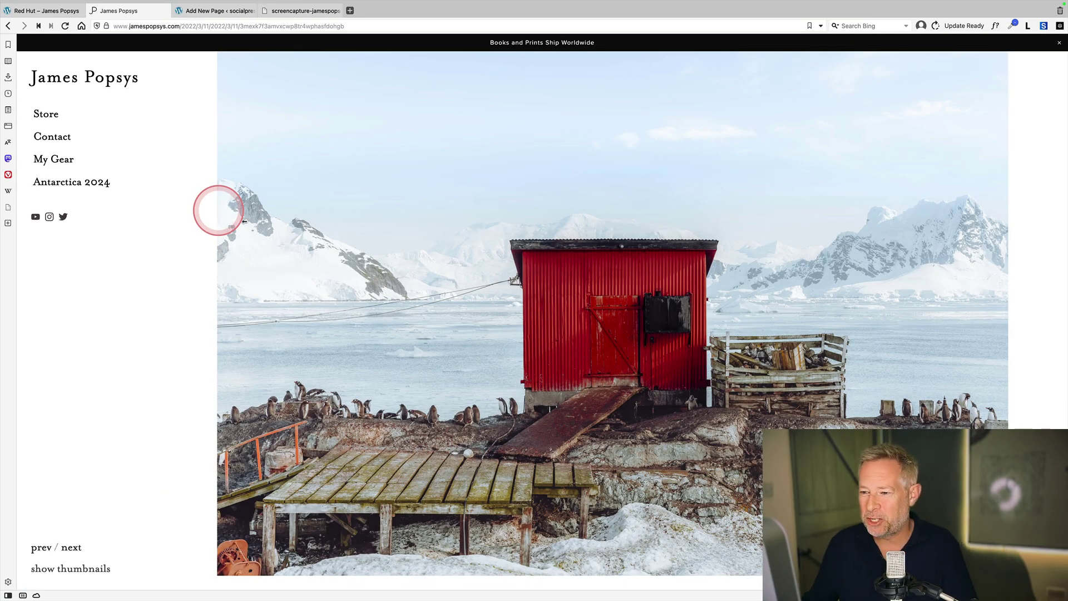
{"action": "scroll", "coordinate": [503, 350], "scroll_direction": "down", "scroll_amount": 1}
{"action": "scroll", "coordinate": [508, 353], "scroll_direction": "up", "scroll_amount": 1}
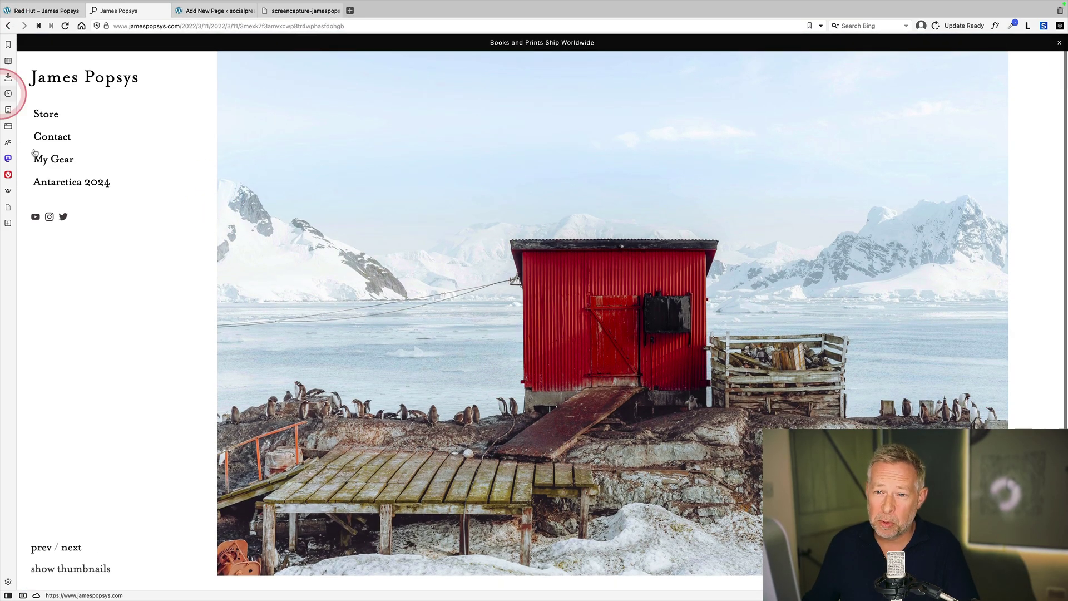
{"action": "left_click", "coordinate": [162, 144]}
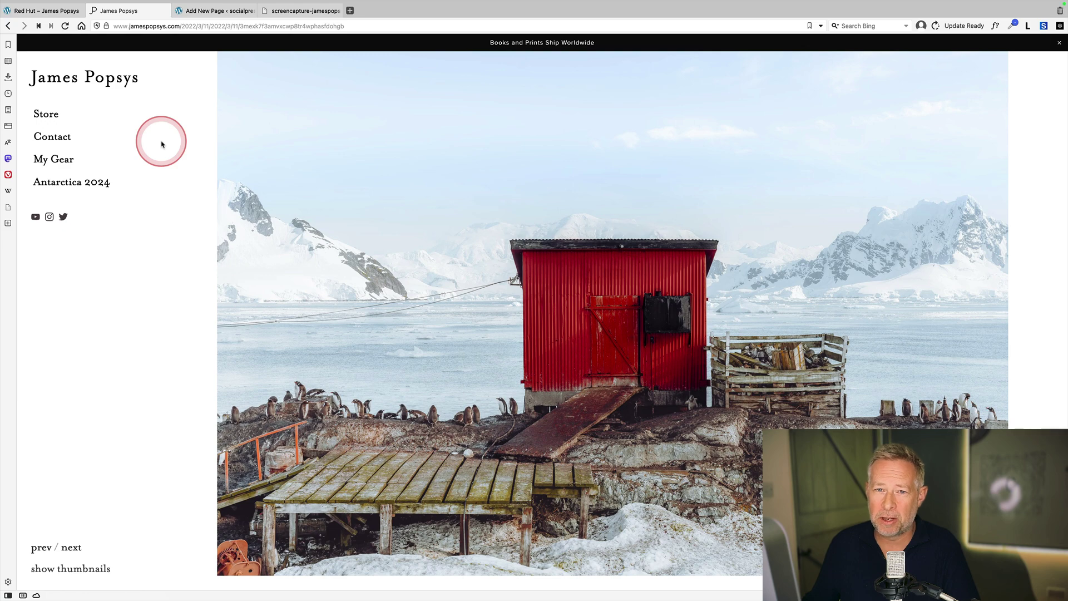
{"action": "left_click", "coordinate": [46, 10]}
{"action": "left_click", "coordinate": [264, 213]}
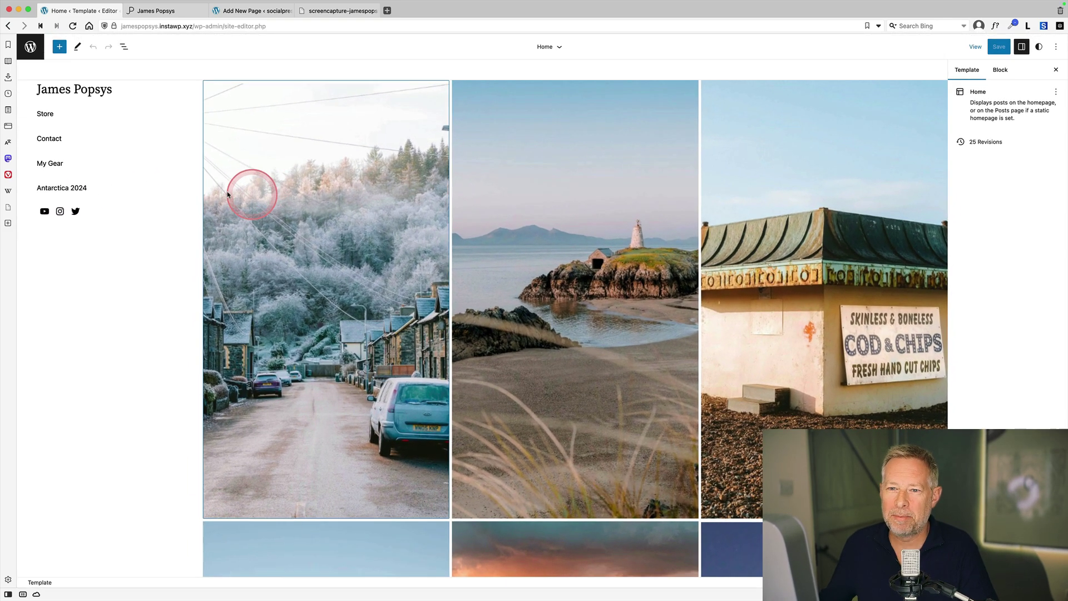
Copy the Home template's whole Columns block (sidebar menu plus photo grid), then return to Design.
{"action": "left_click", "coordinate": [124, 50]}
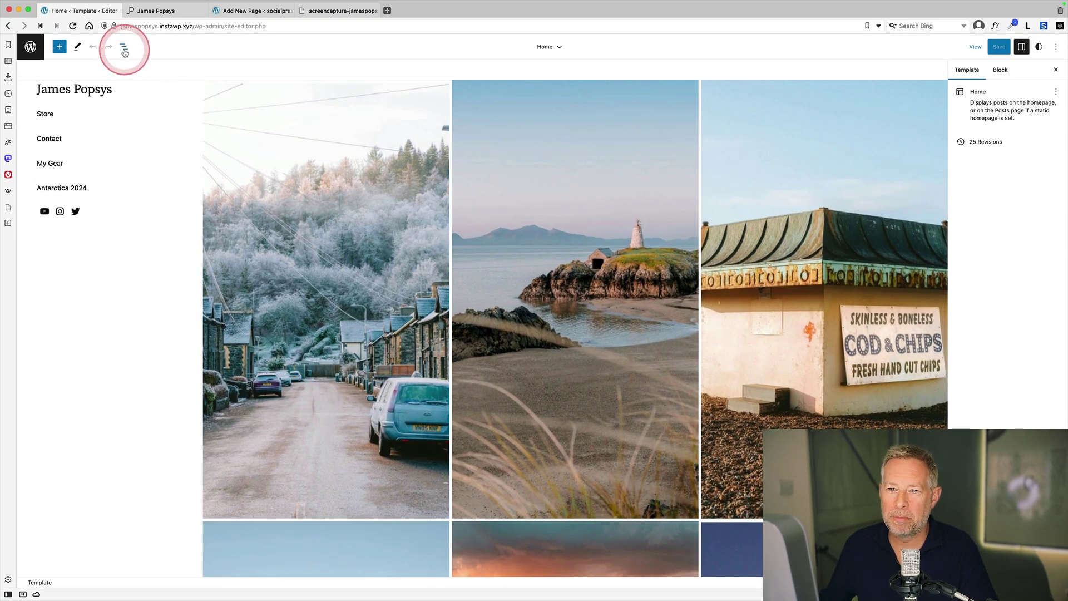
{"action": "left_click", "coordinate": [79, 91]}
{"action": "left_click", "coordinate": [135, 95]}
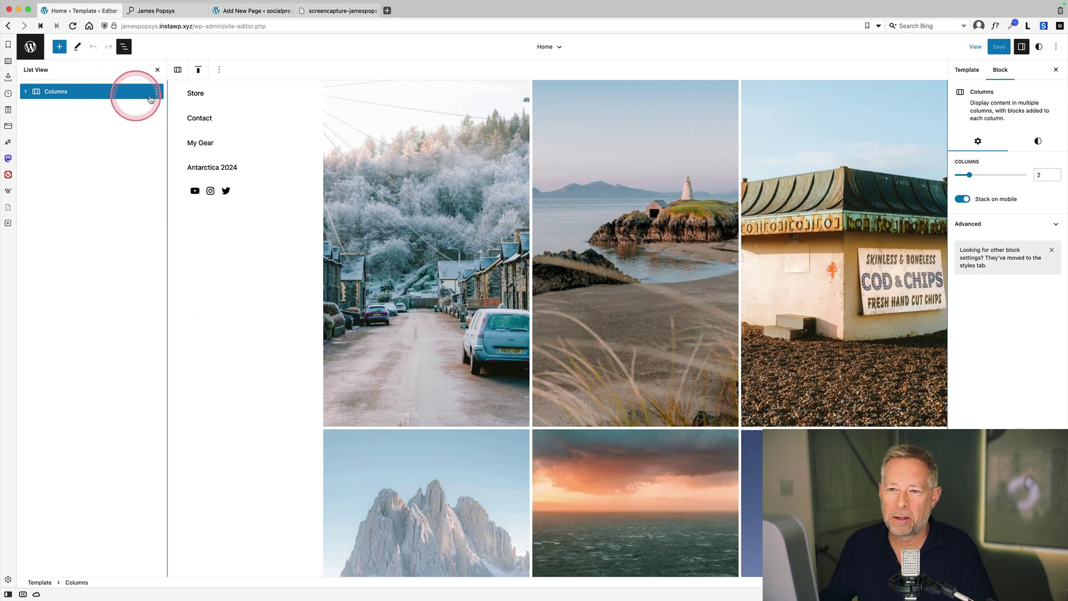
{"action": "left_click", "coordinate": [158, 94]}
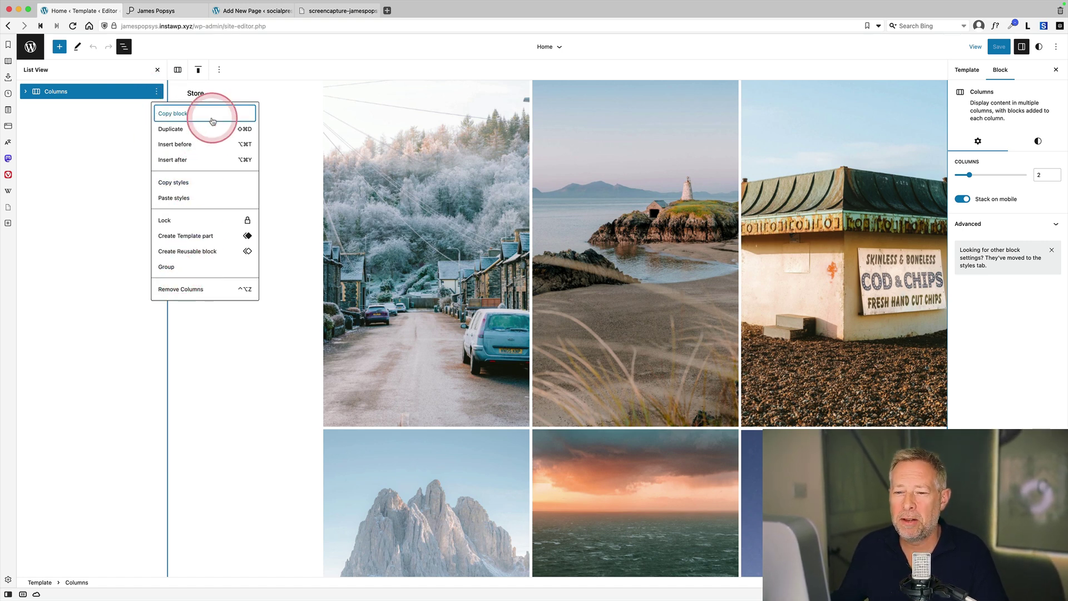
{"action": "left_click", "coordinate": [195, 182]}
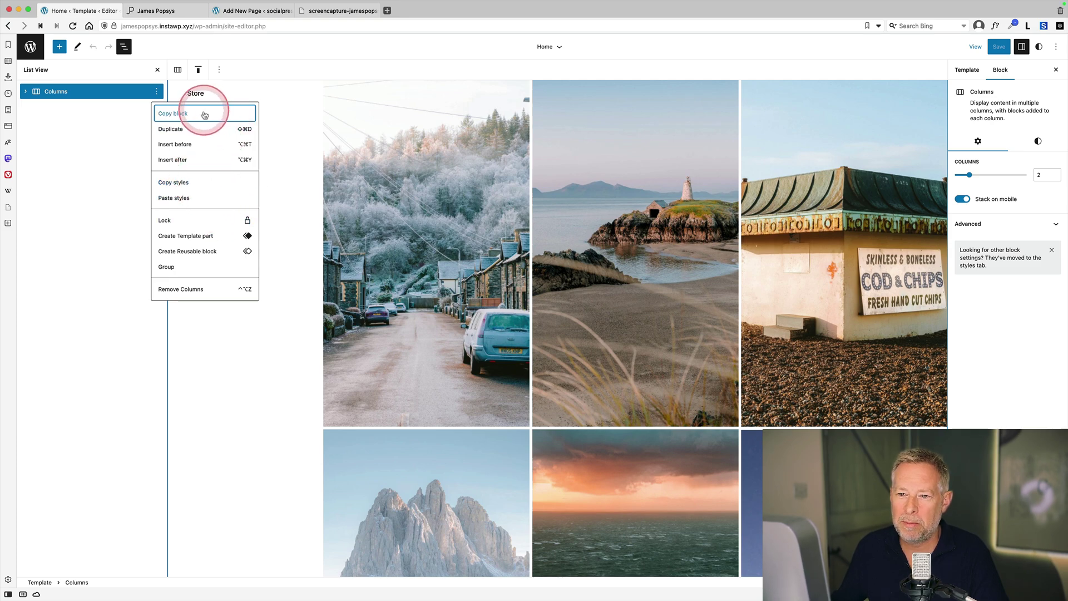
{"action": "left_click", "coordinate": [173, 115]}
{"action": "left_click", "coordinate": [31, 48]}
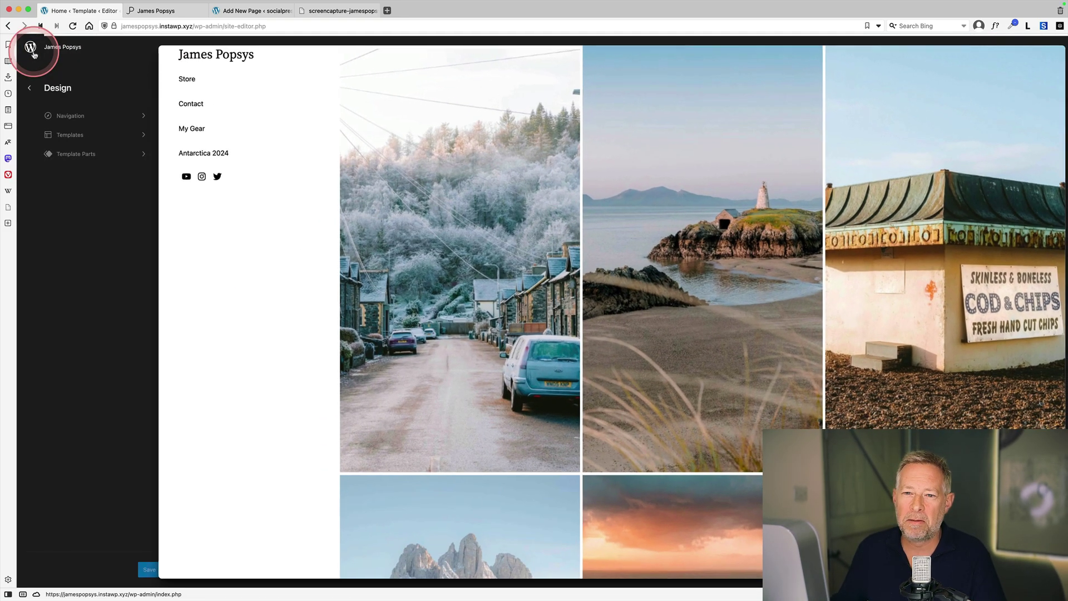
Open the Single template for editing from the Templates list.
{"action": "left_click", "coordinate": [61, 135]}
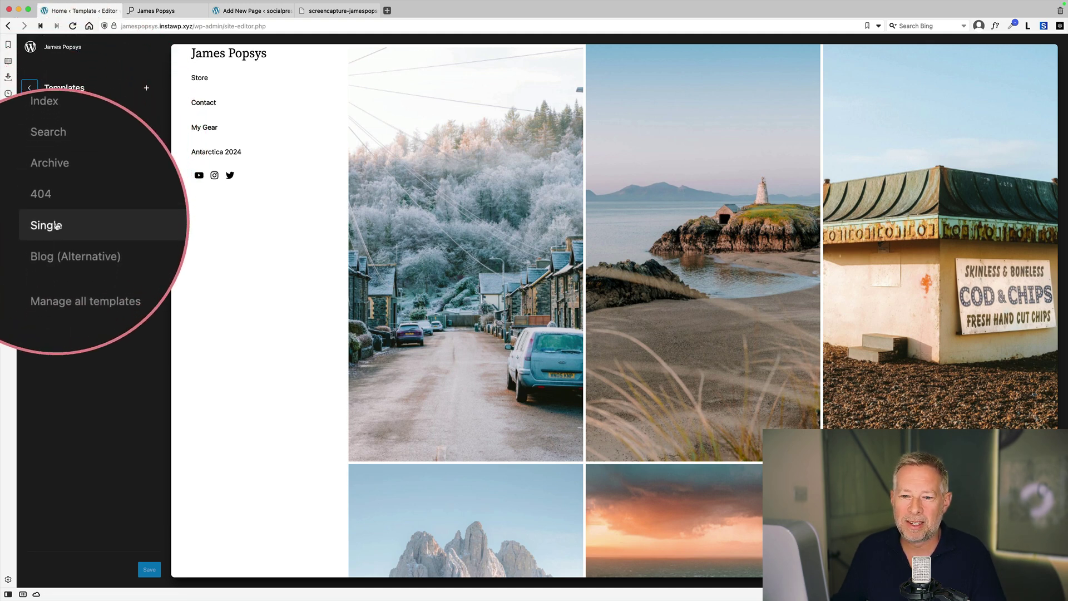
{"action": "left_click", "coordinate": [60, 221]}
{"action": "left_click", "coordinate": [143, 83]}
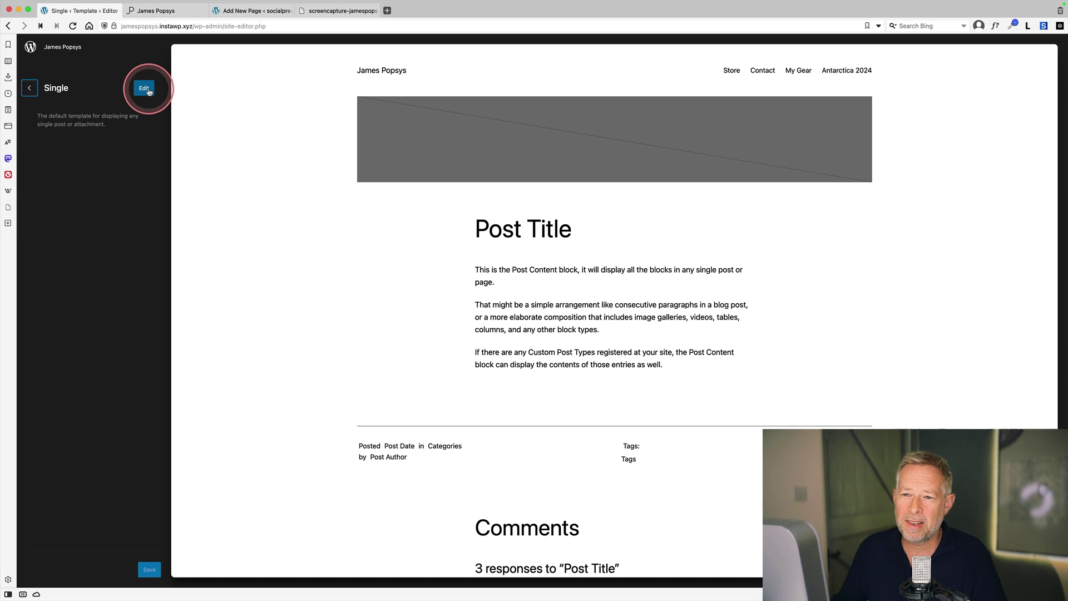
Delete the Header, content Group and Footer, paste the copied Columns layout, and expand its columns.
{"action": "left_click", "coordinate": [124, 46]}
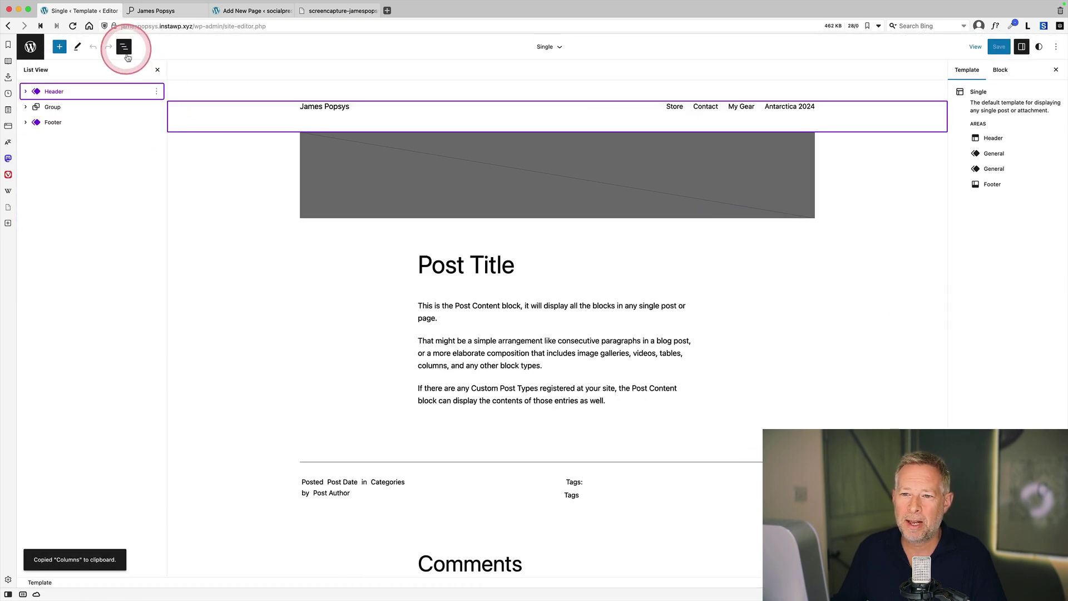
{"action": "left_click", "coordinate": [85, 92]}
{"action": "left_click", "coordinate": [100, 128], "text": "shift"}
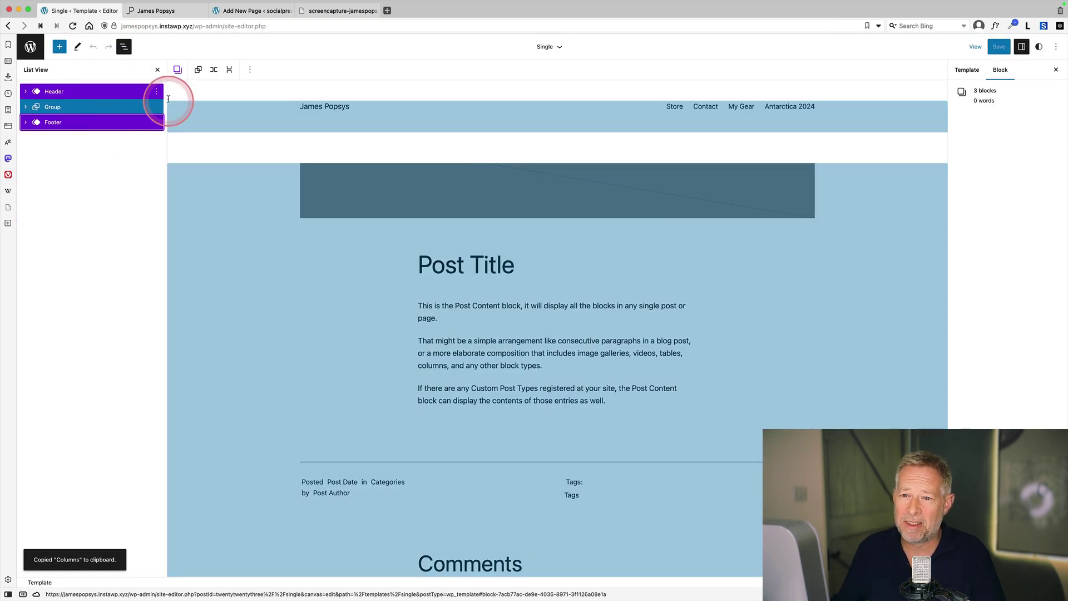
{"action": "left_click", "coordinate": [156, 91]}
{"action": "left_click", "coordinate": [178, 274]}
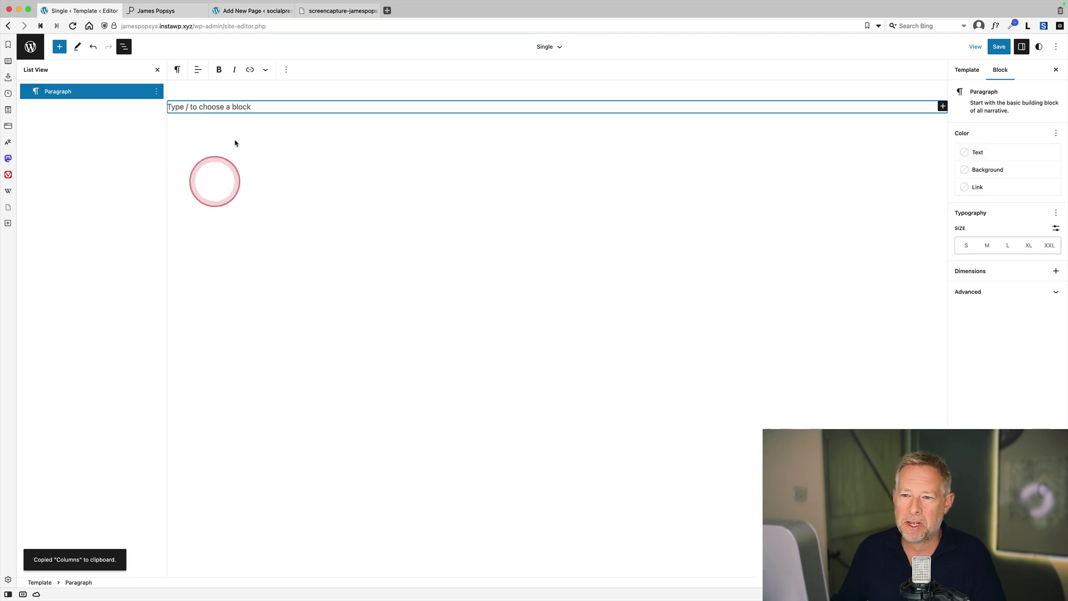
{"action": "key", "text": "super+v"}
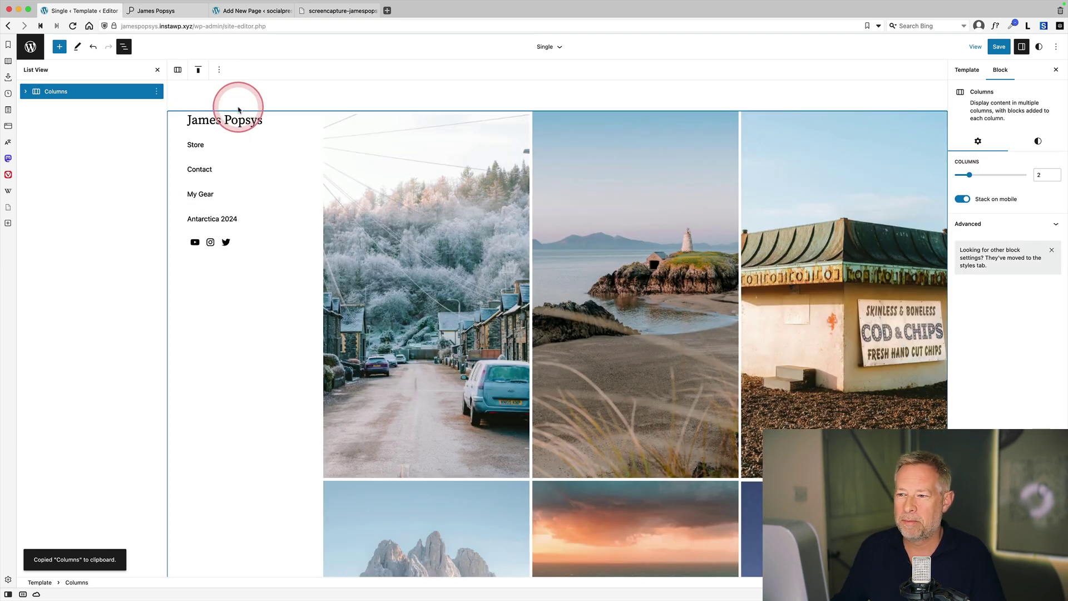
{"action": "left_click", "coordinate": [25, 92]}
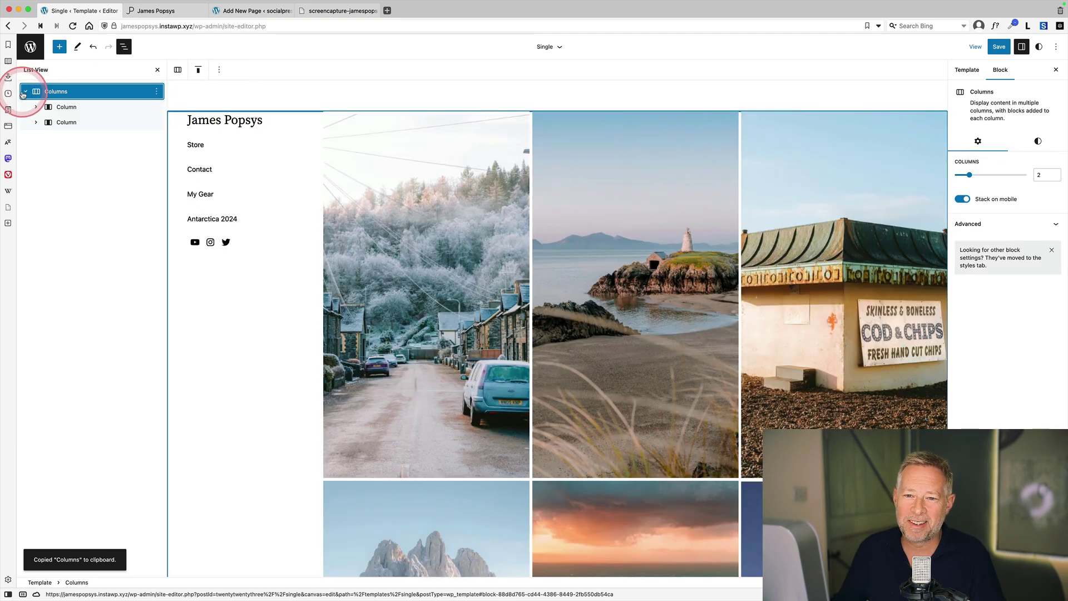
{"action": "left_click", "coordinate": [36, 121]}
Remove the existing photo-grid Query Loop from the second column.
{"action": "left_click", "coordinate": [63, 138]}
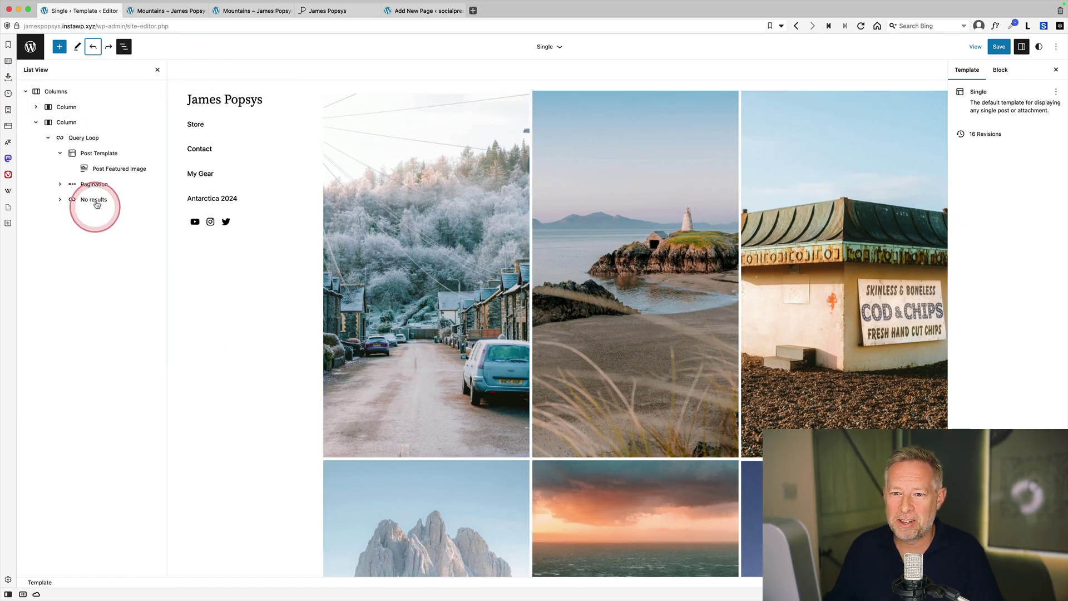
{"action": "left_click", "coordinate": [84, 137]}
{"action": "left_click", "coordinate": [152, 137]}
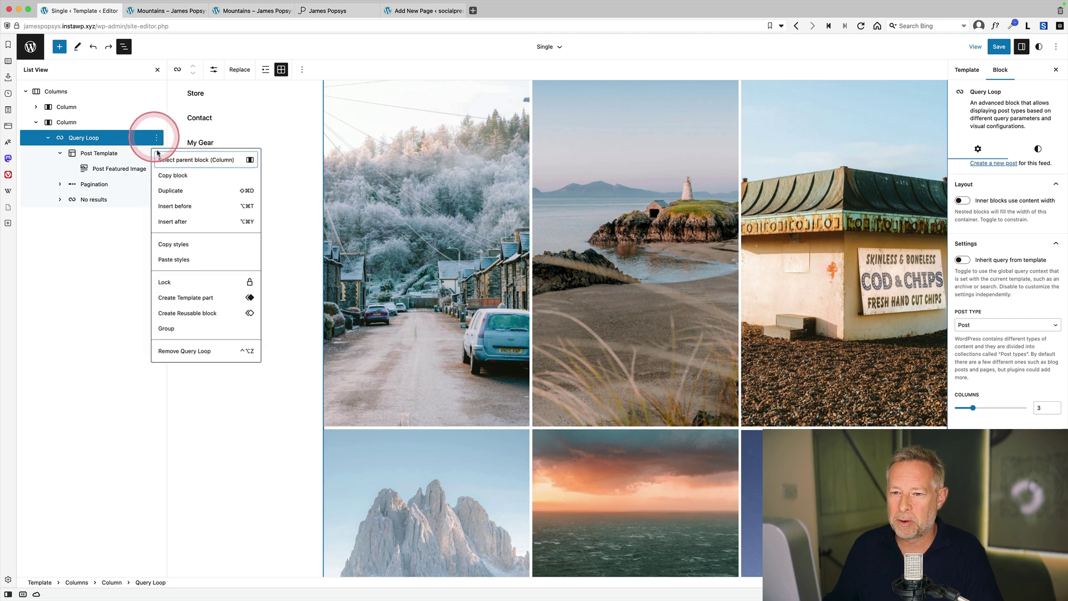
{"action": "left_click", "coordinate": [200, 351]}
Insert a new blank Query Loop in the empty column using the Image, Date, & Title pattern.
{"action": "left_click", "coordinate": [594, 110]}
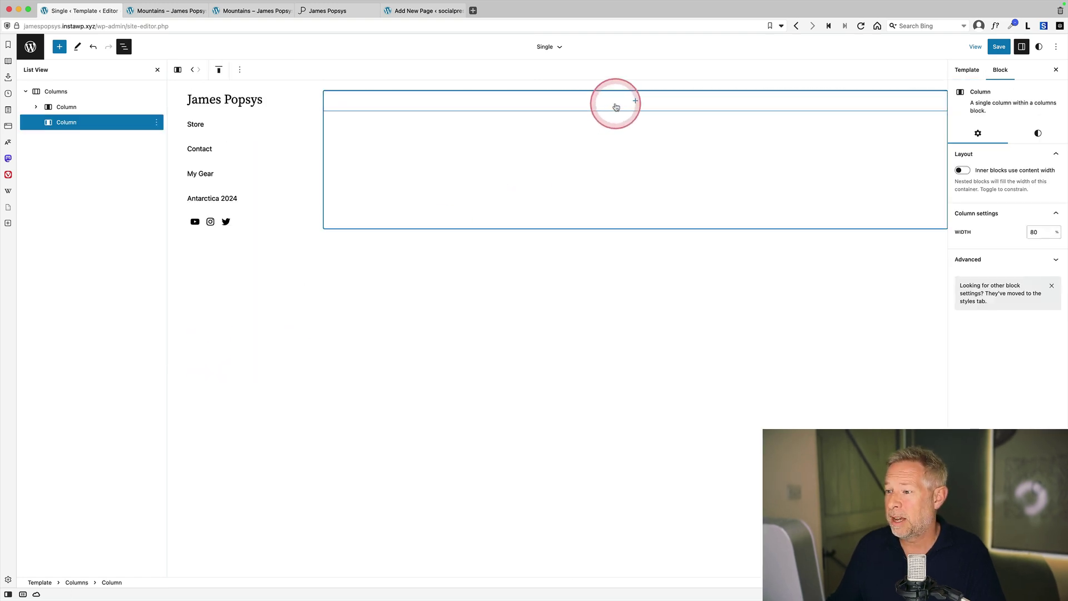
{"action": "left_click", "coordinate": [618, 104]}
{"action": "left_click", "coordinate": [628, 171]}
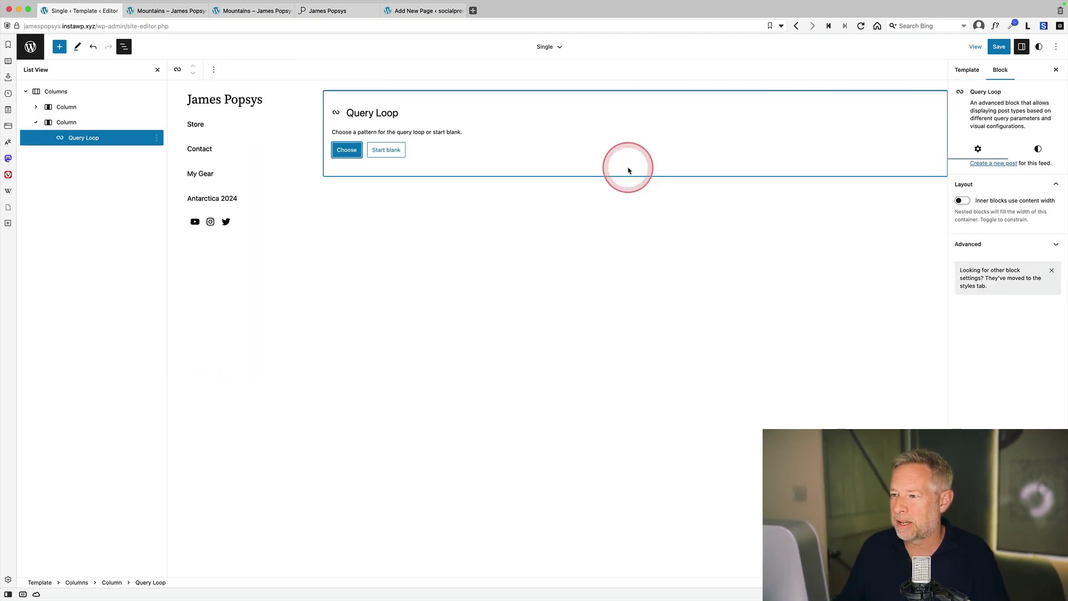
{"action": "left_click", "coordinate": [386, 150]}
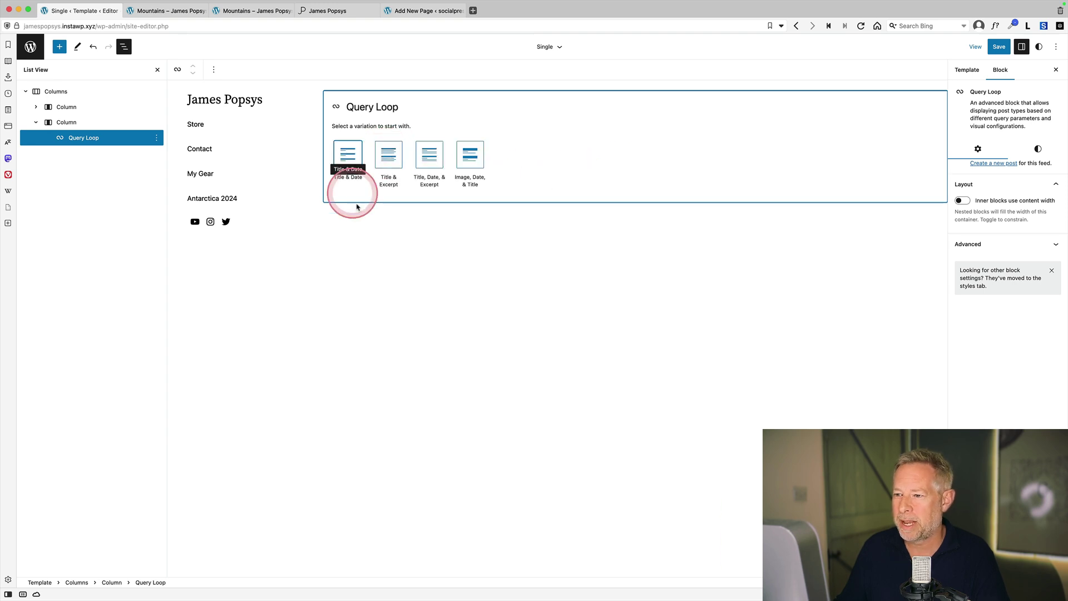
{"action": "left_click", "coordinate": [474, 153]}
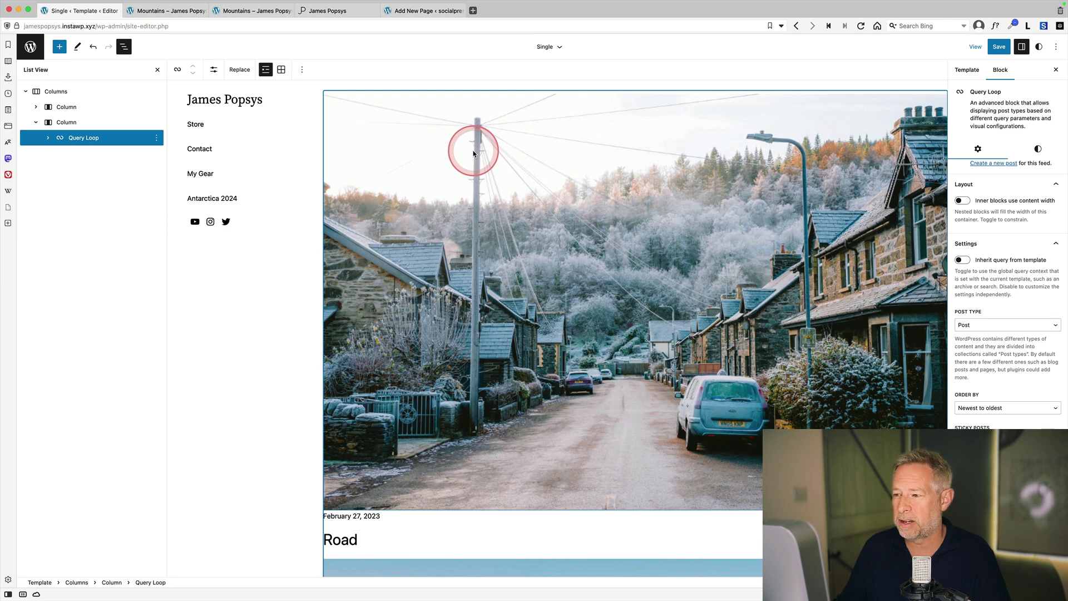
Set the Query Loop to show 1 item per page.
{"action": "left_click", "coordinate": [213, 71]}
{"action": "left_click", "coordinate": [283, 96]}
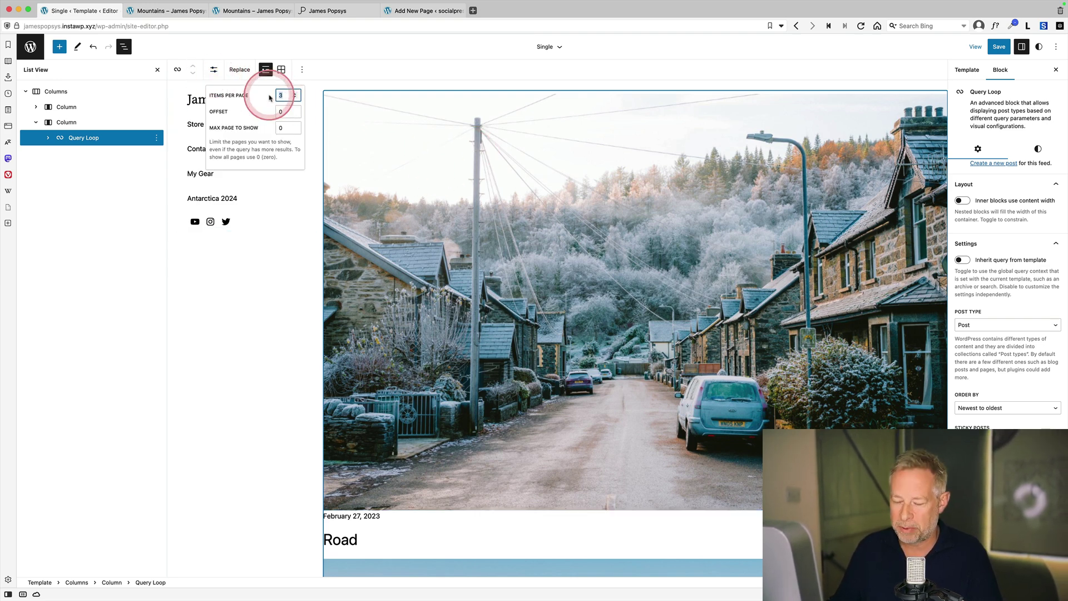
{"action": "type", "text": "1"}
{"action": "scroll", "coordinate": [445, 306], "scroll_direction": "down", "scroll_amount": 1}
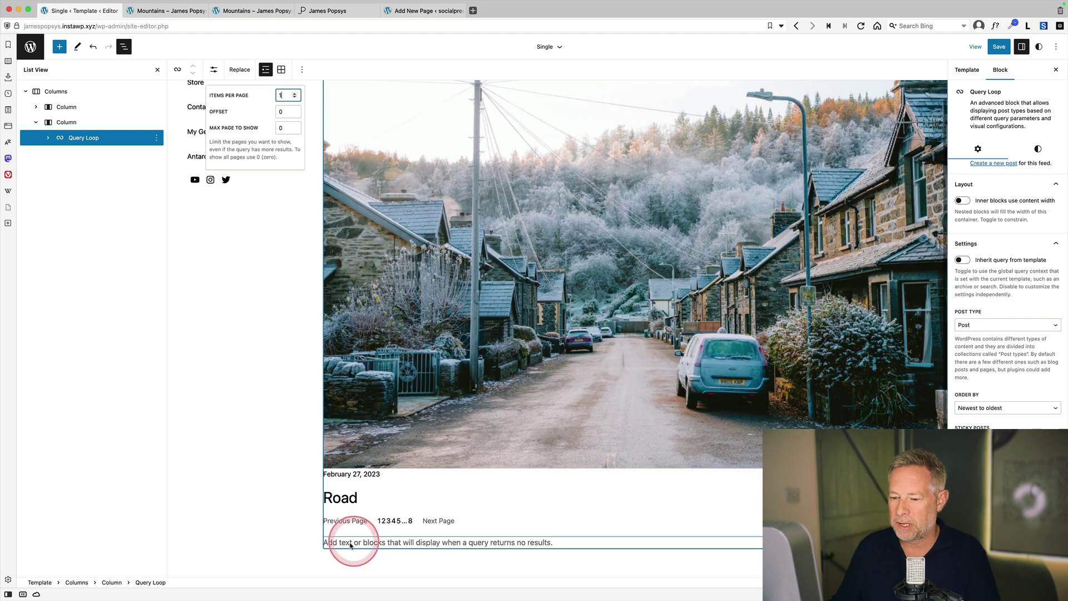
Remove the Post Title and Post Date blocks from the loop.
{"action": "left_click", "coordinate": [349, 499]}
{"action": "left_click", "coordinate": [156, 199]}
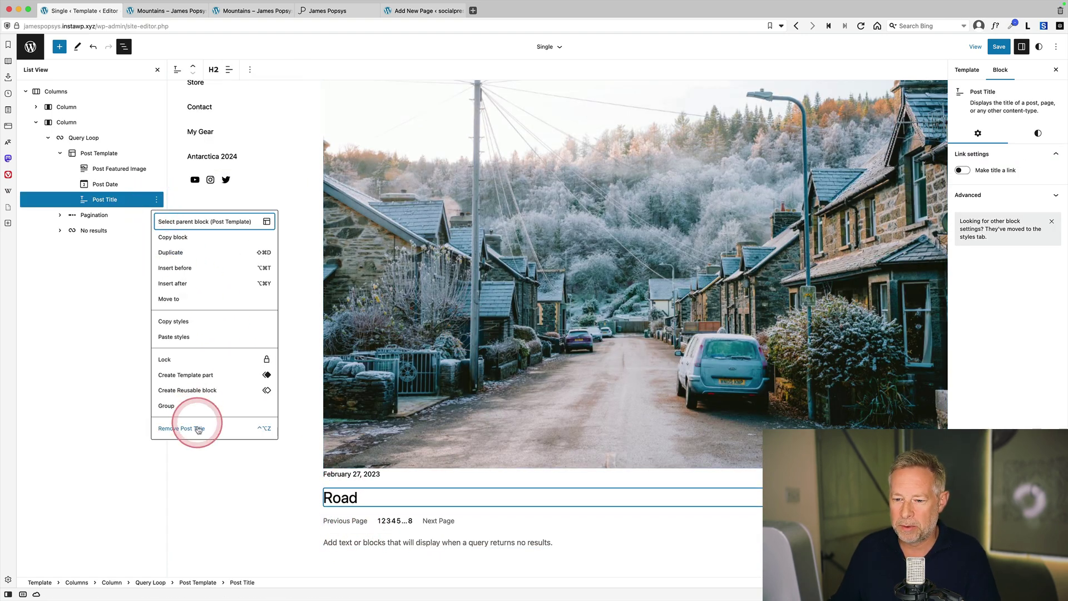
{"action": "left_click", "coordinate": [181, 428]}
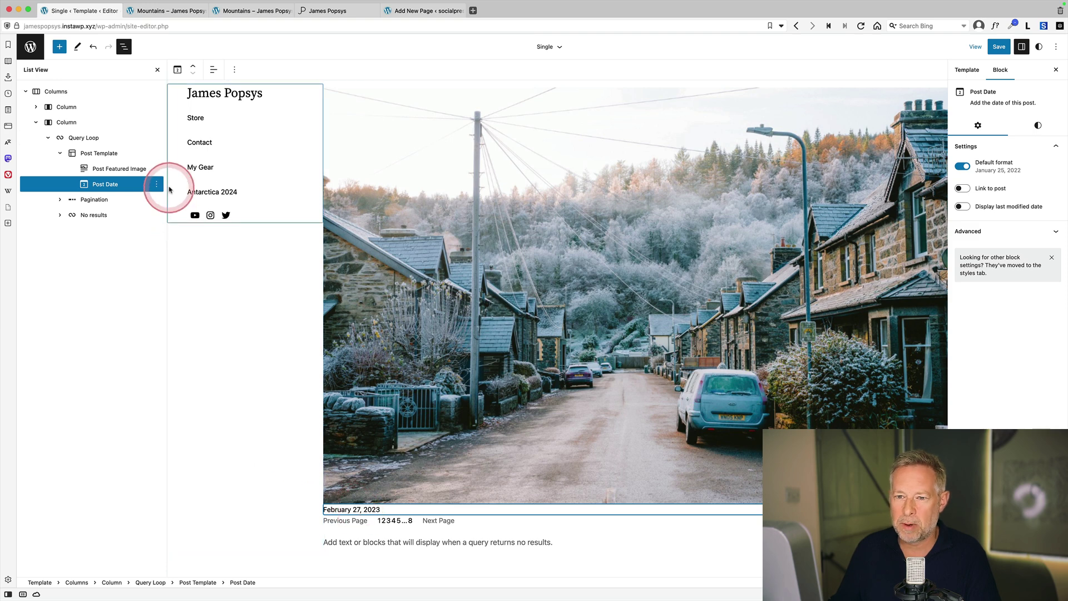
{"action": "left_click", "coordinate": [156, 184]}
{"action": "left_click", "coordinate": [192, 413]}
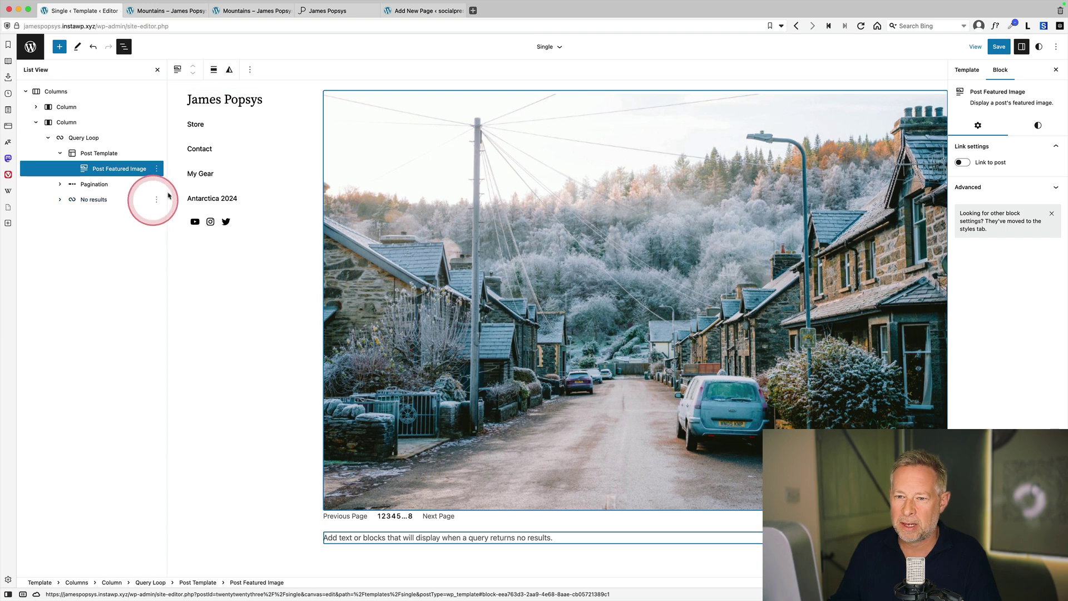
Centre the pagination links and save the Single template.
{"action": "left_click", "coordinate": [106, 181]}
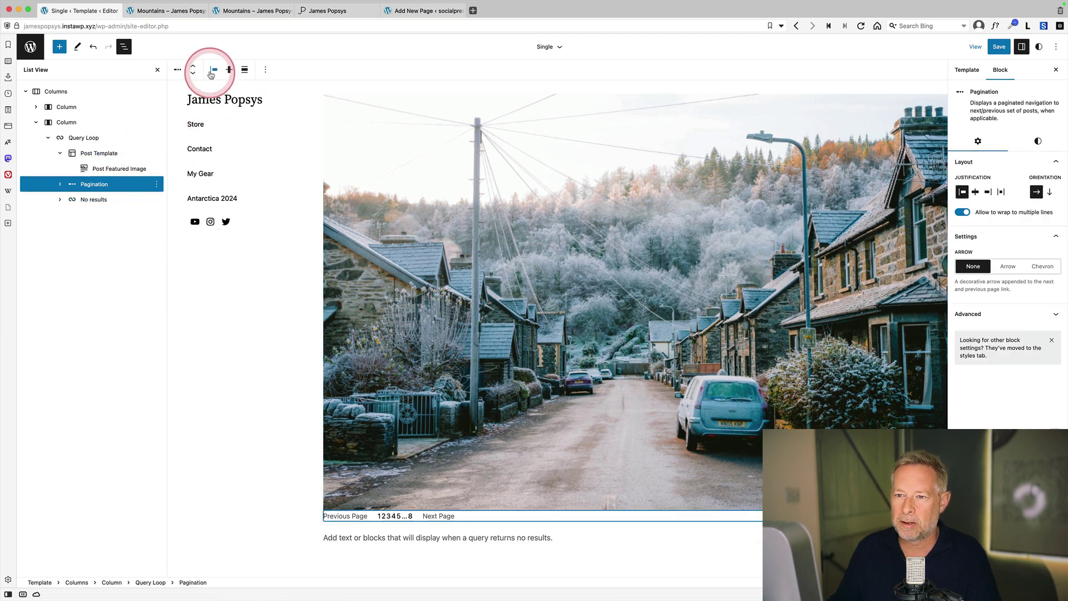
{"action": "left_click", "coordinate": [213, 71]}
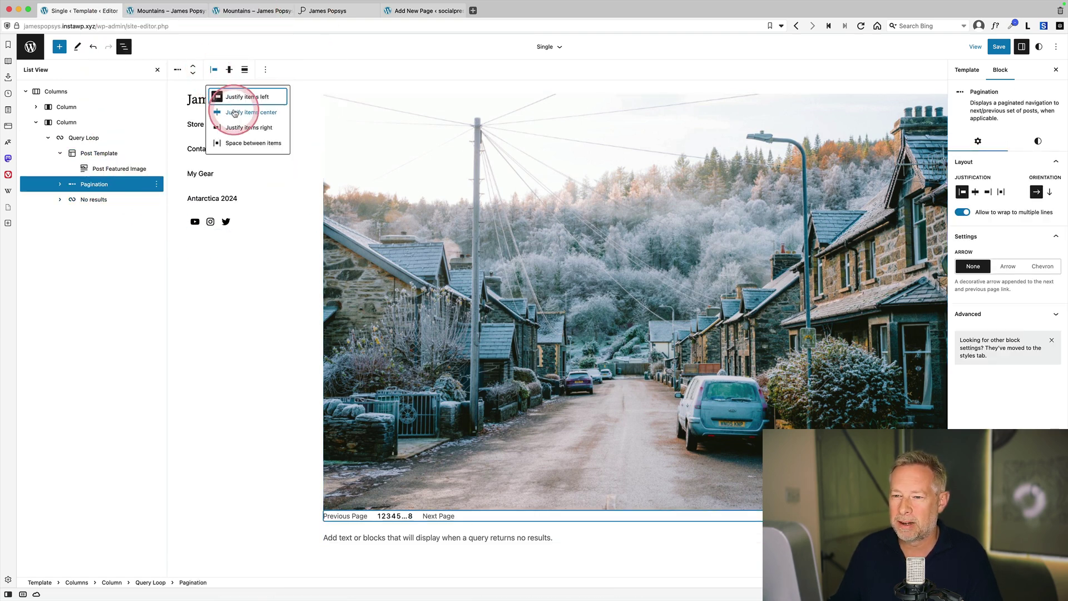
{"action": "left_click", "coordinate": [235, 113]}
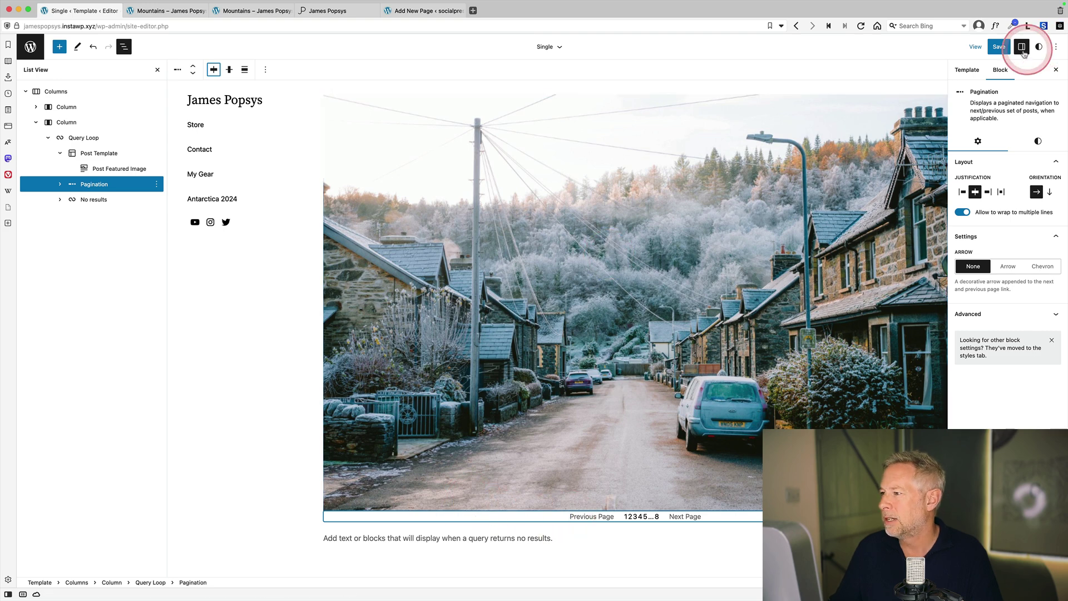
{"action": "left_click", "coordinate": [999, 47]}
{"action": "left_click", "coordinate": [996, 42]}
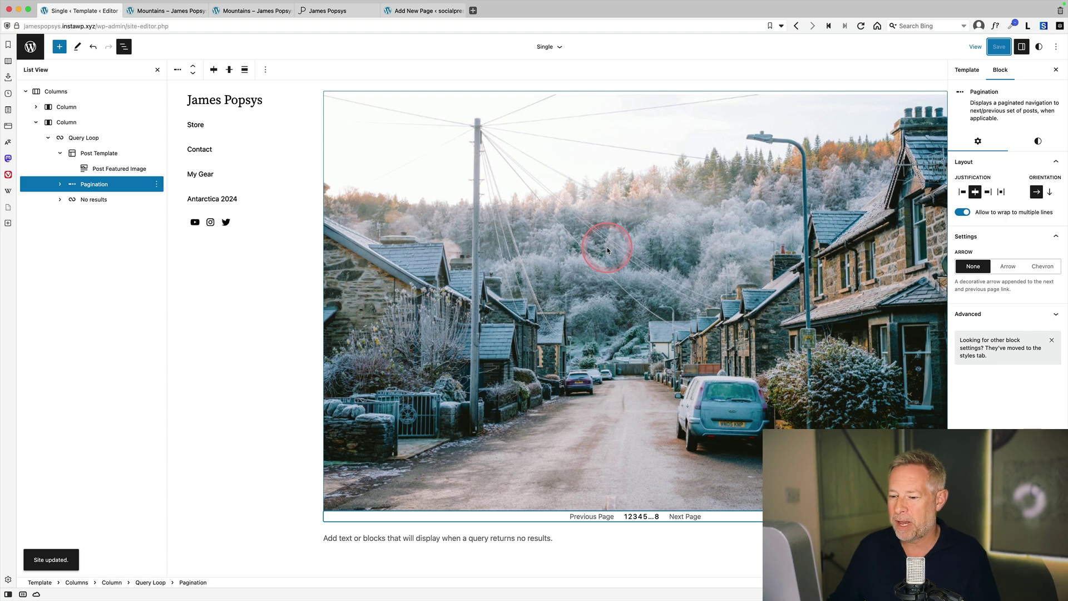
Use Next Page three times to move from the red hut to the misty valley photo.
{"action": "left_click", "coordinate": [671, 516]}
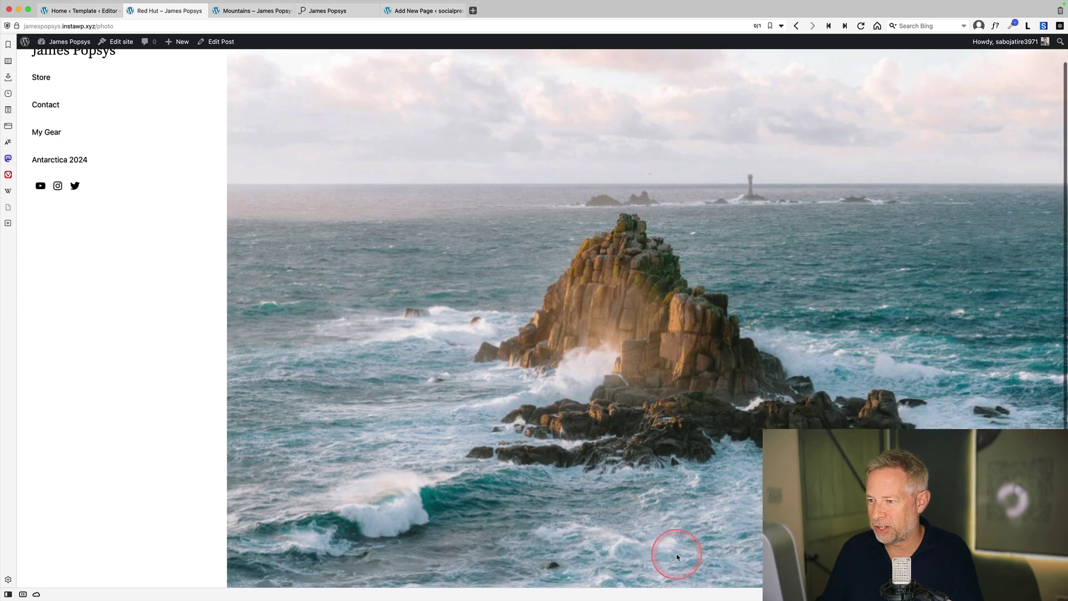
{"action": "left_click", "coordinate": [699, 556]}
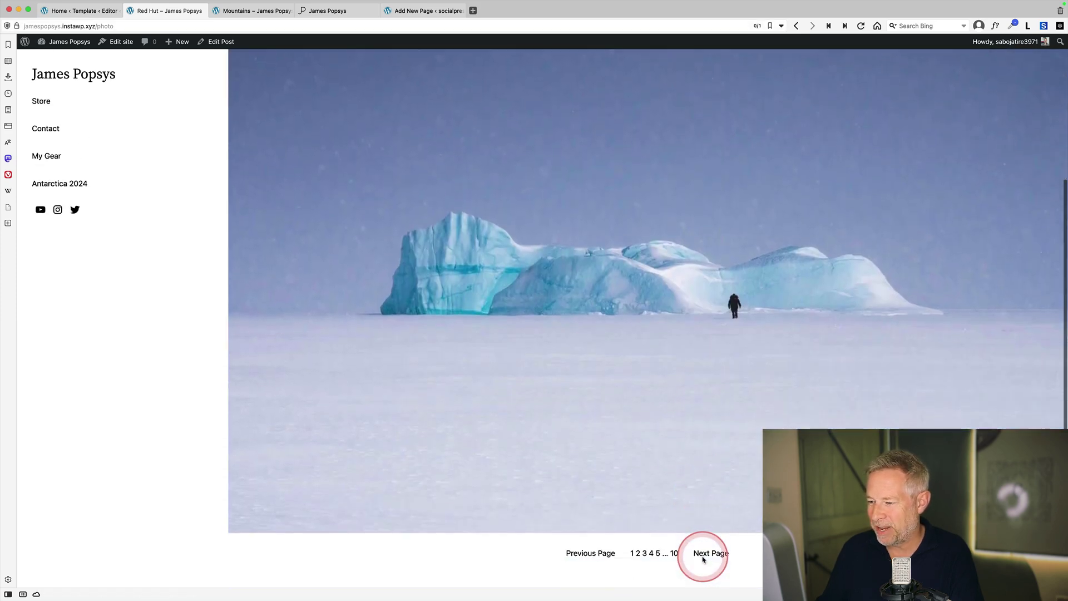
{"action": "left_click", "coordinate": [702, 556]}
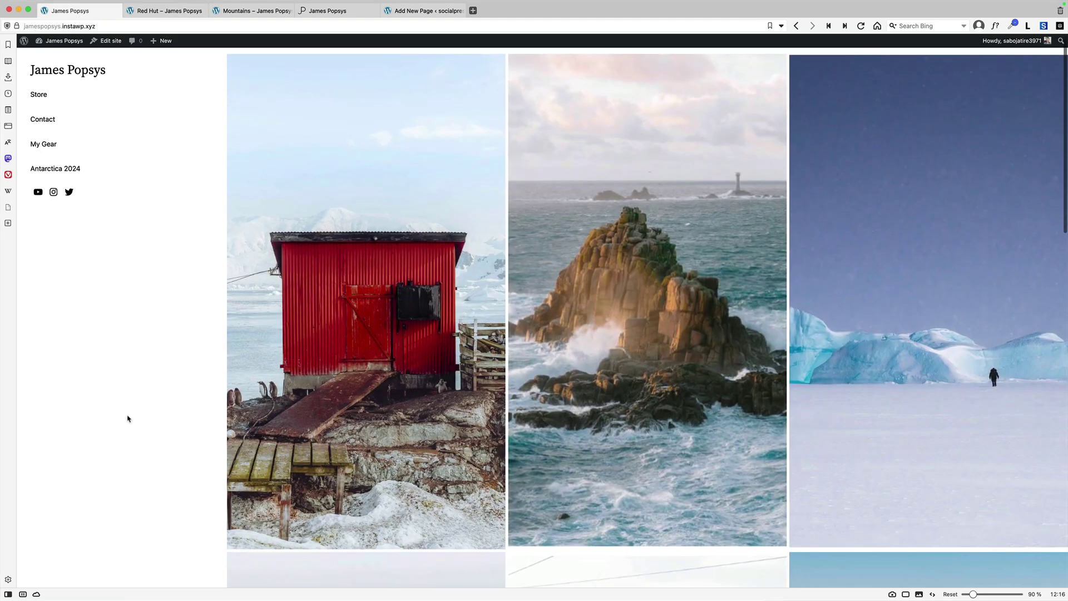
{"action": "scroll", "coordinate": [127, 417], "scroll_direction": "down", "scroll_amount": 5}
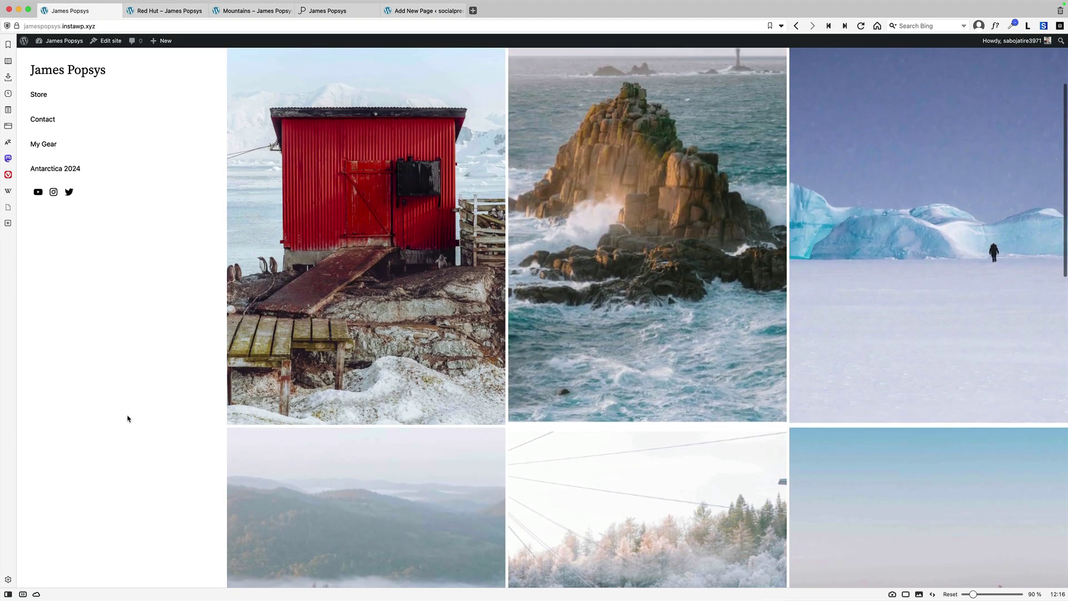
{"action": "scroll", "coordinate": [127, 418], "scroll_direction": "down", "scroll_amount": 5}
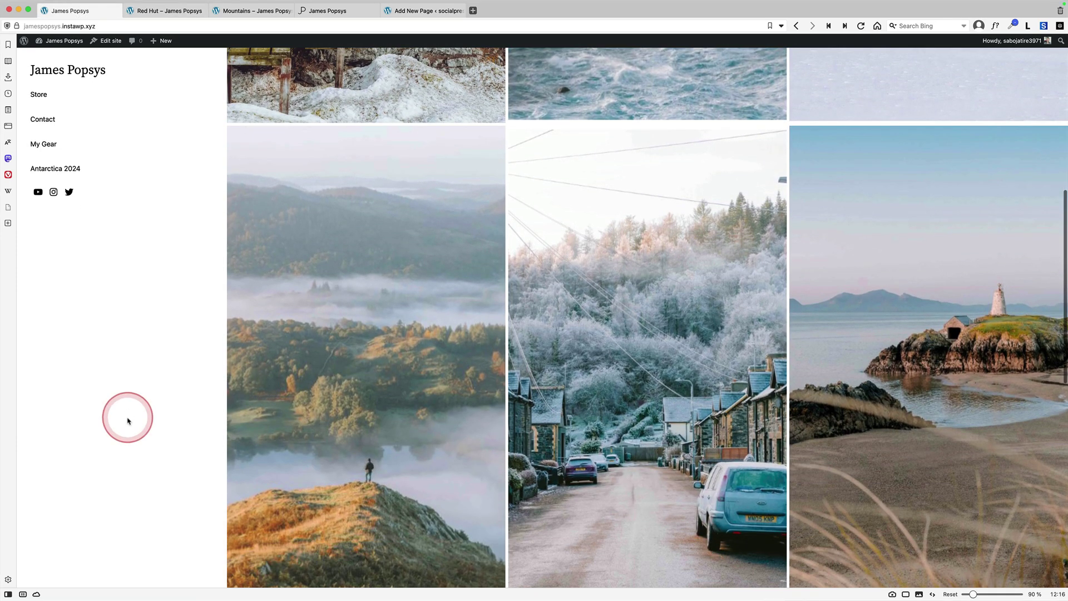
{"action": "scroll", "coordinate": [128, 421], "scroll_direction": "down", "scroll_amount": 6}
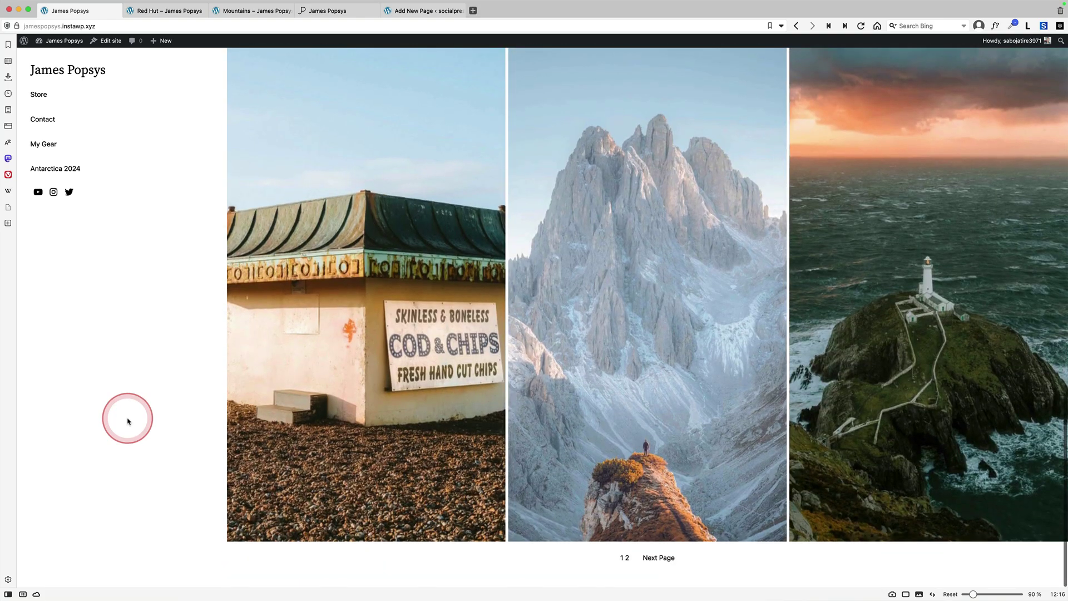
{"action": "scroll", "coordinate": [127, 421], "scroll_direction": "up", "scroll_amount": 15}
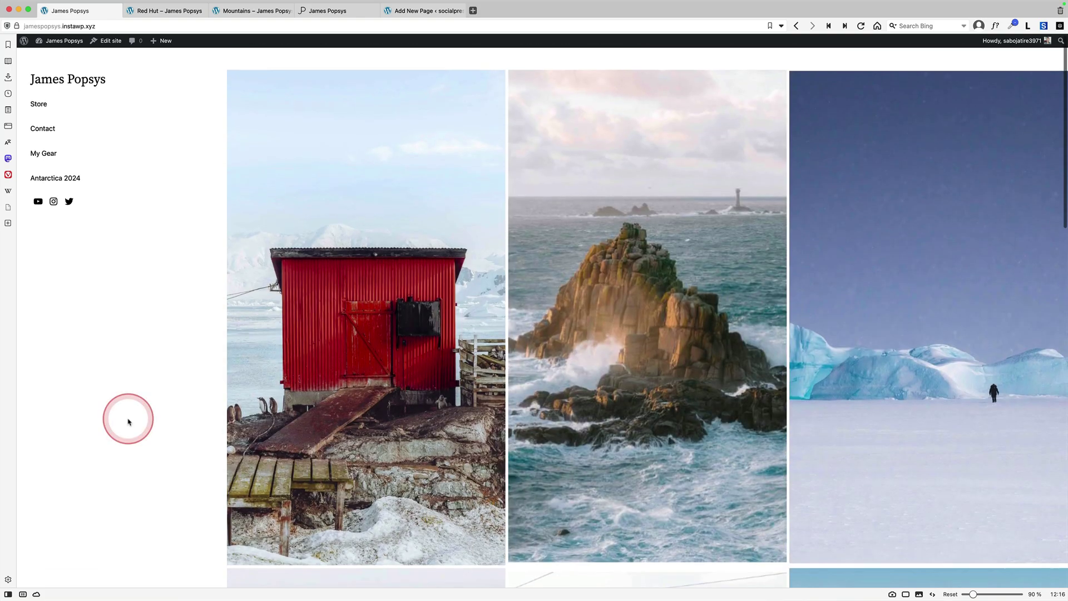